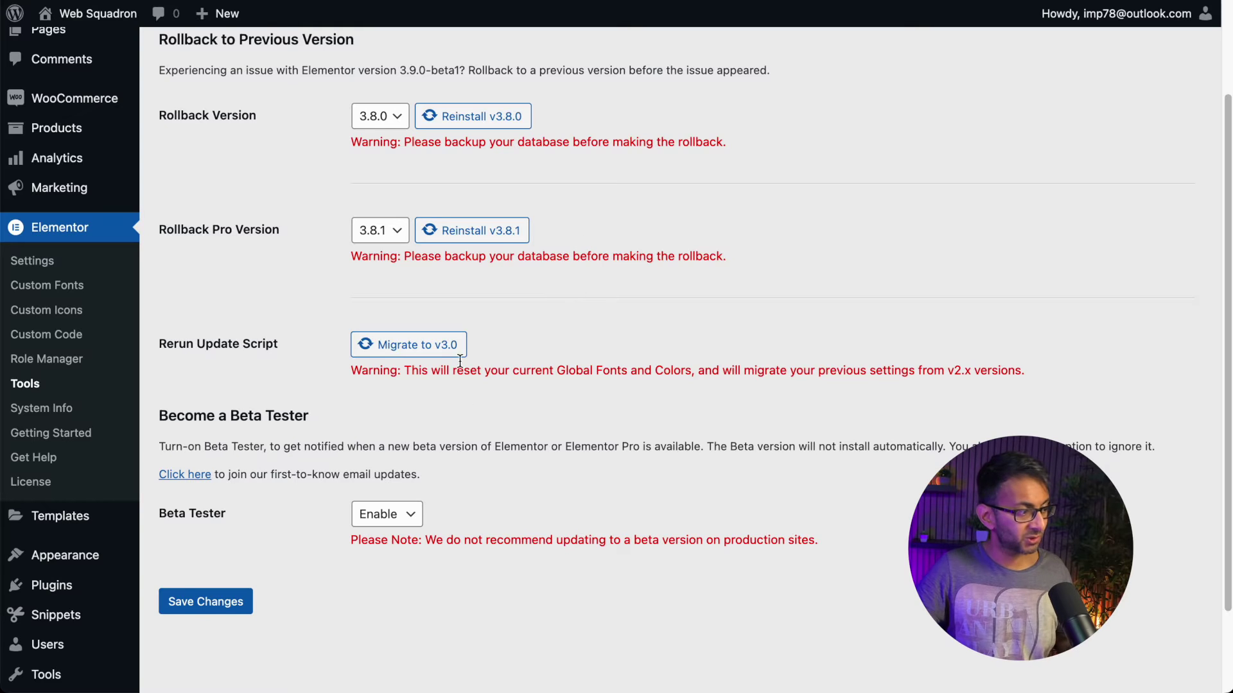
Scroll through the Elementor Experiments feature list to review the available features
scroll(296, 247, up, 1)
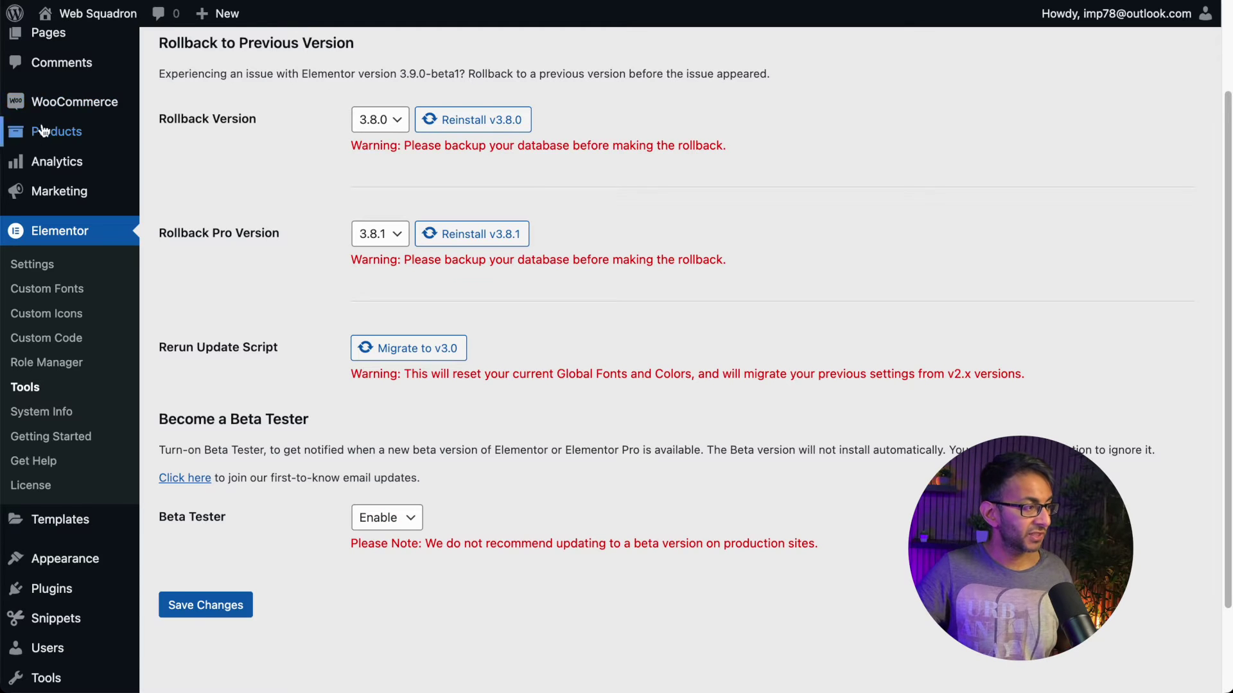
scroll(55, 129, up, 3)
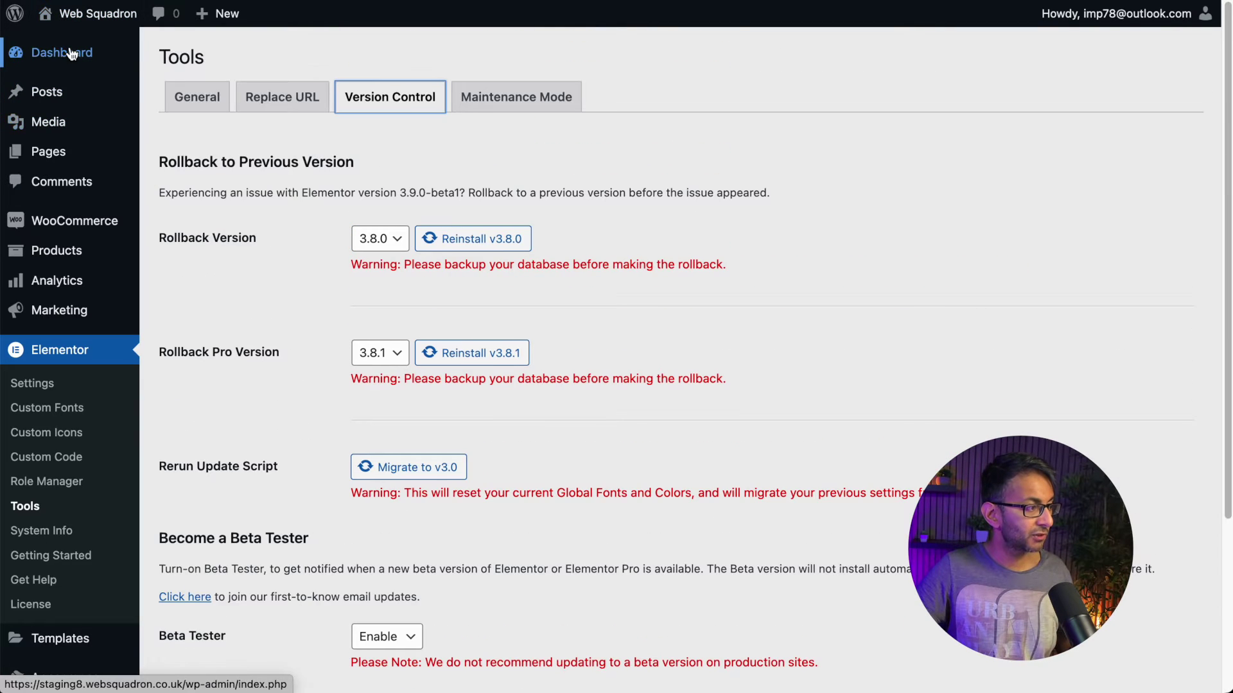
mouse_move(84, 51)
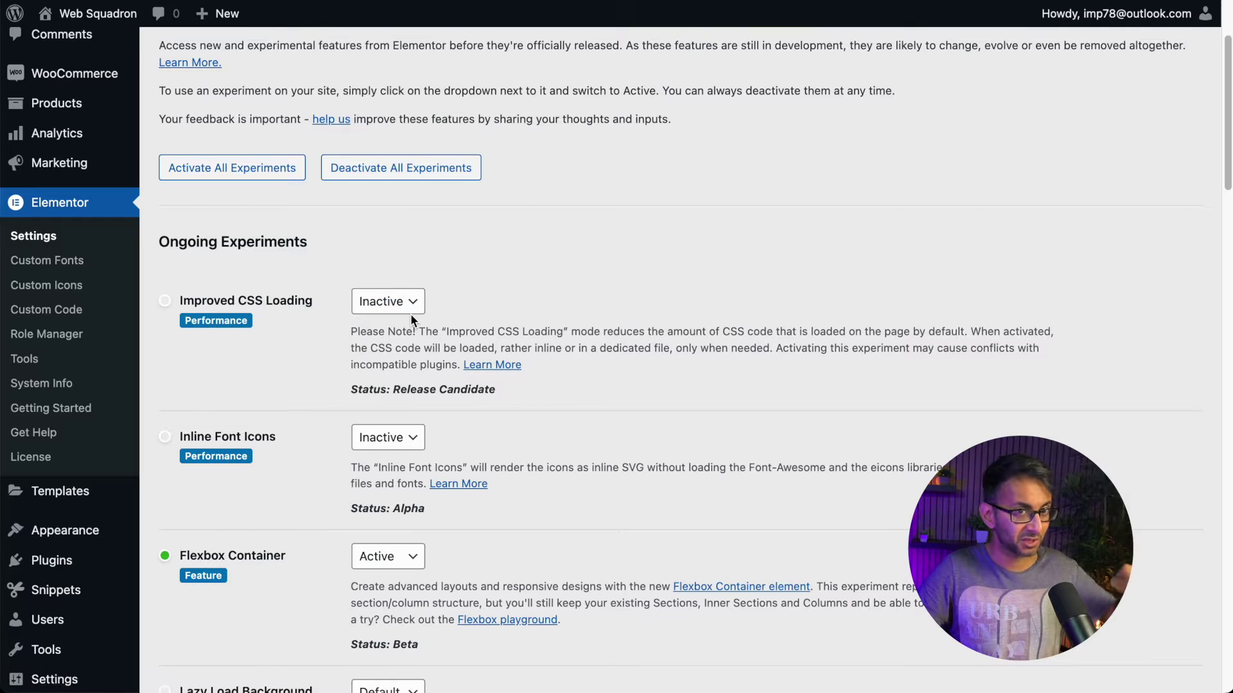
scroll(410, 313, down, 3)
scroll(399, 441, down, 3)
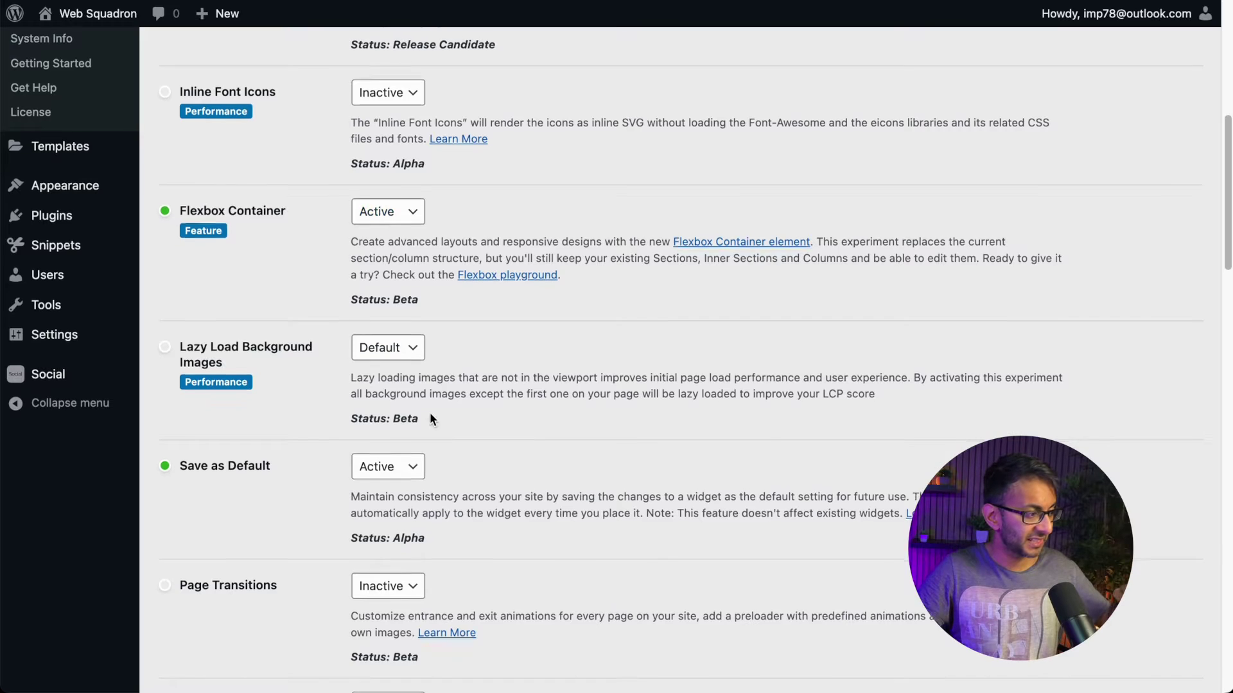
scroll(430, 412, down, 3)
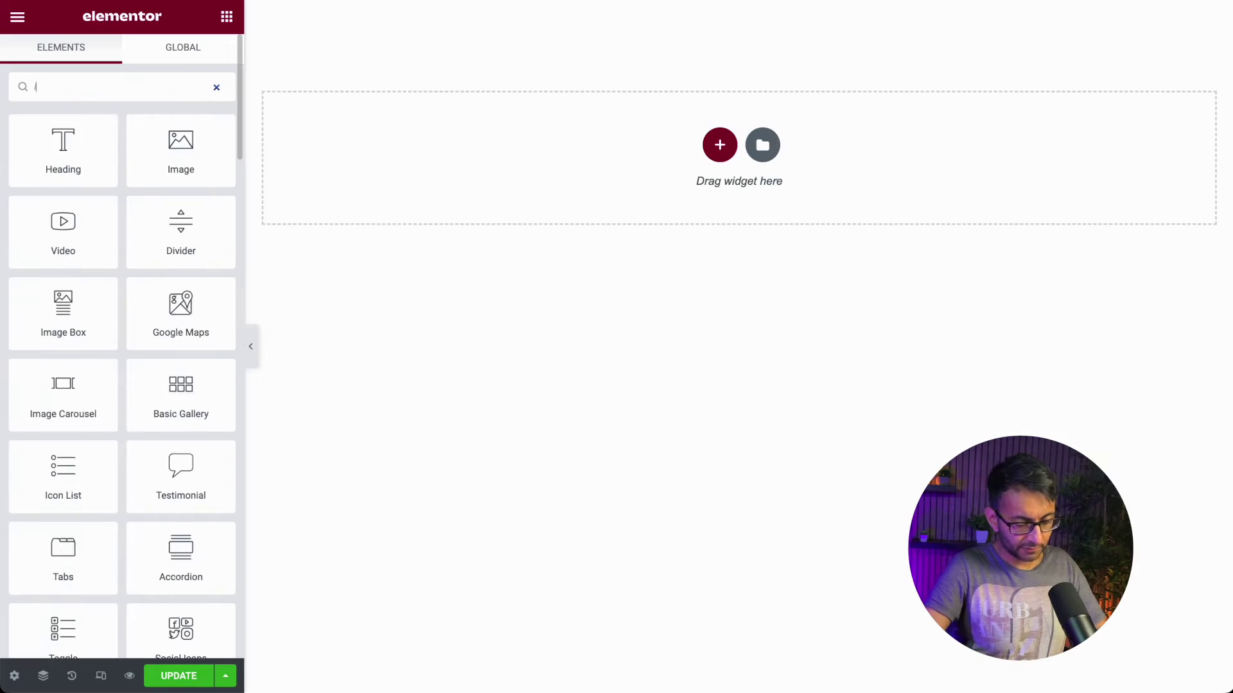
Search the Elements panel for 'loop' and drop a Loop Grid widget onto the page
text(oop)
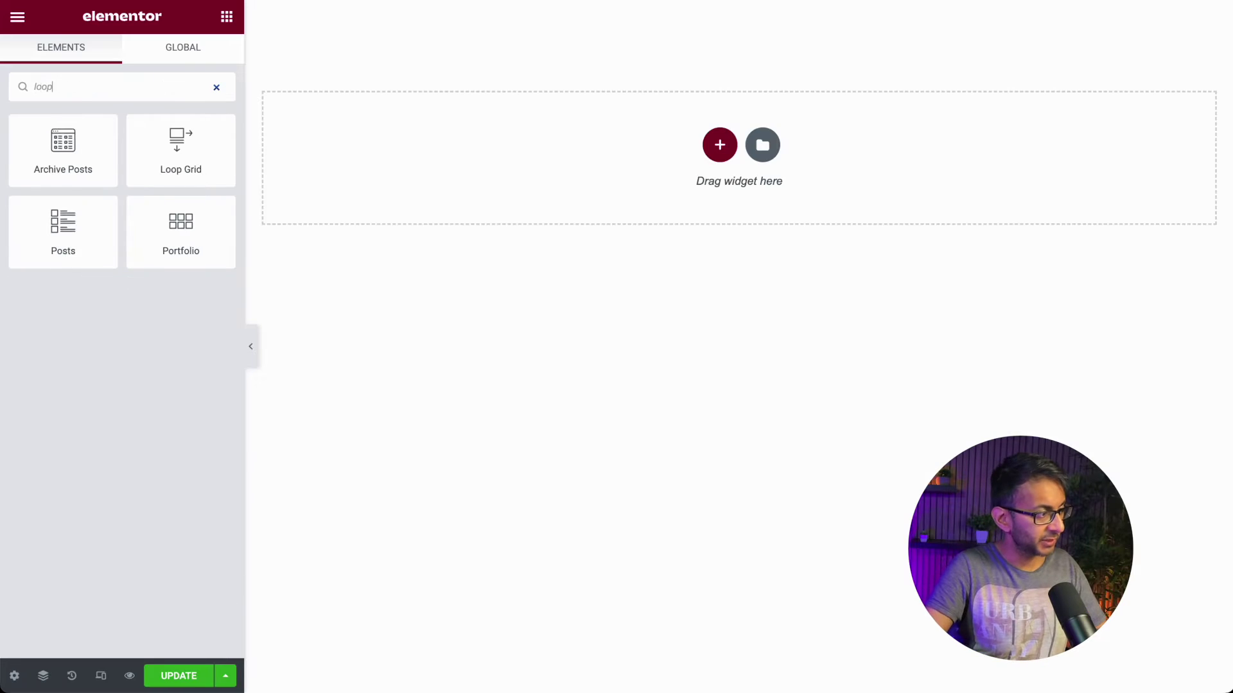
drag(206, 174, 634, 171)
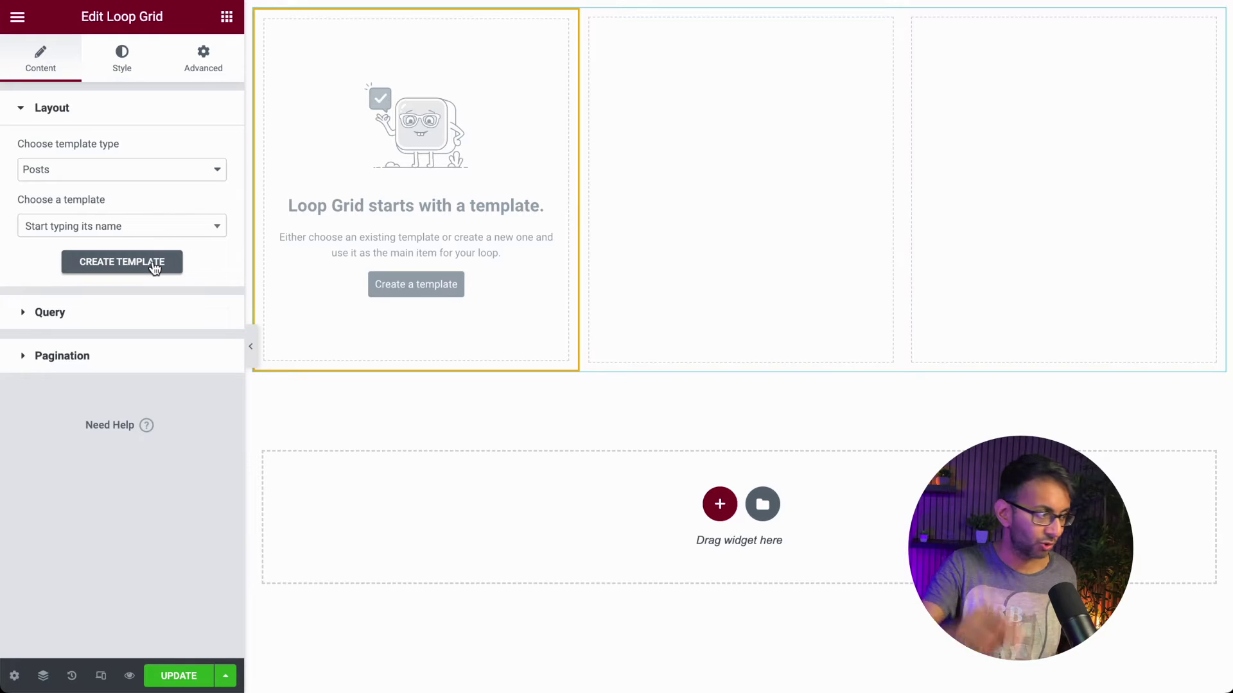
Switch the Loop Grid template type from Posts to Products and check for existing item templates
click(192, 171)
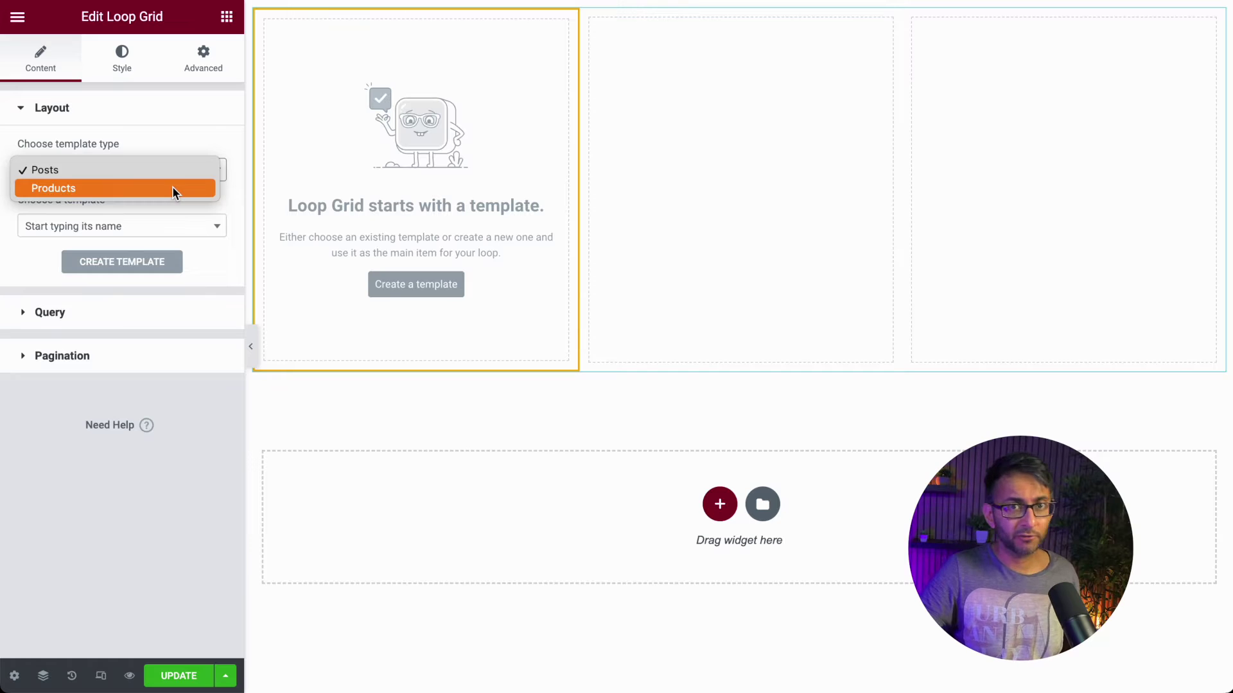
click(172, 188)
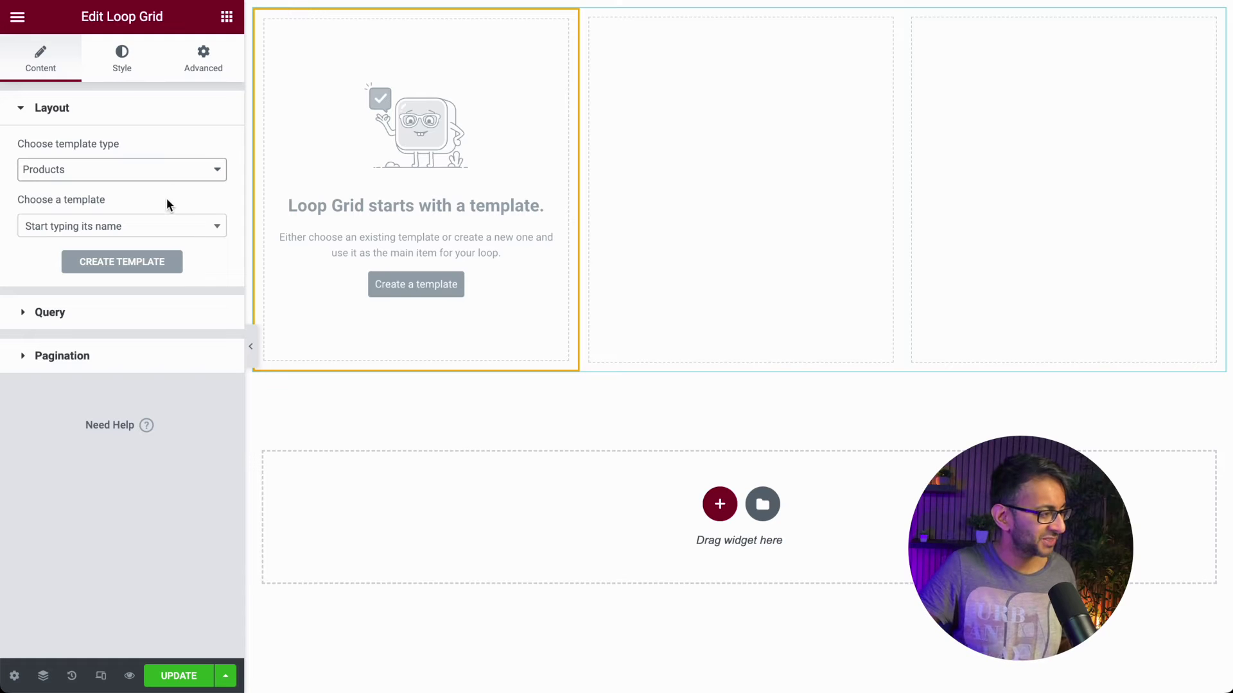
click(157, 232)
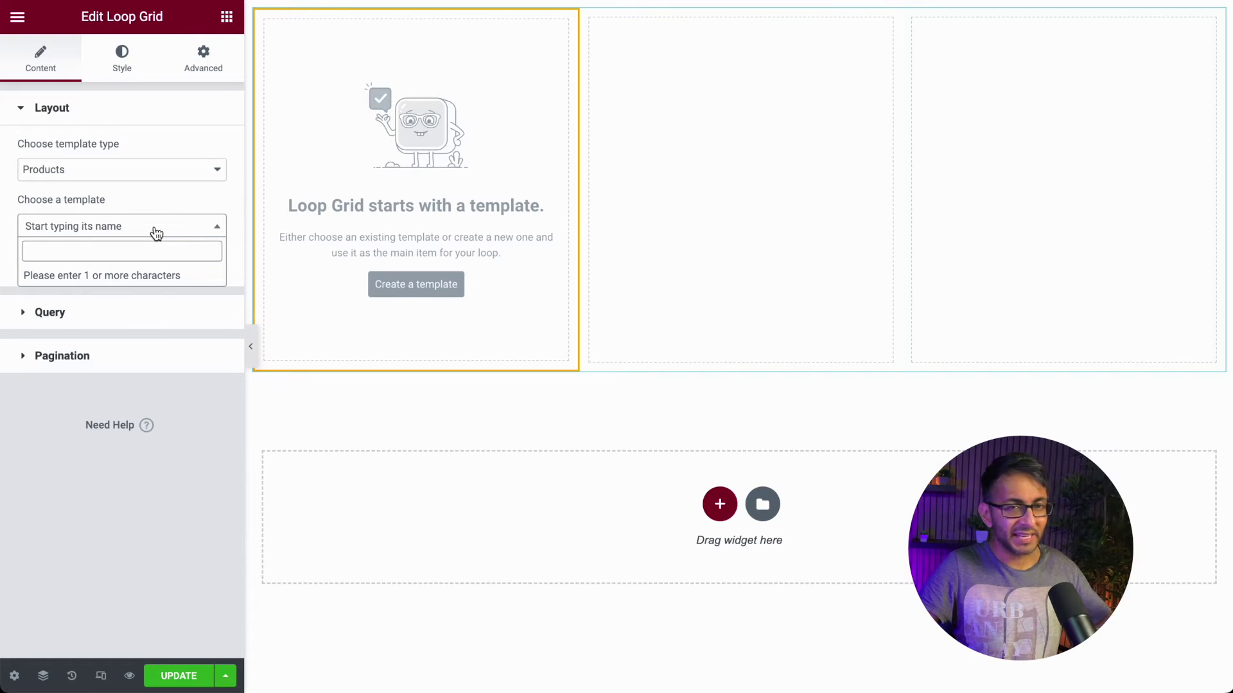
click(166, 203)
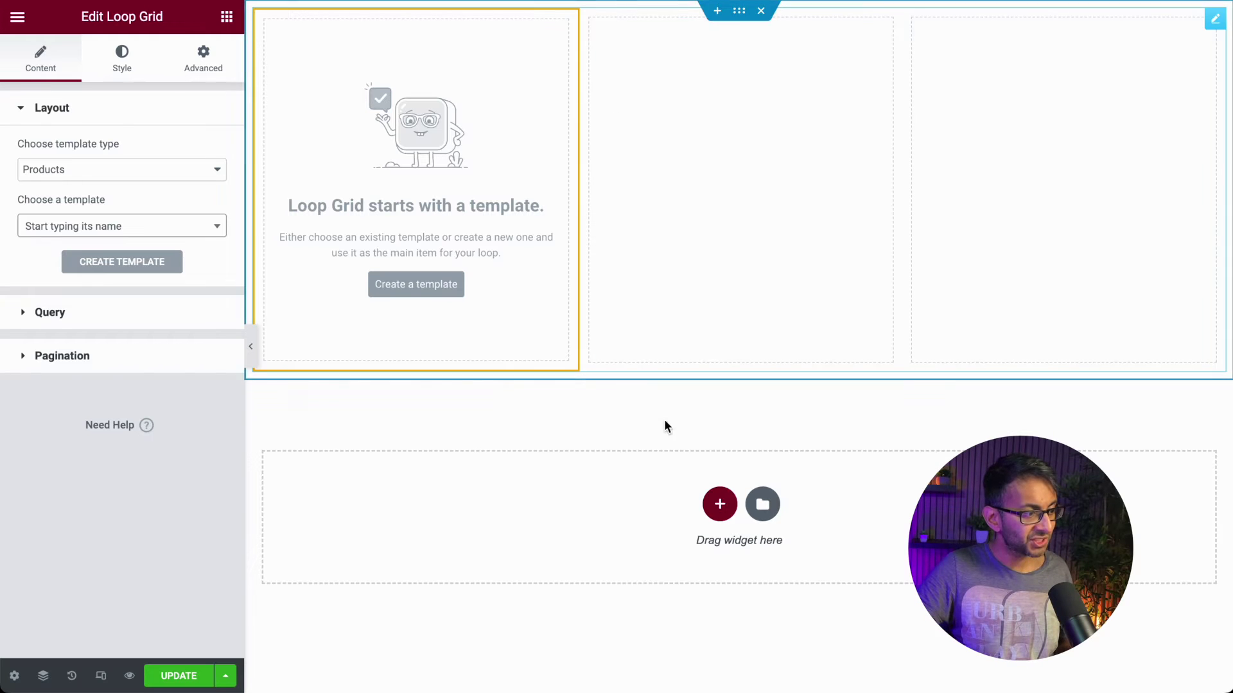
click(227, 16)
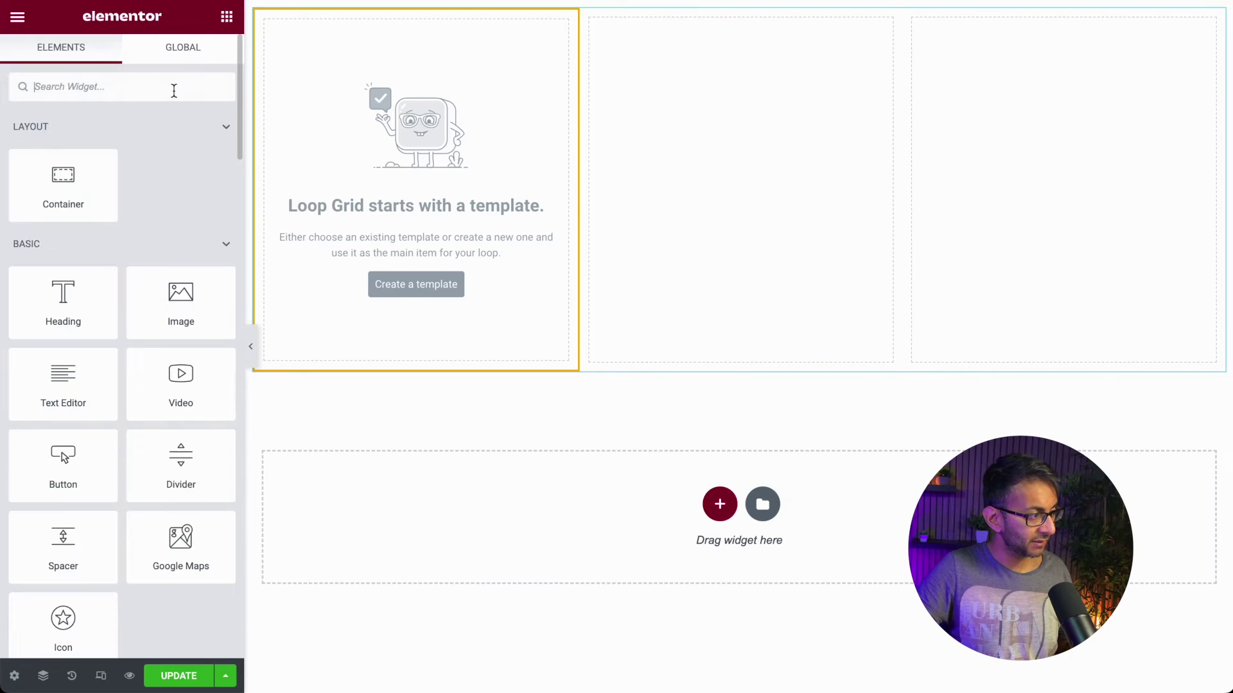
text(loop)
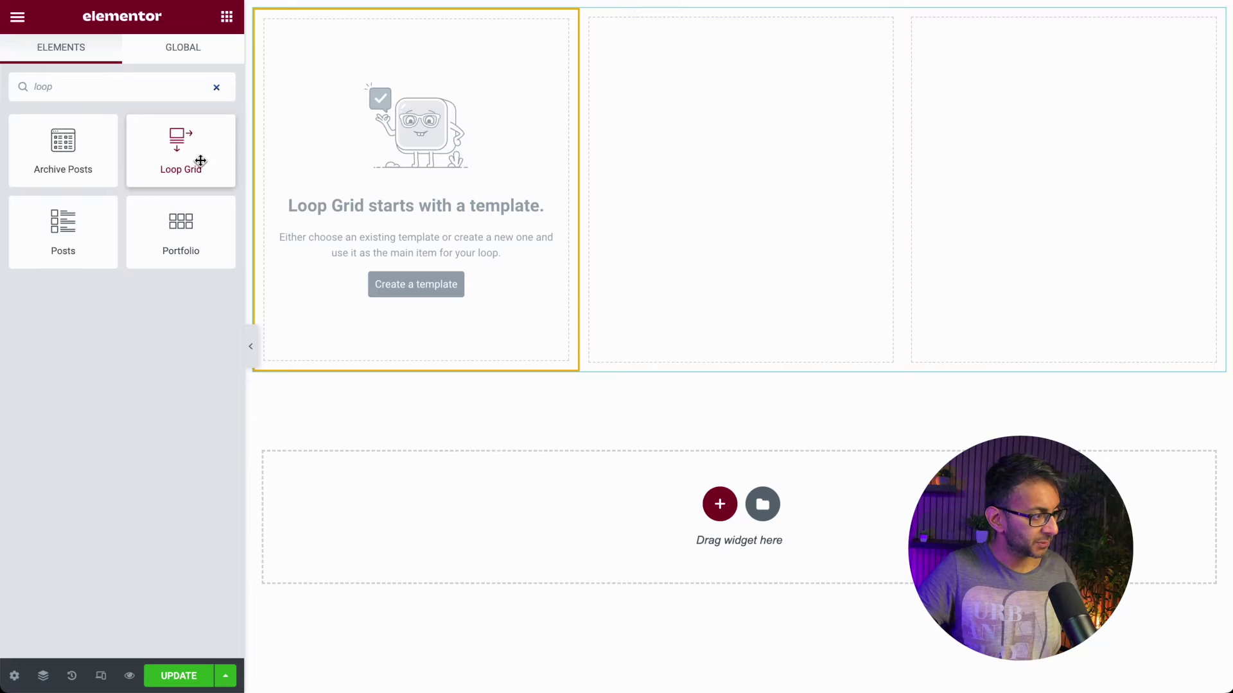
drag(198, 160, 666, 557)
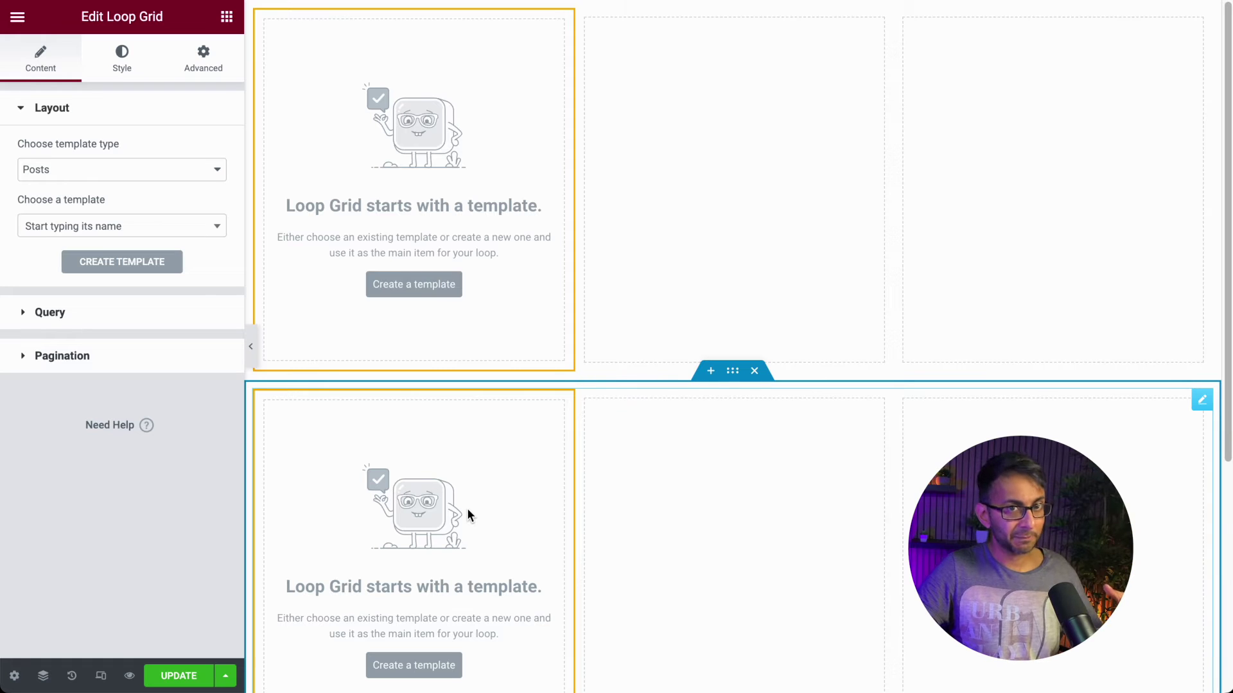
click(754, 372)
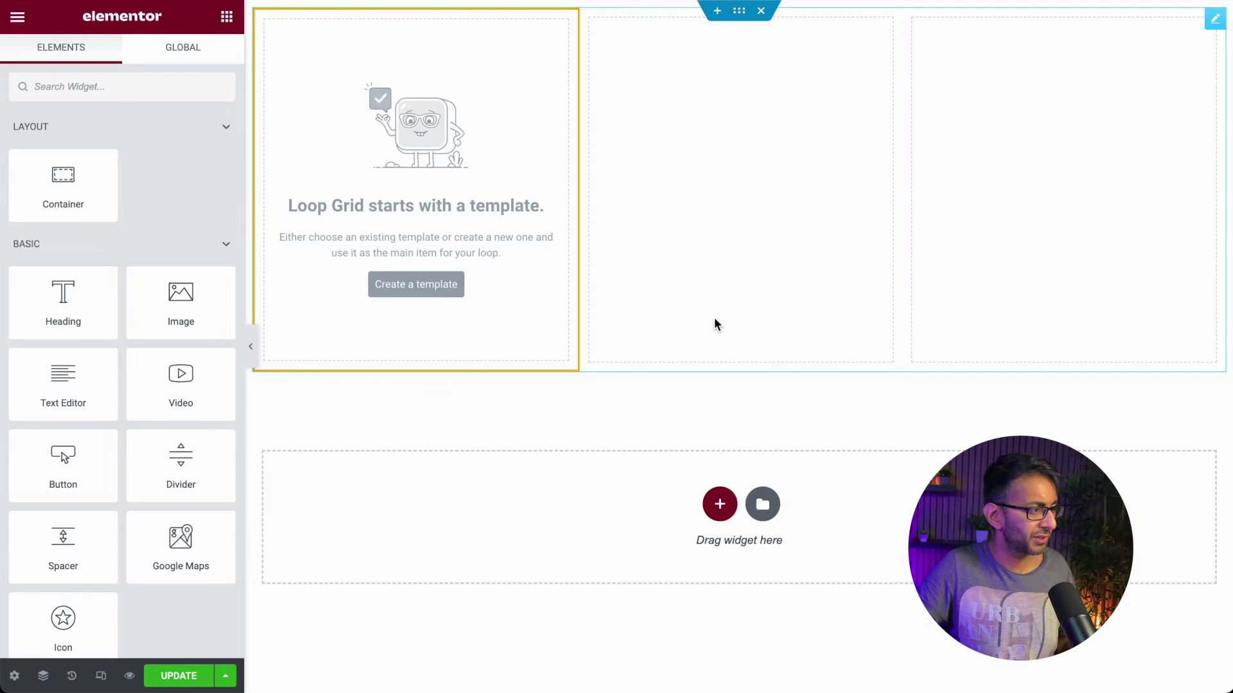
click(511, 90)
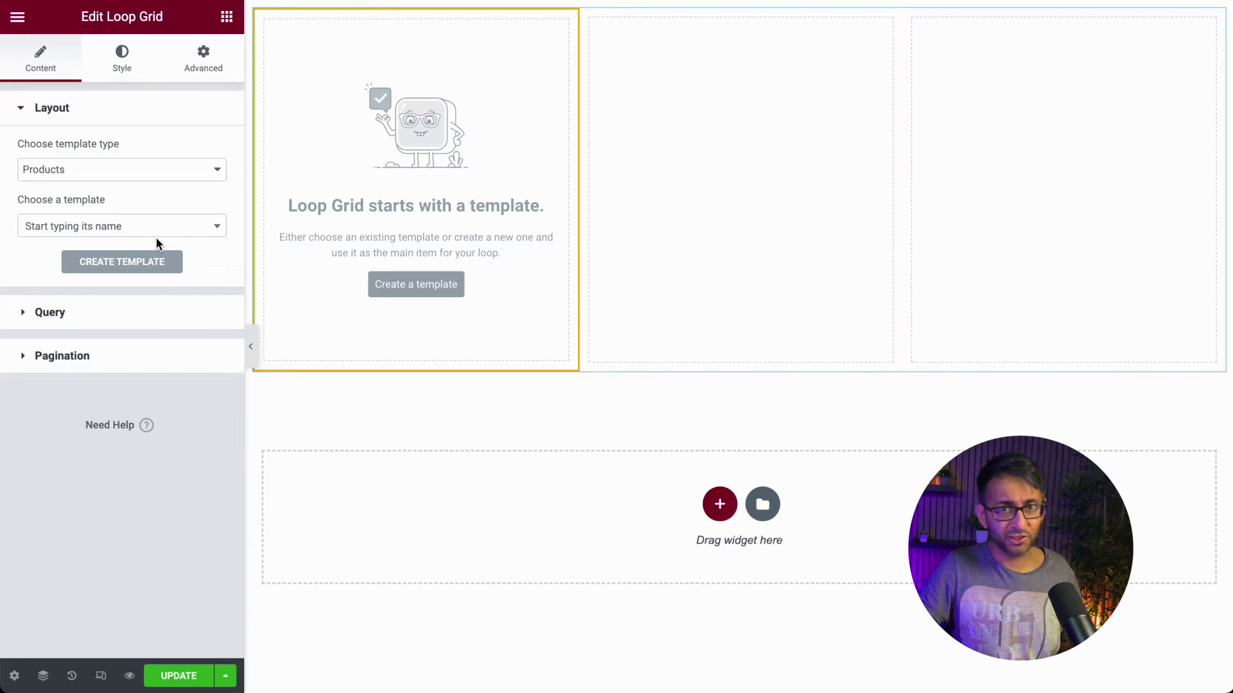
click(170, 324)
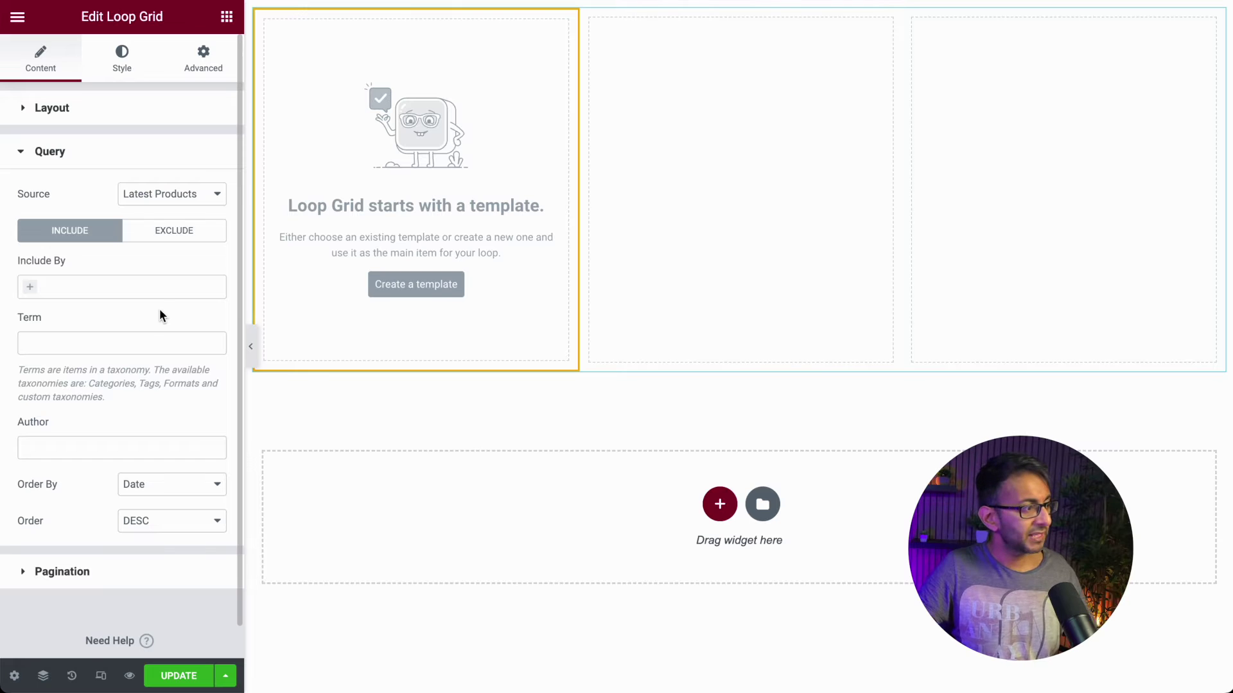
Keep Latest Products as the query source and set Include By to Term
click(196, 194)
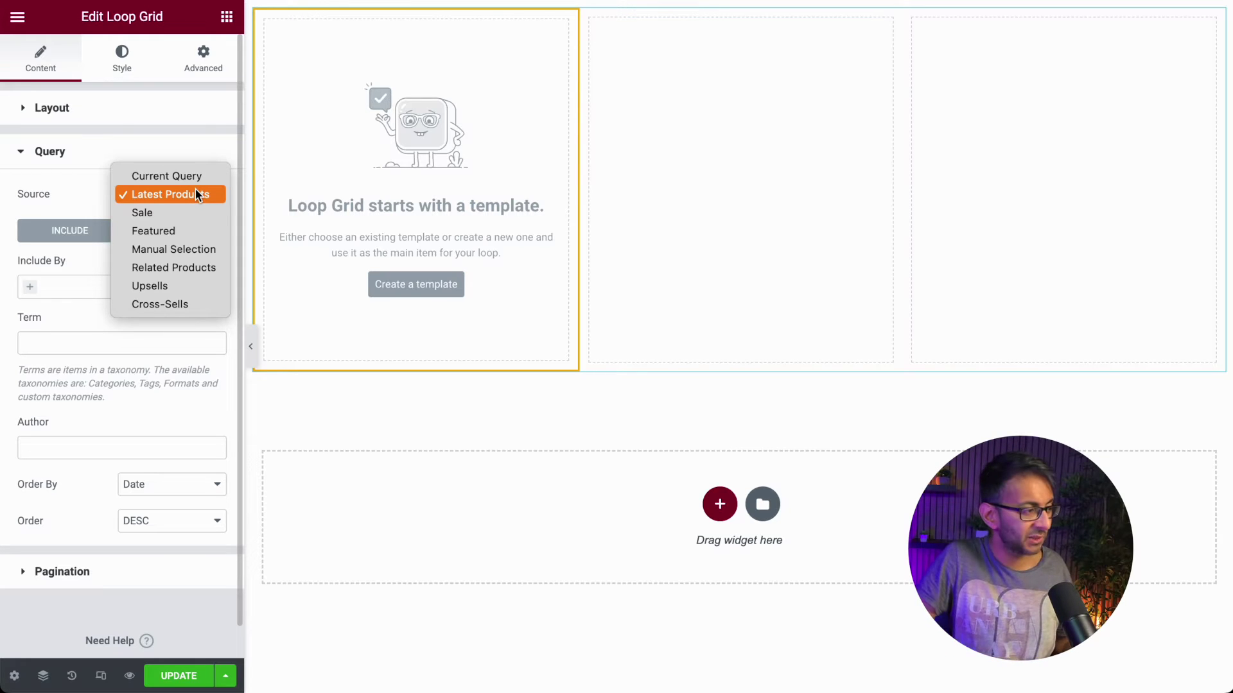
click(79, 262)
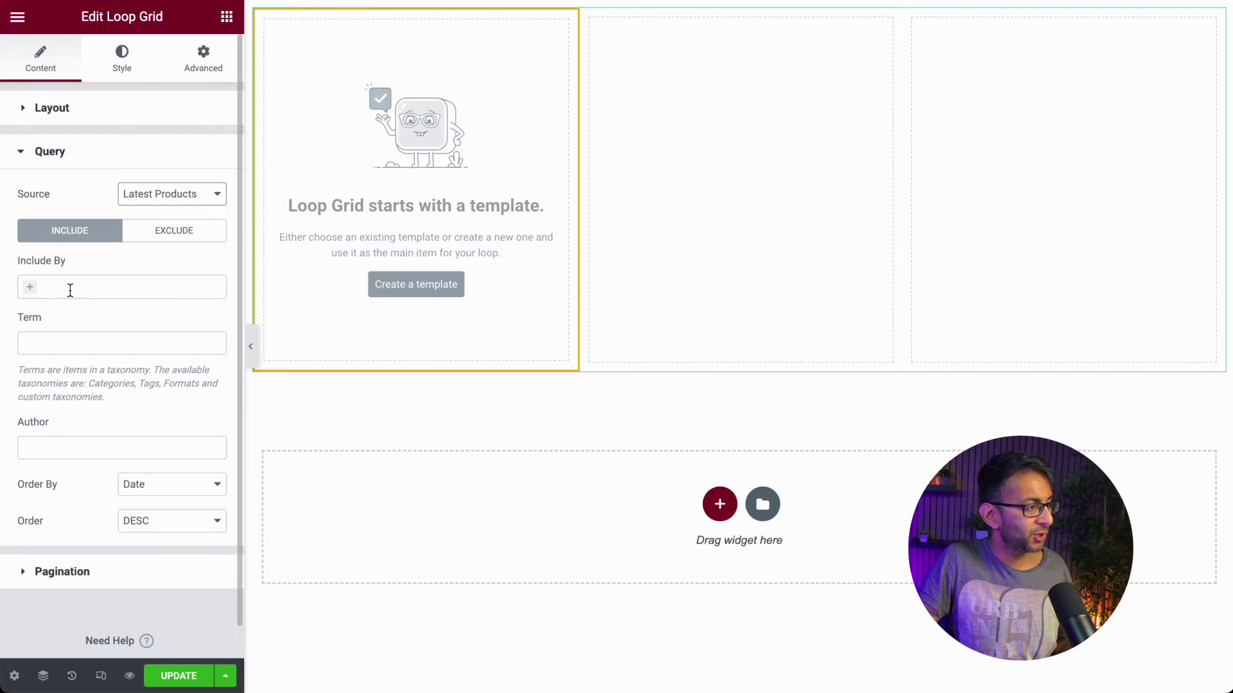
click(70, 290)
click(51, 311)
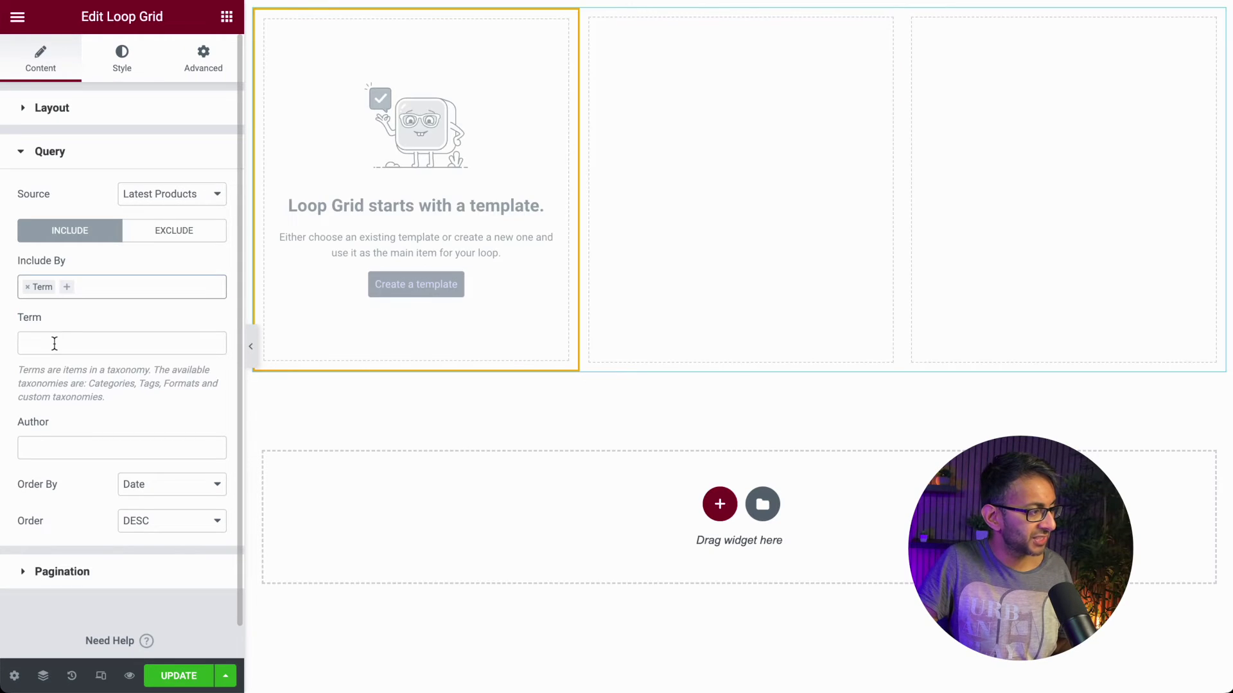
Add a Clothing > Hoodies term filter, remove it again, and start a new item template
click(55, 345)
text(code)
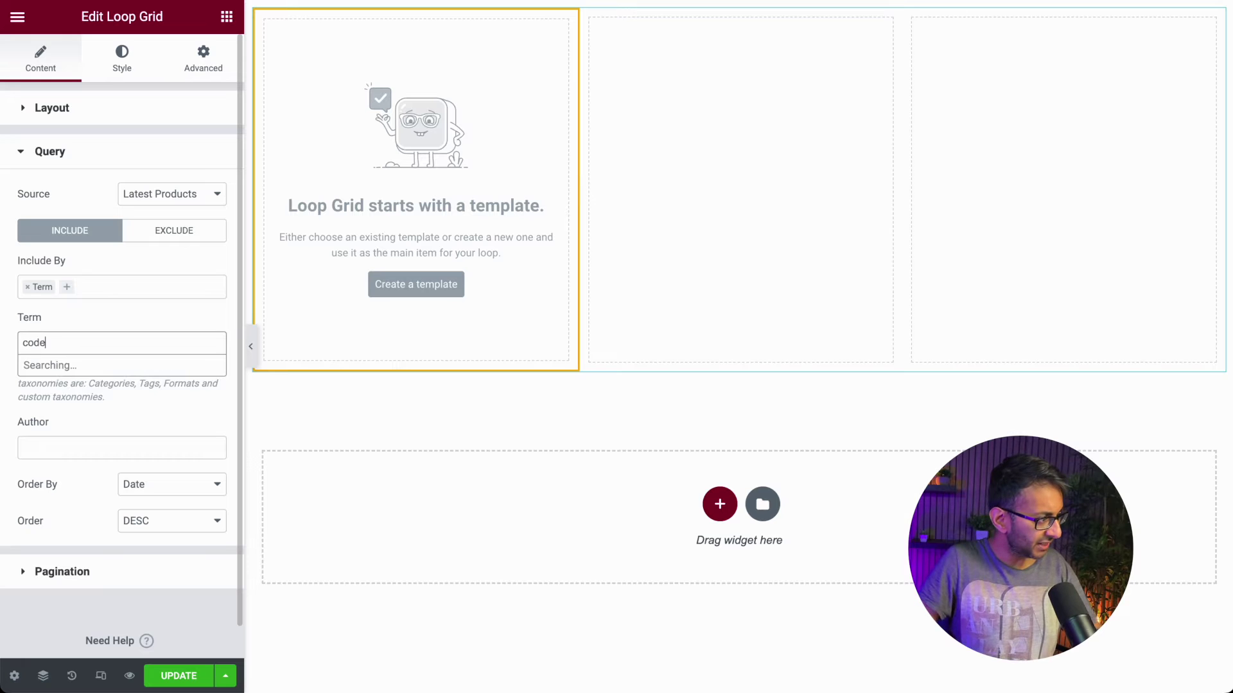
key(ctrl+a)
text(hood)
click(168, 361)
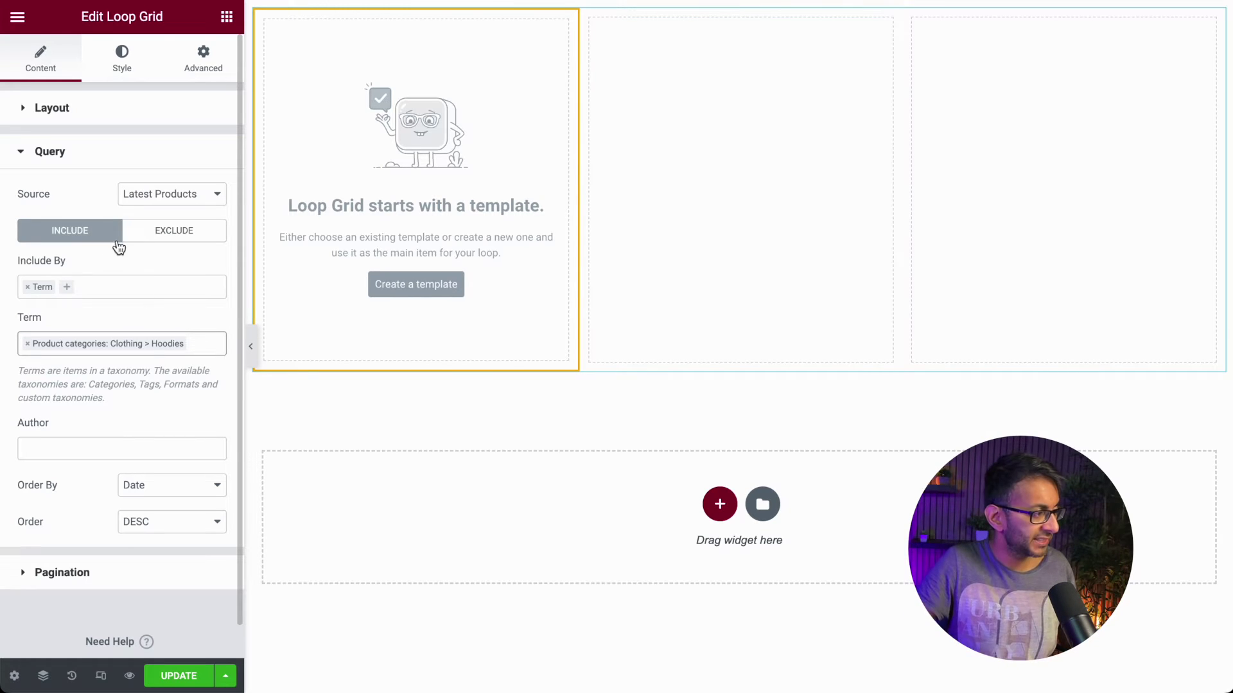
click(27, 287)
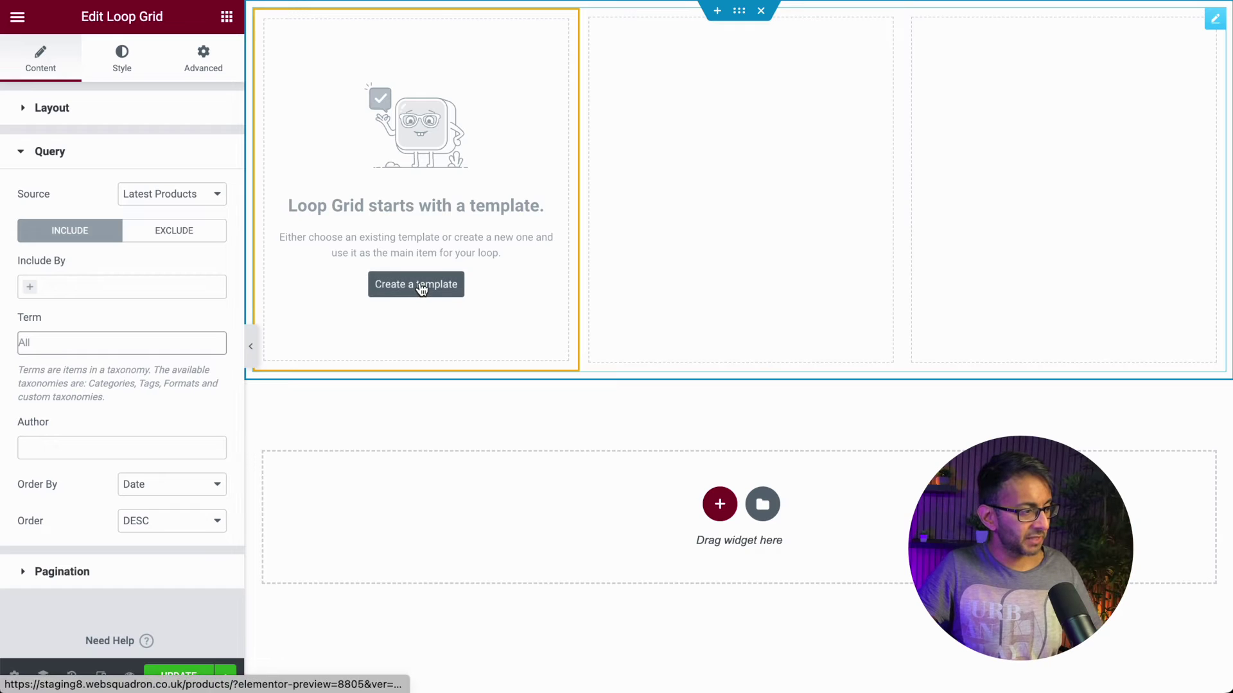
click(420, 289)
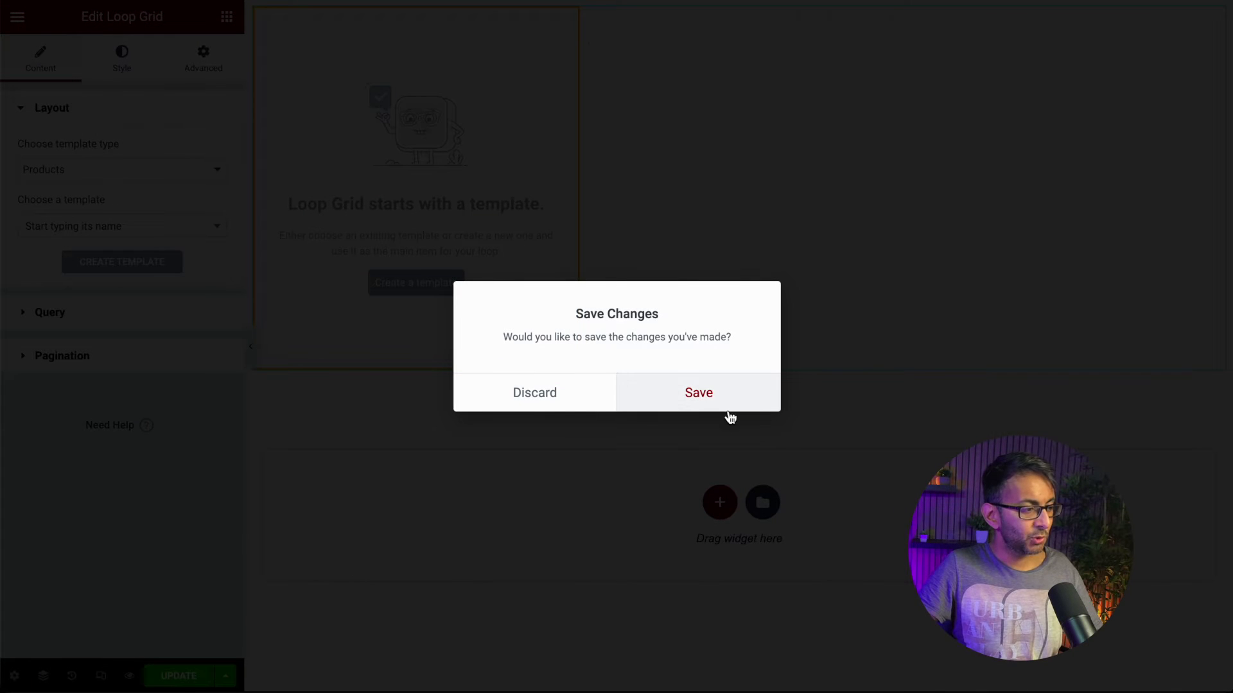
Save the page changes so the new empty loop item template opens for editing
click(729, 405)
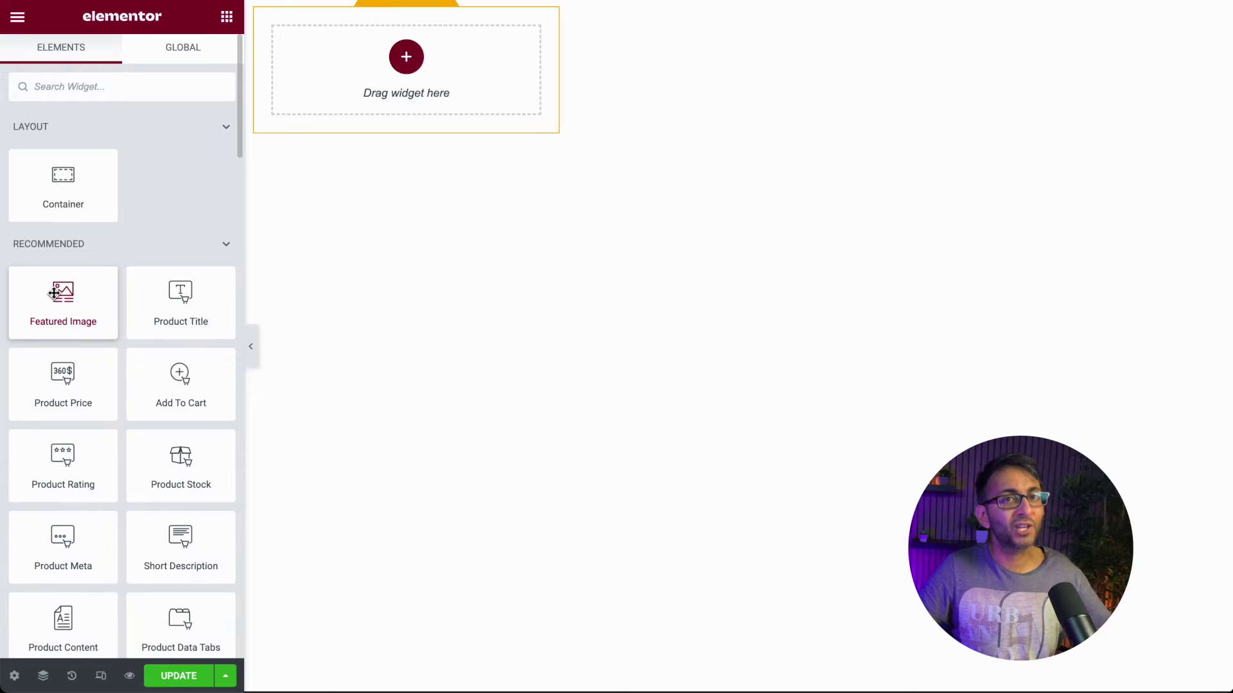
Add the Featured Image with a Product Title beneath it, then update the template
drag(57, 292, 481, 83)
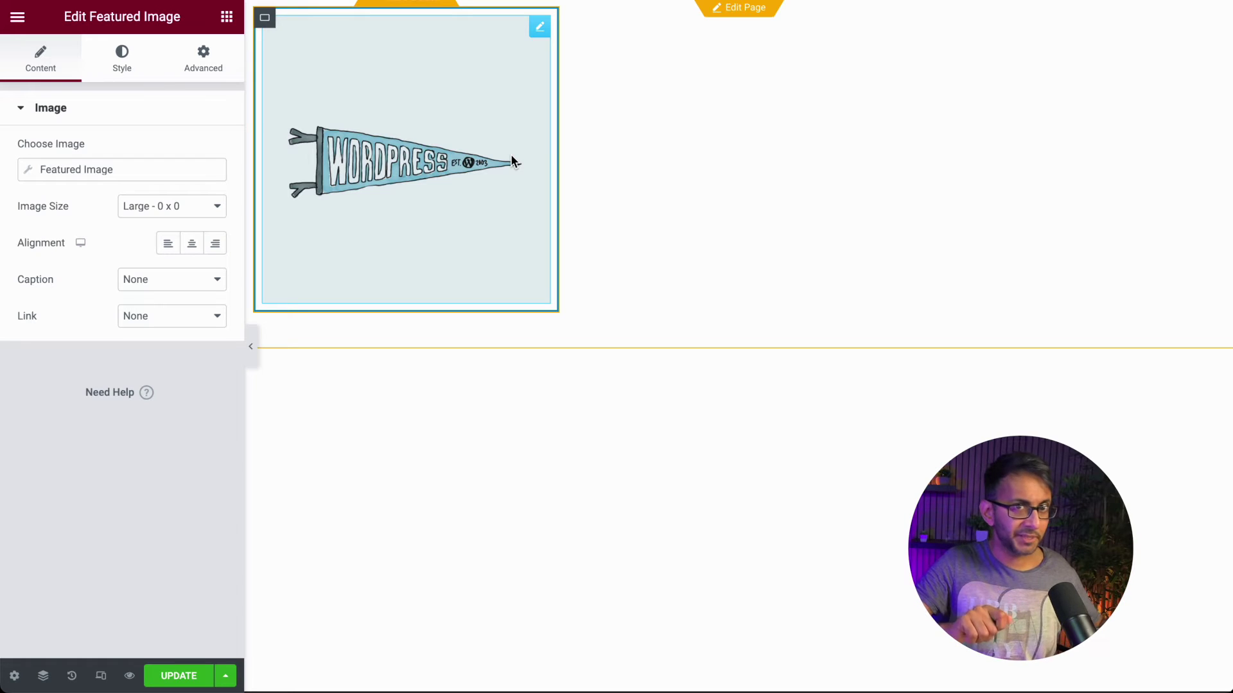
click(359, 328)
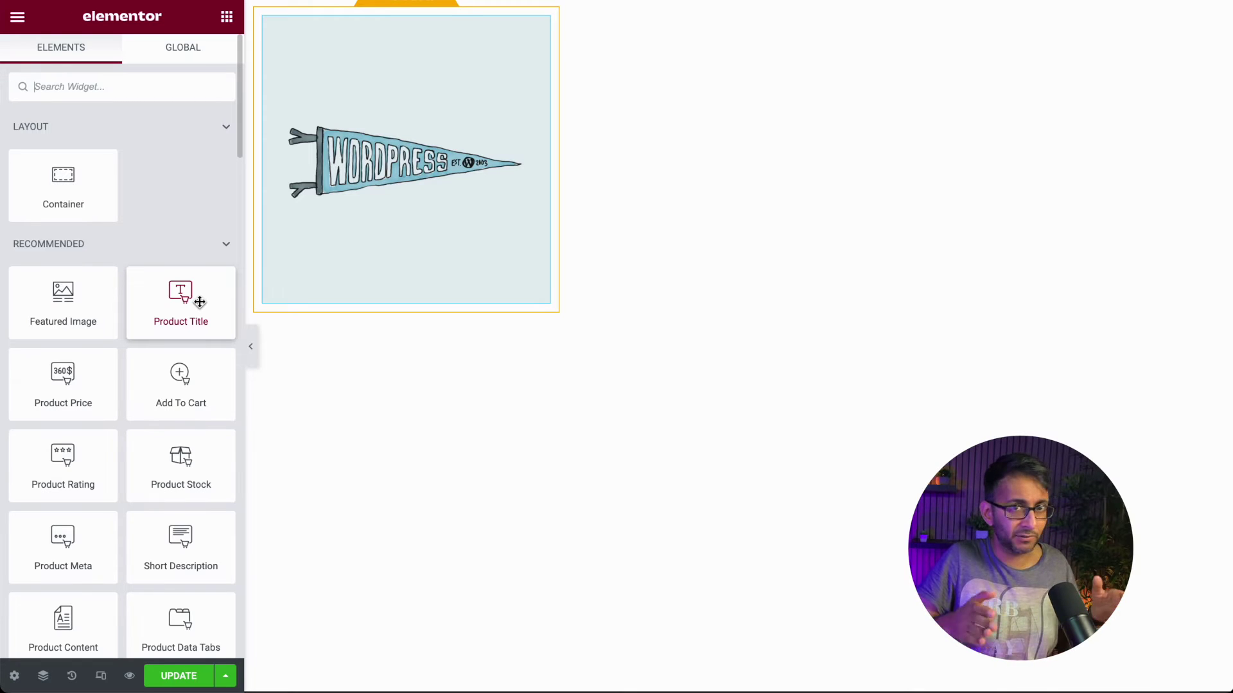
drag(200, 302, 416, 286)
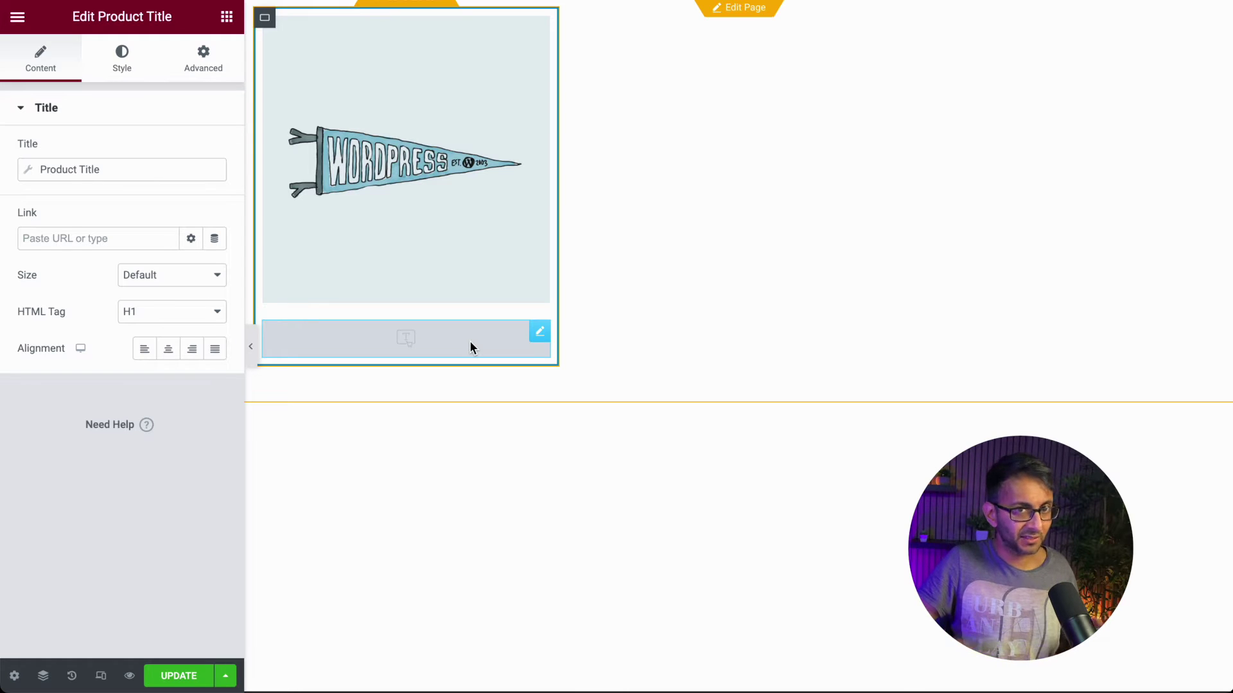
click(188, 682)
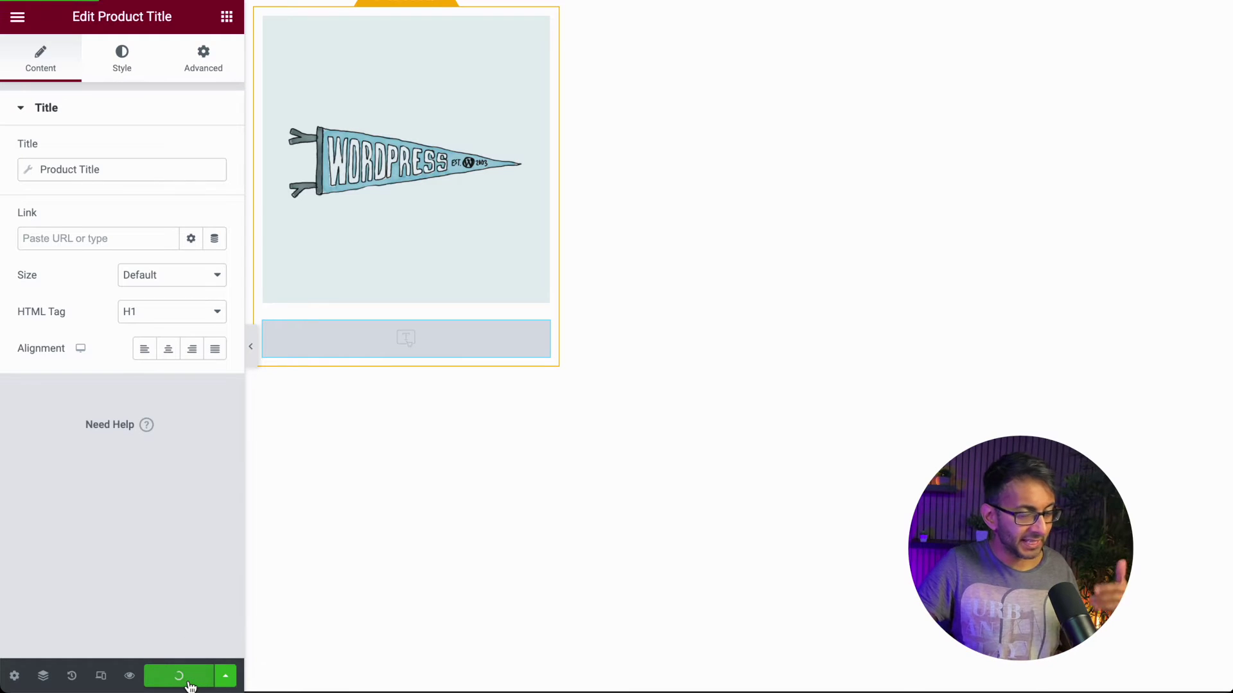
Set the template's preview product to Hoodie with Logo and apply the preview
click(14, 677)
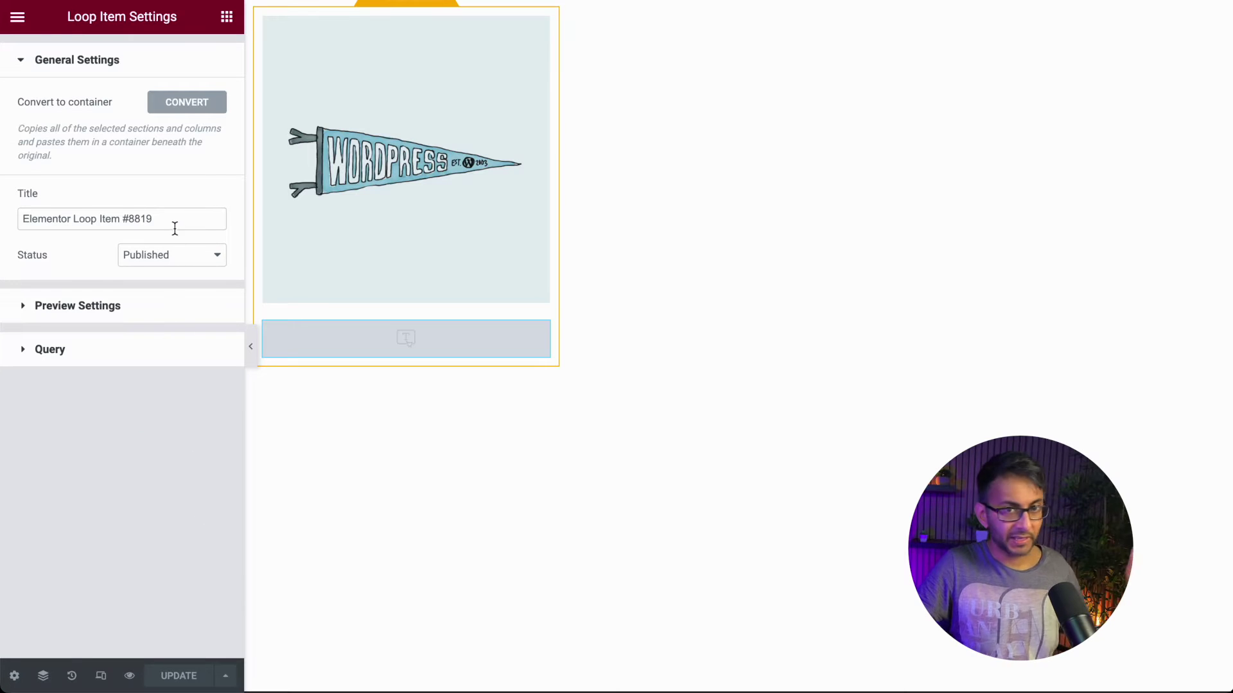
click(133, 304)
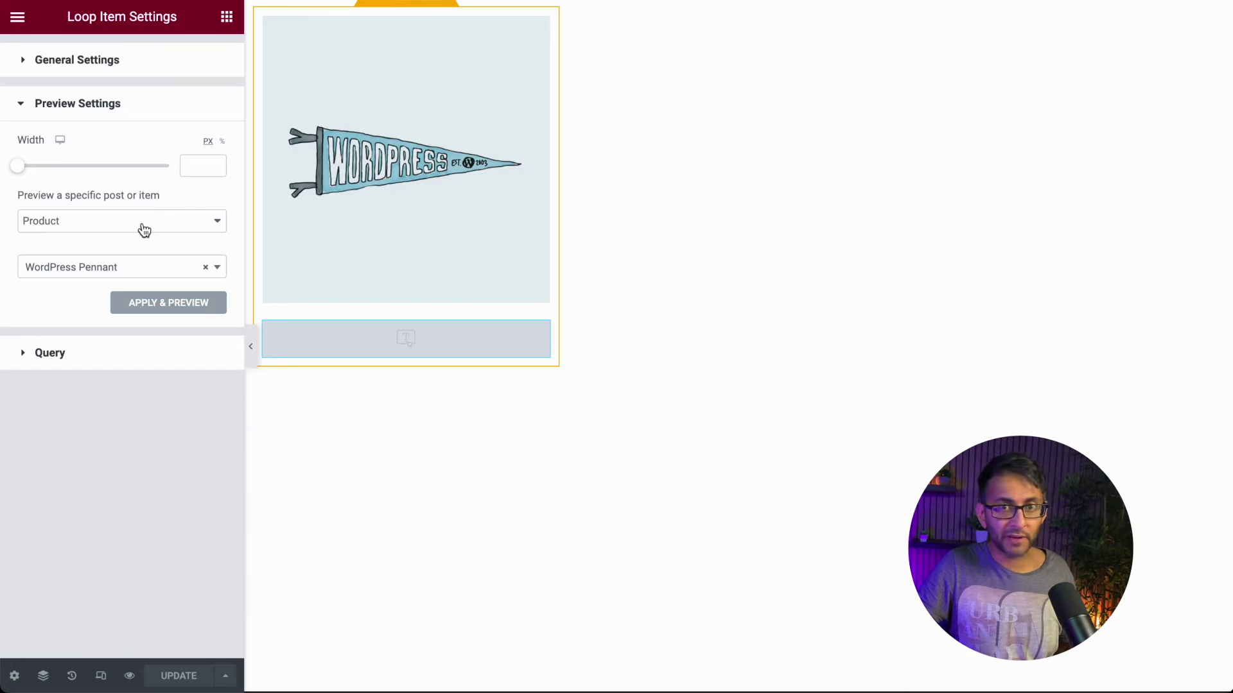
click(212, 271)
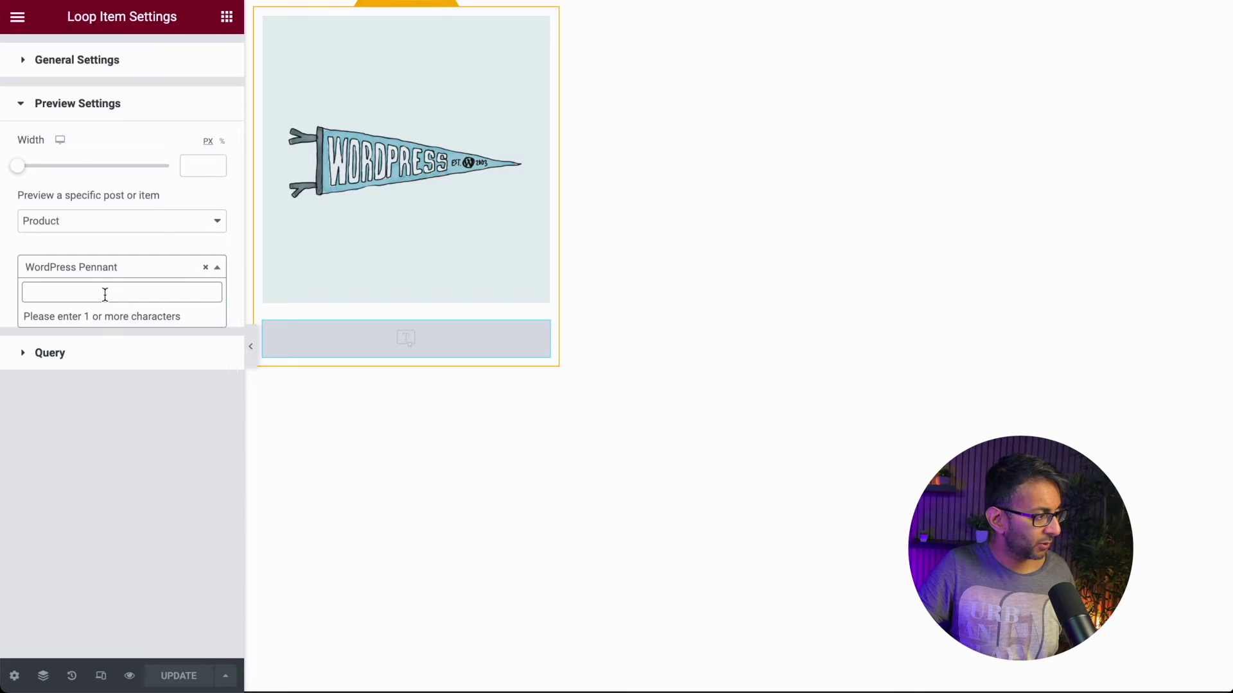
text(hoodie)
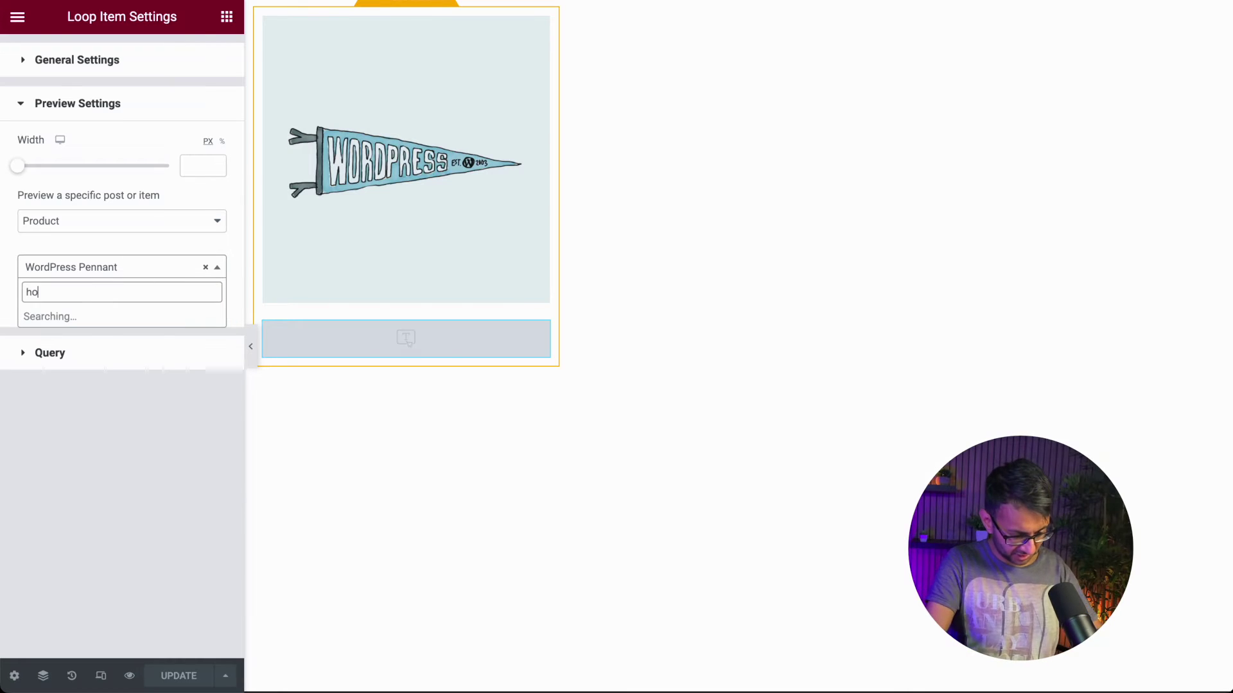
click(126, 372)
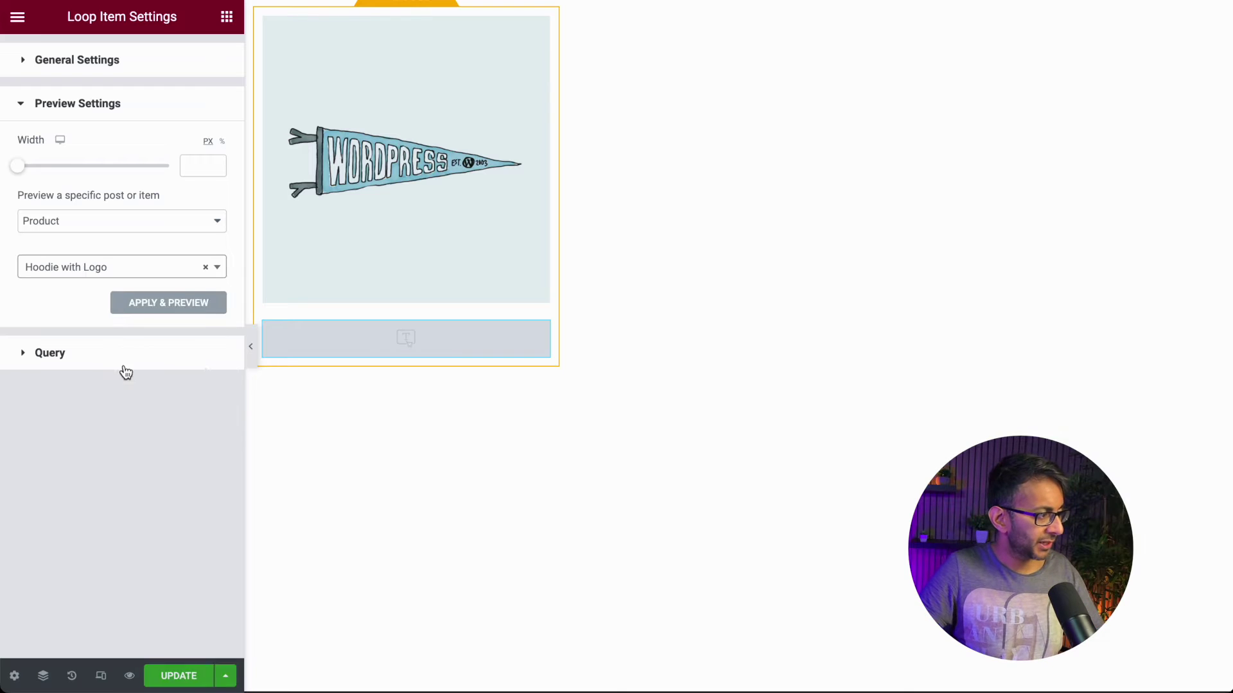
click(200, 311)
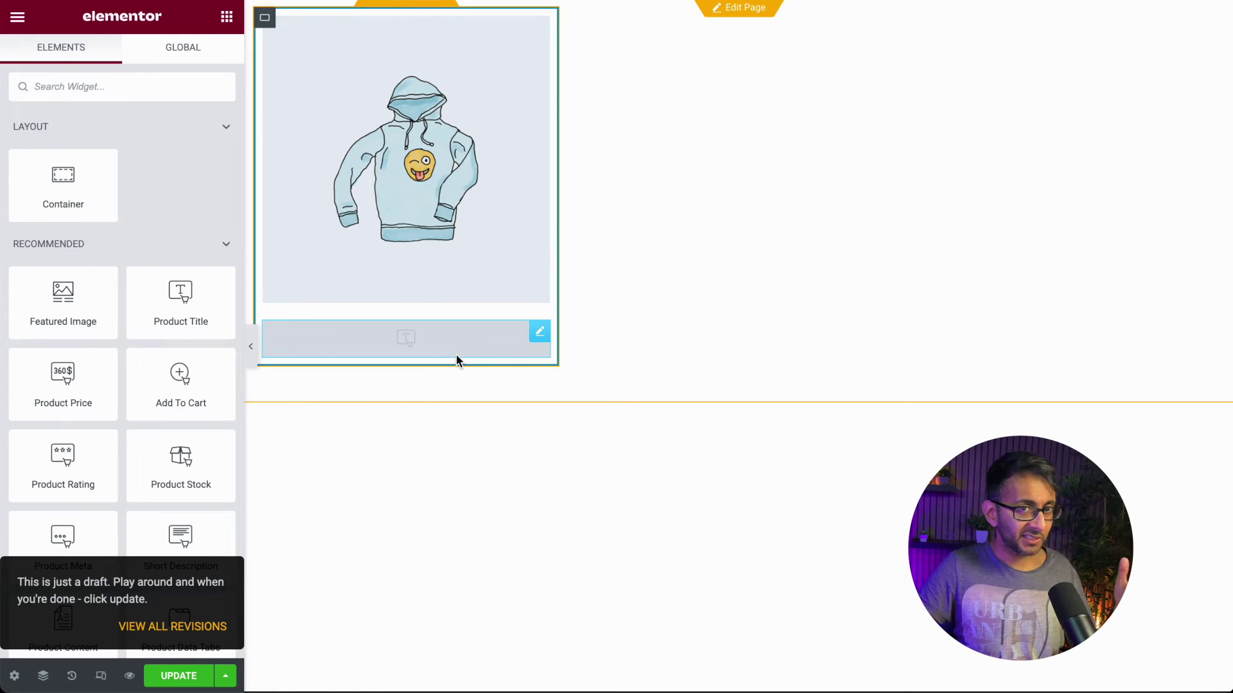
Give the Product Title a 1.3 rem font size and update the template
click(419, 331)
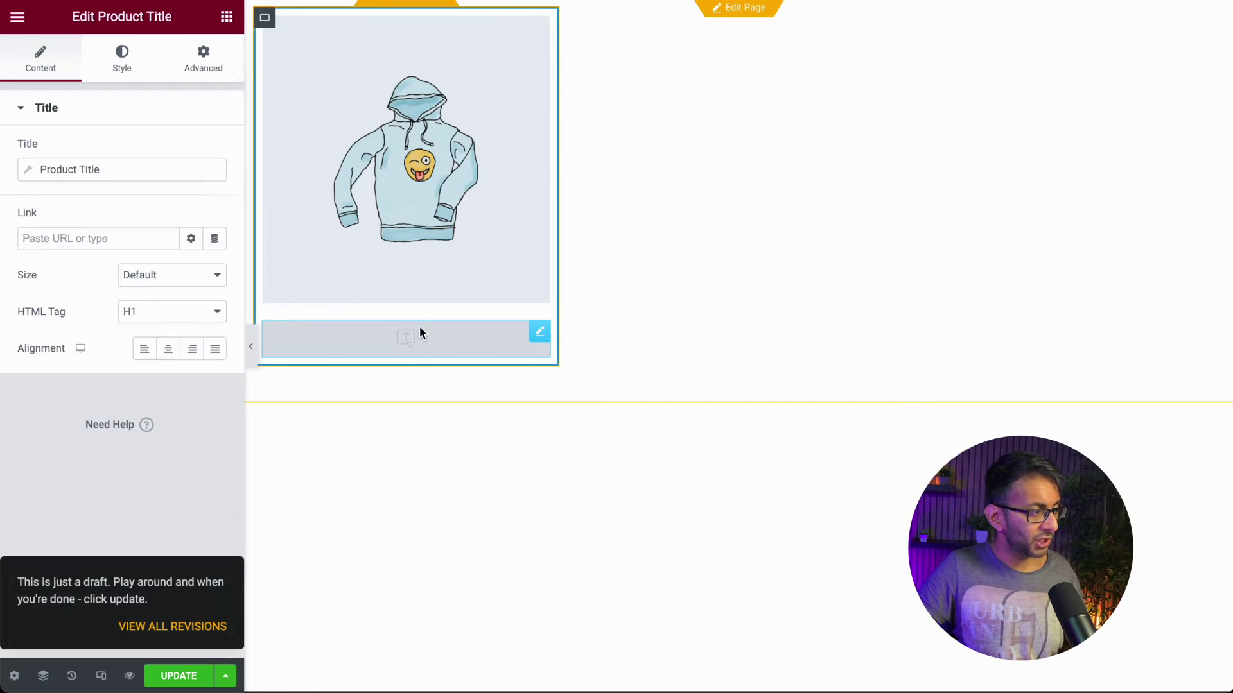
click(117, 69)
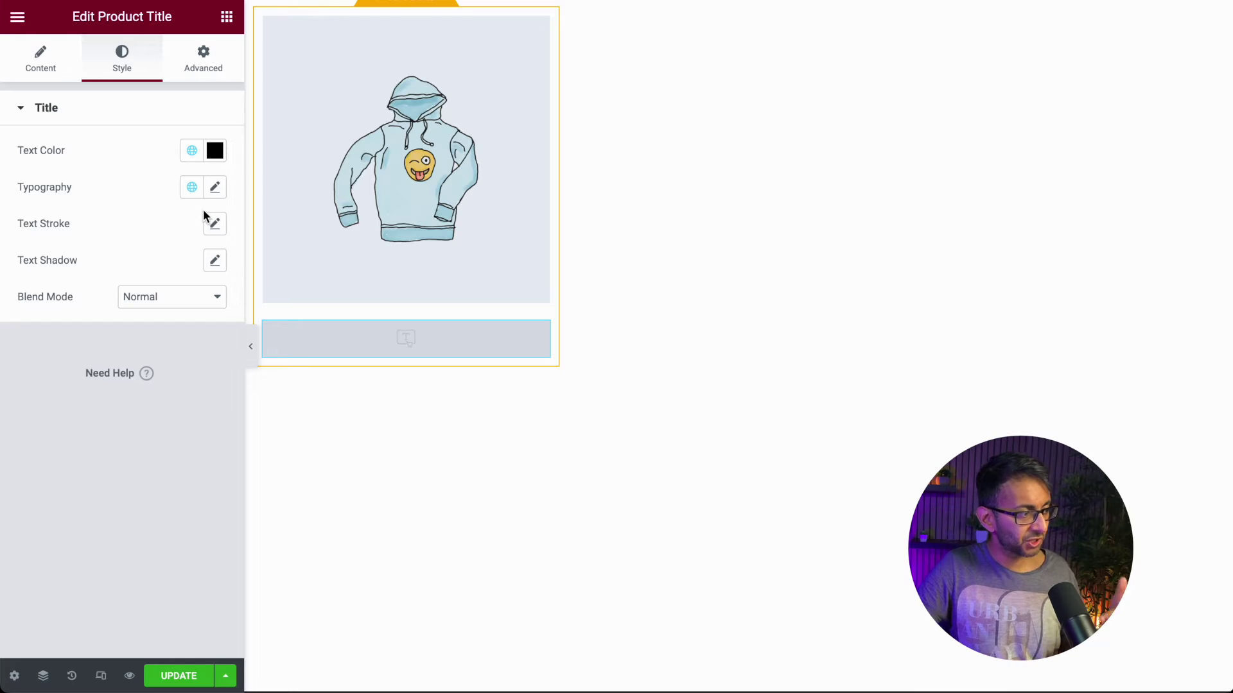
click(215, 188)
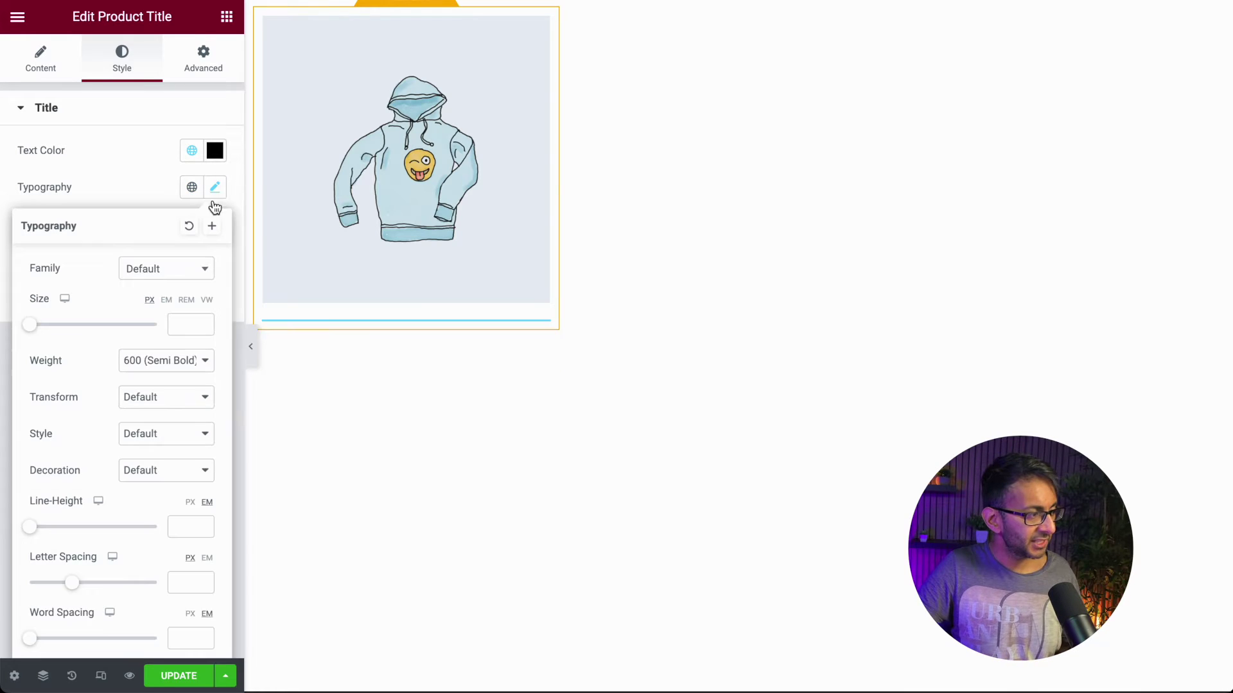
click(187, 301)
click(189, 325)
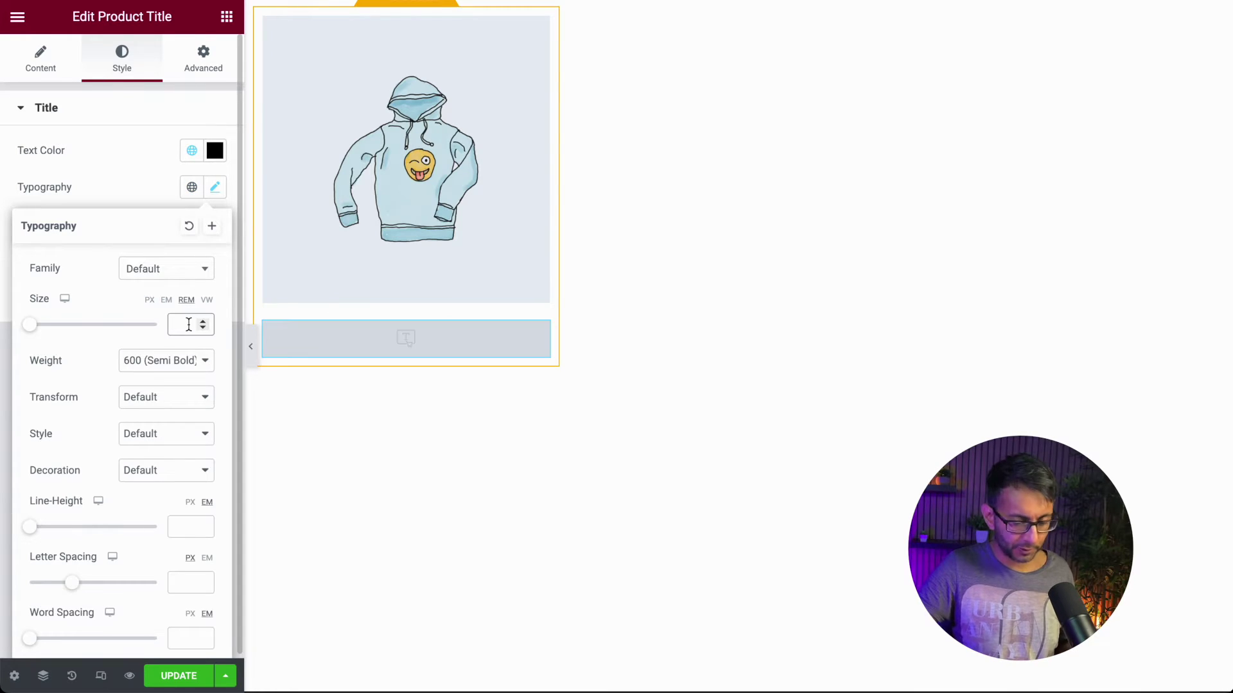
text(2)
key(BackSpace)
text(1.3)
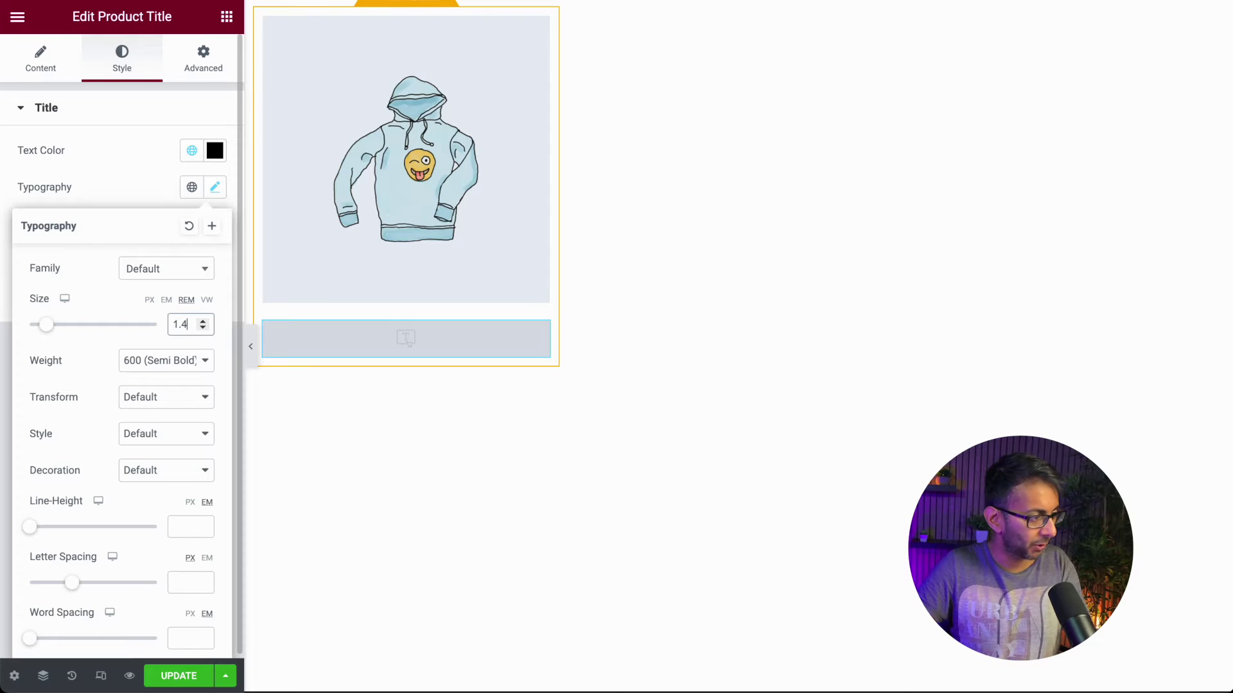
click(173, 678)
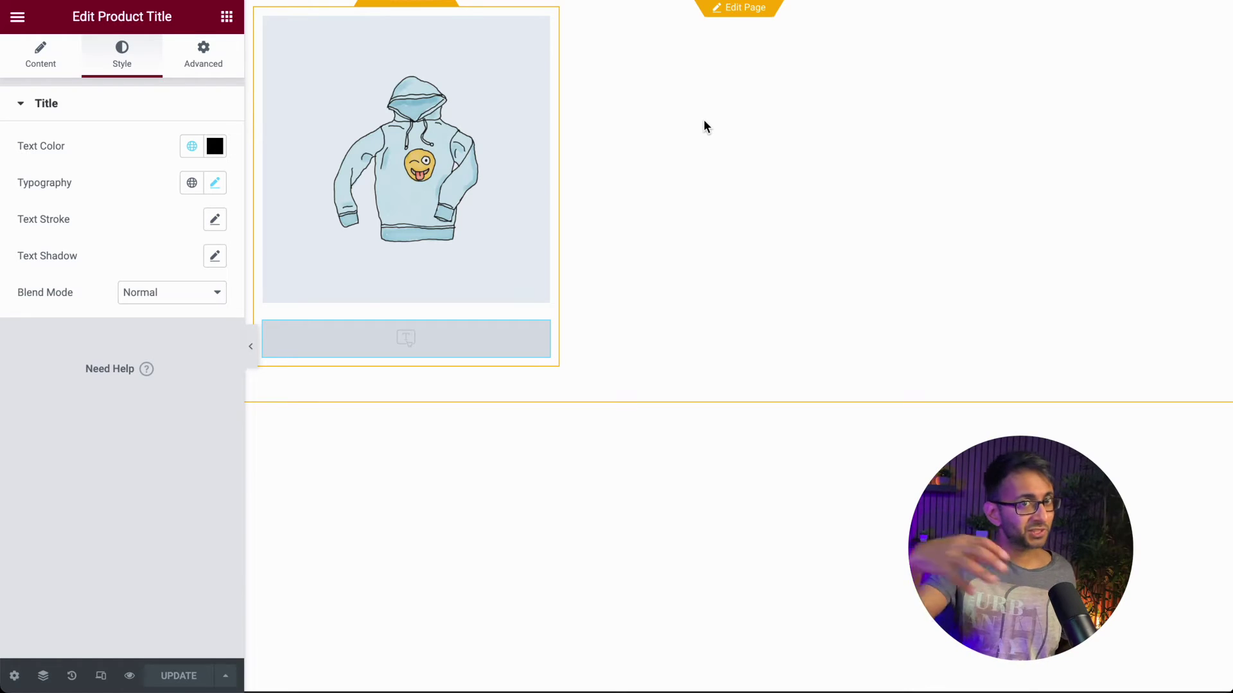
Delete the Product Title widget from the loop item
right_click(464, 340)
click(561, 613)
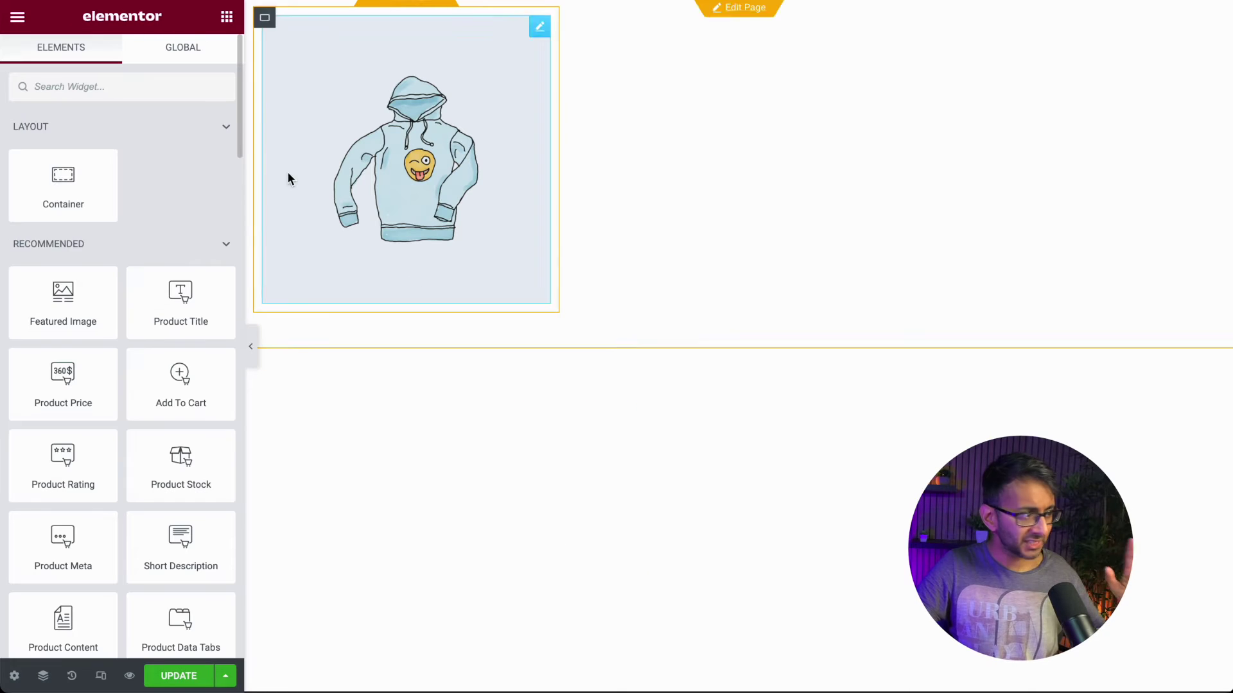
scroll(90, 421, down, 8)
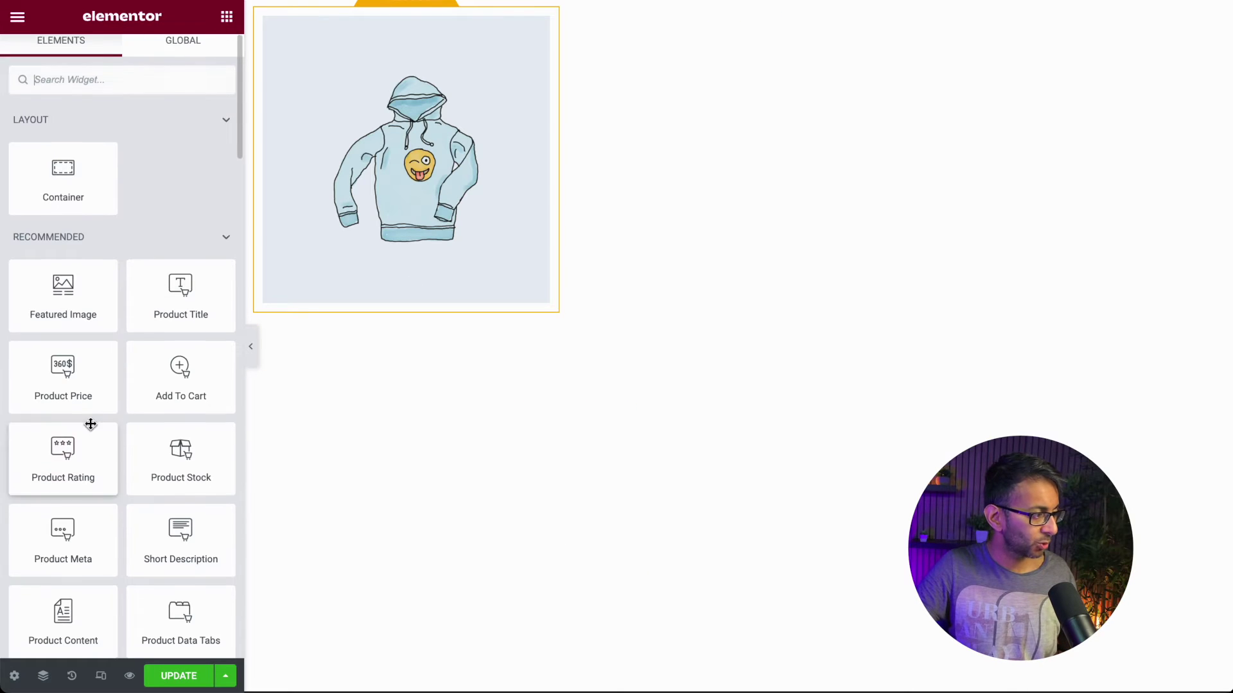
scroll(97, 192, up, 1)
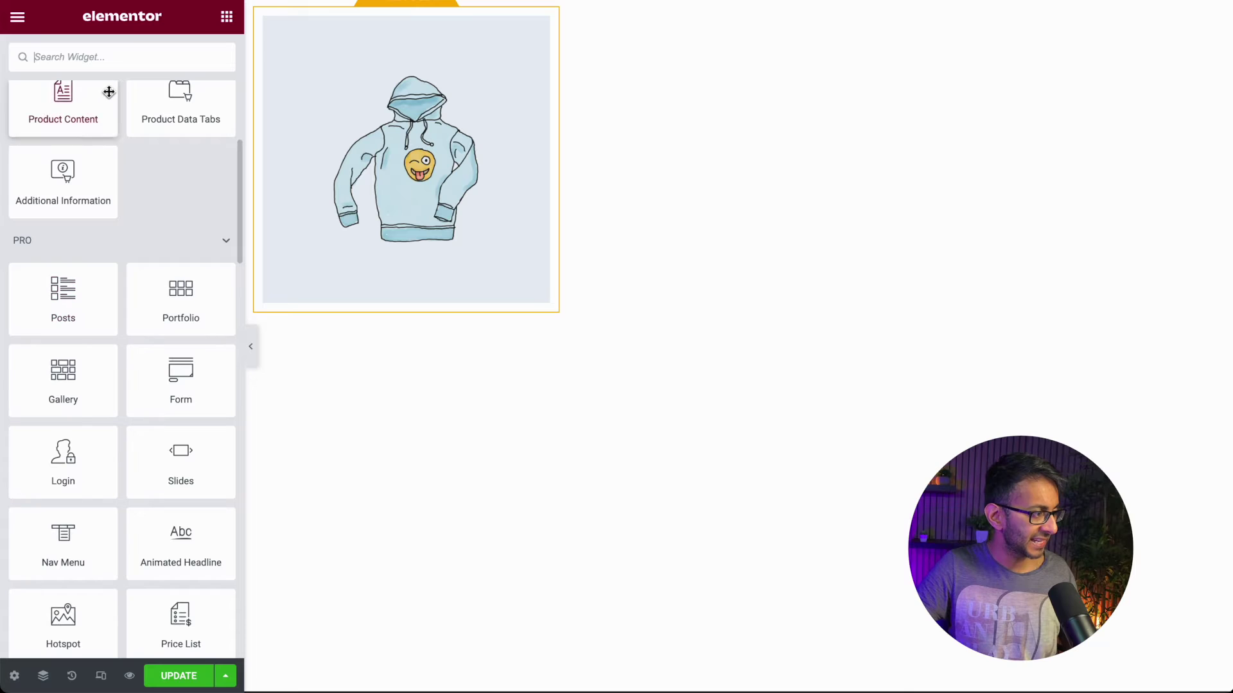
Add a Heading below the image and bind its text to the Product Title dynamic tag
text(hea)
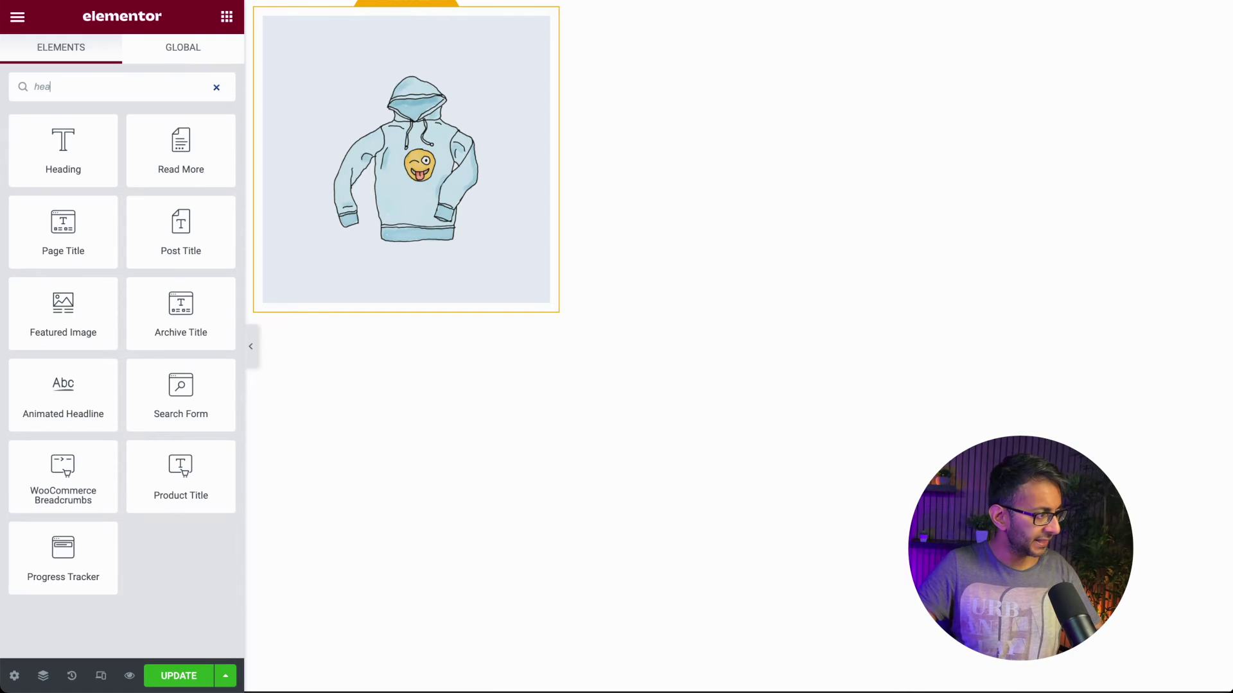
drag(63, 146, 394, 299)
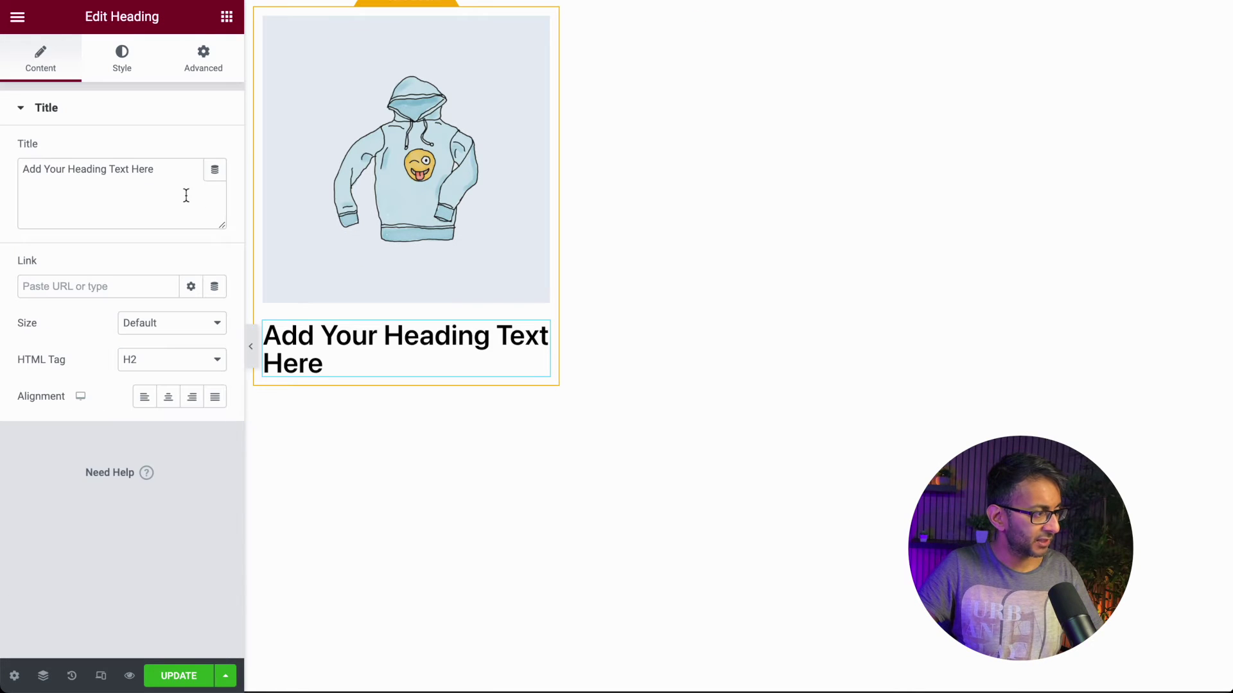
drag(193, 170, 2, 159)
key(BackSpace)
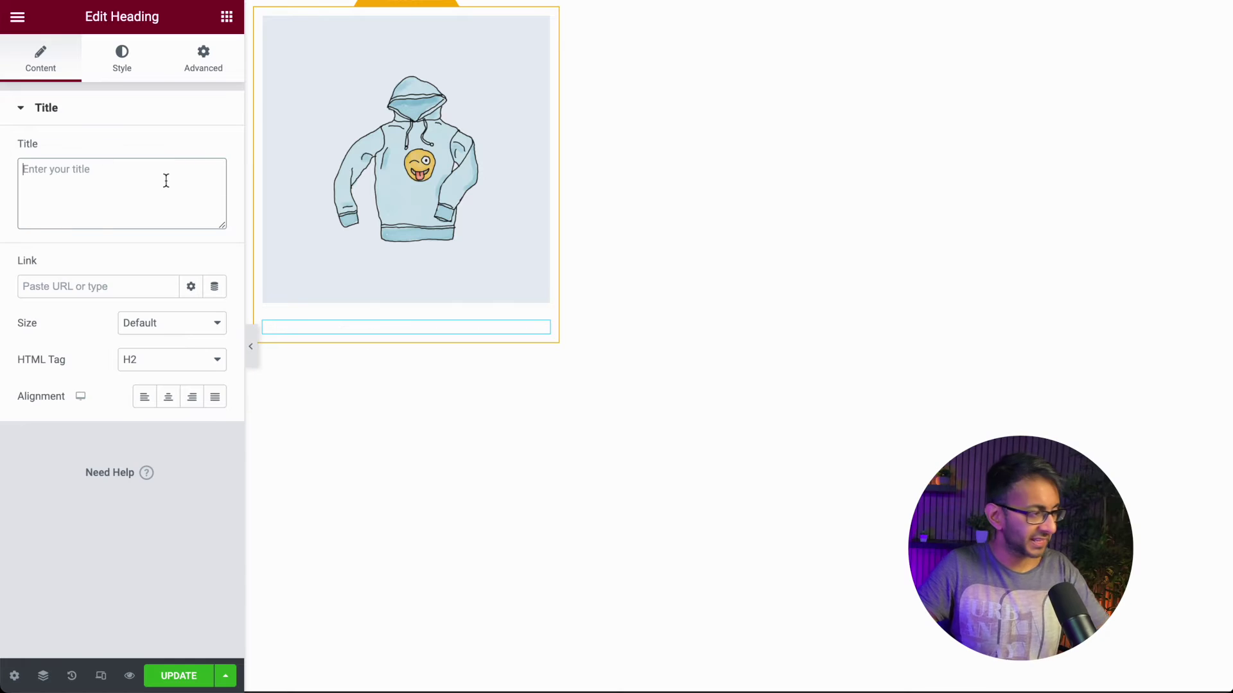
click(191, 121)
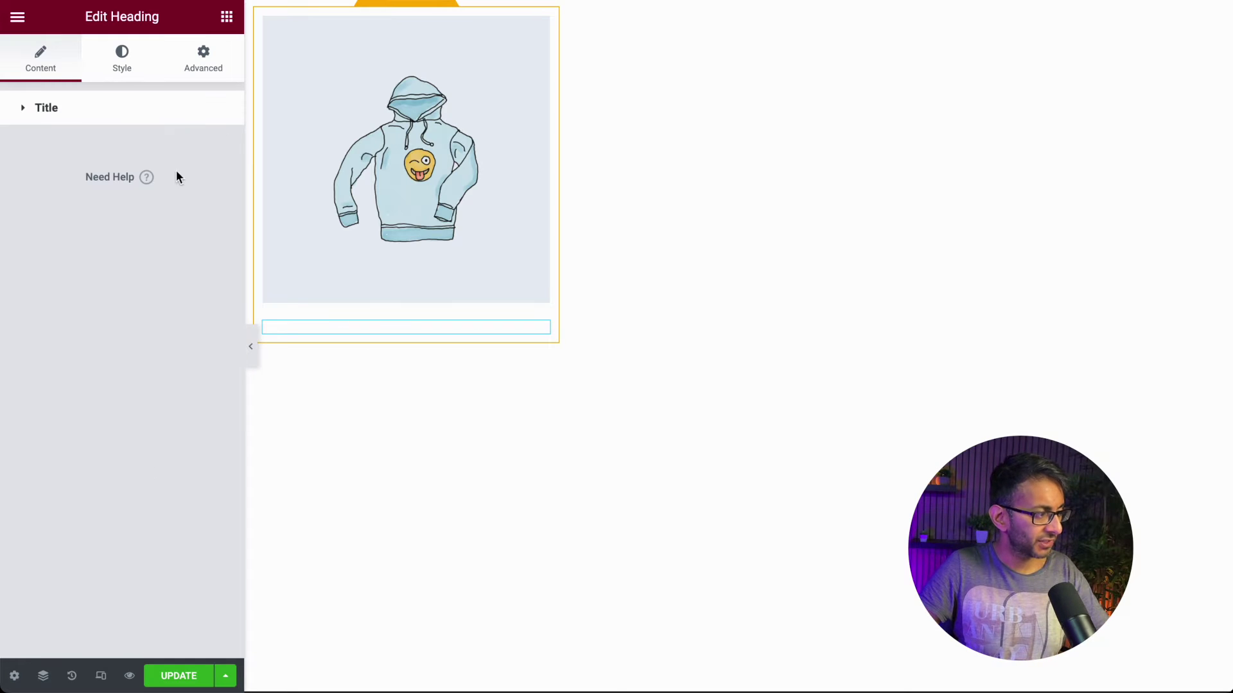
click(140, 122)
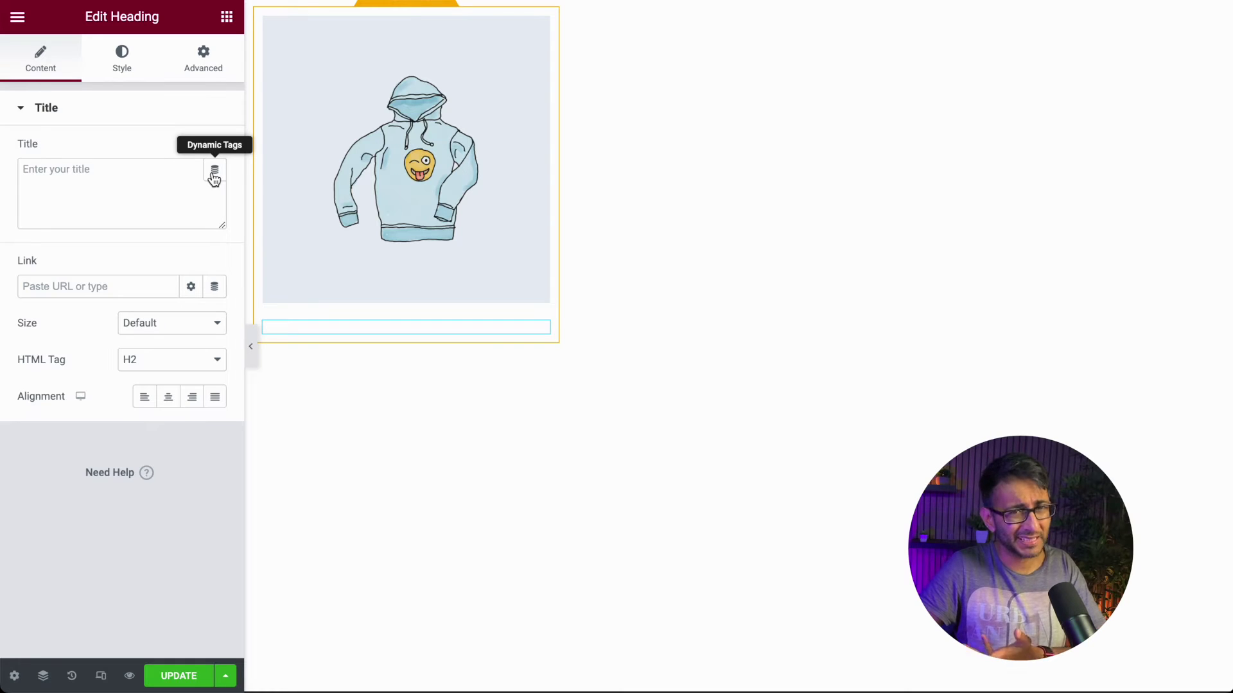
click(215, 172)
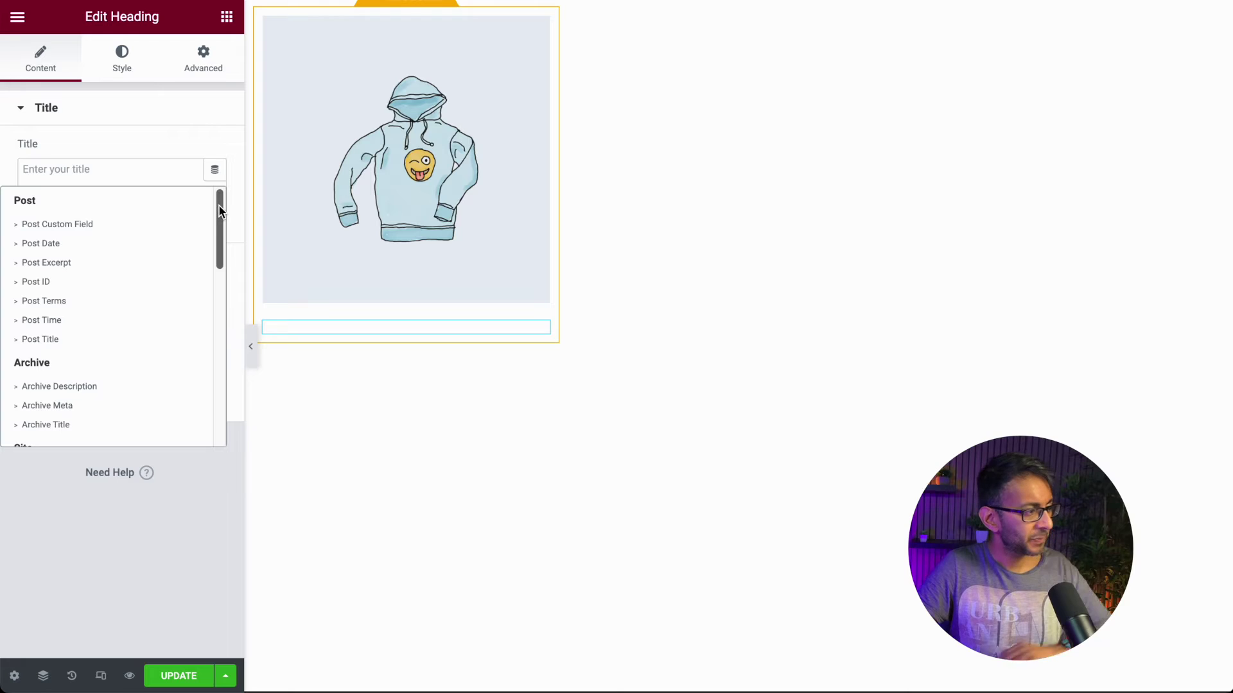
drag(220, 212, 221, 388)
click(70, 432)
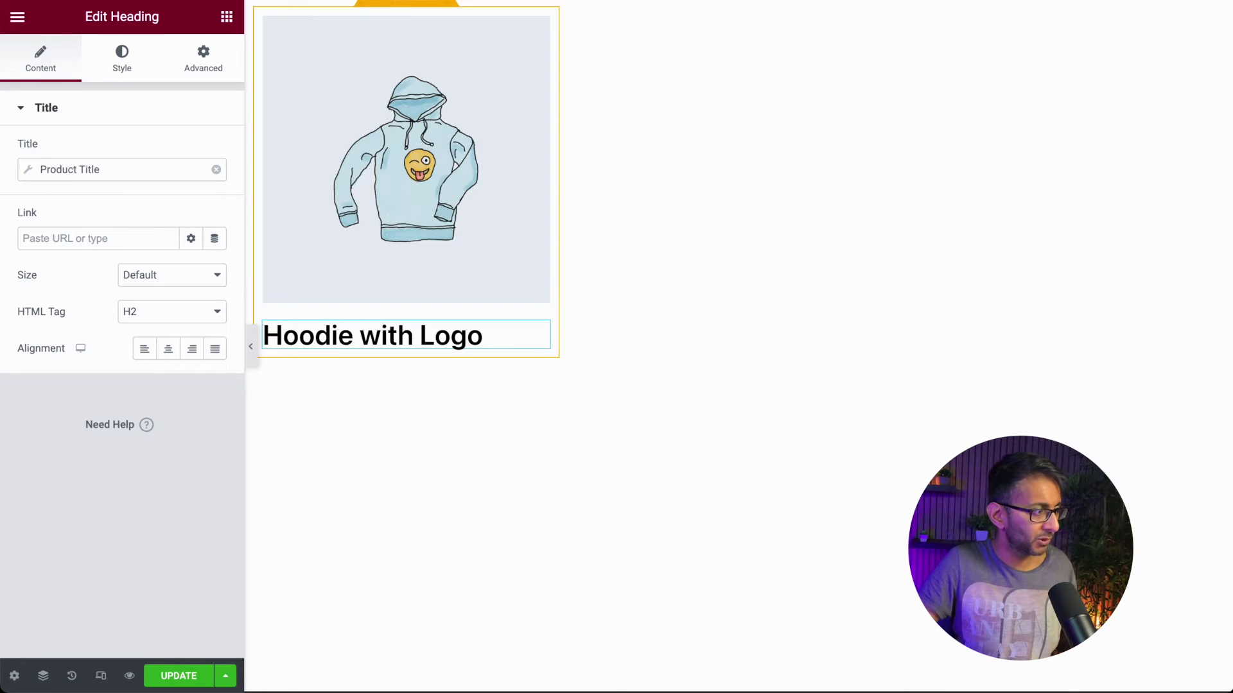
Style the heading at 1.4 rem, weight 400 (Normal), and centre it
click(120, 64)
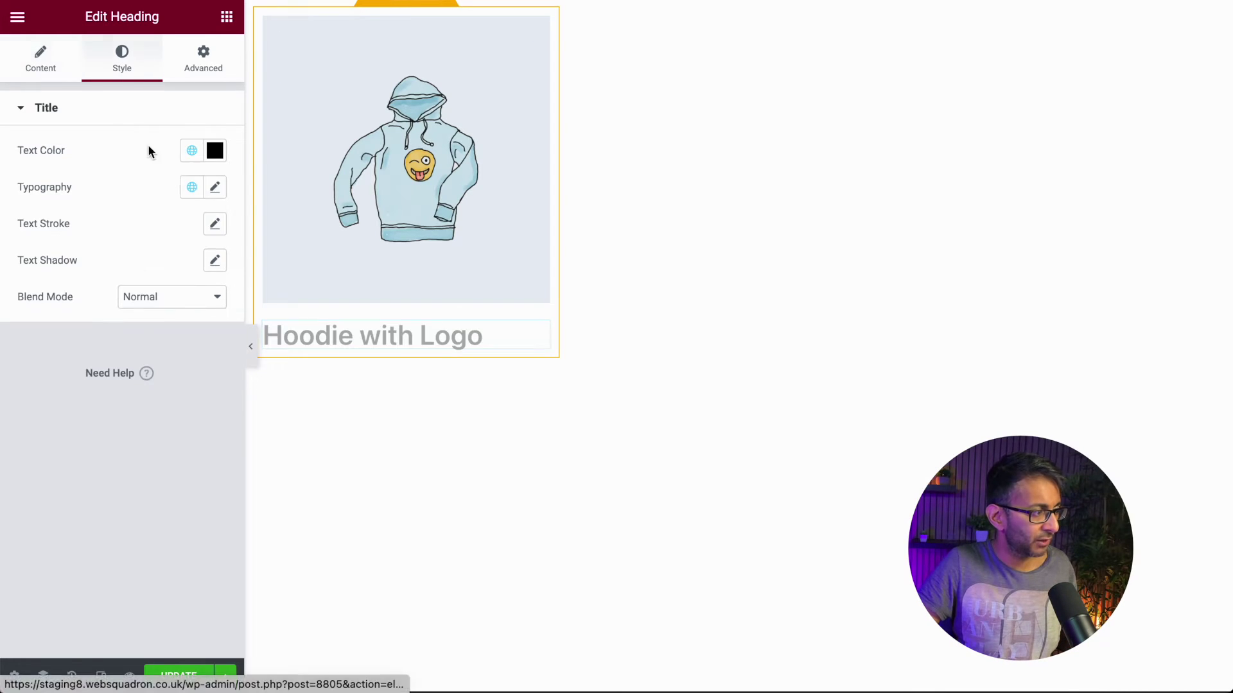
click(215, 187)
click(182, 327)
text(1.4)
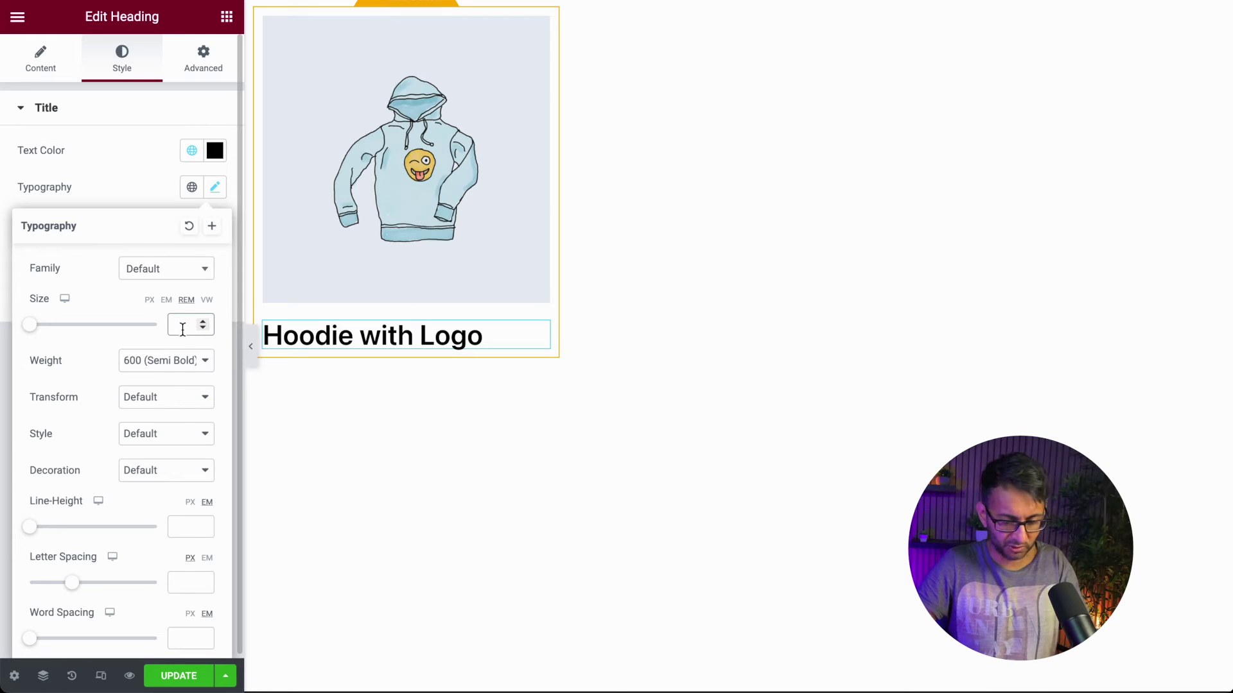
click(183, 361)
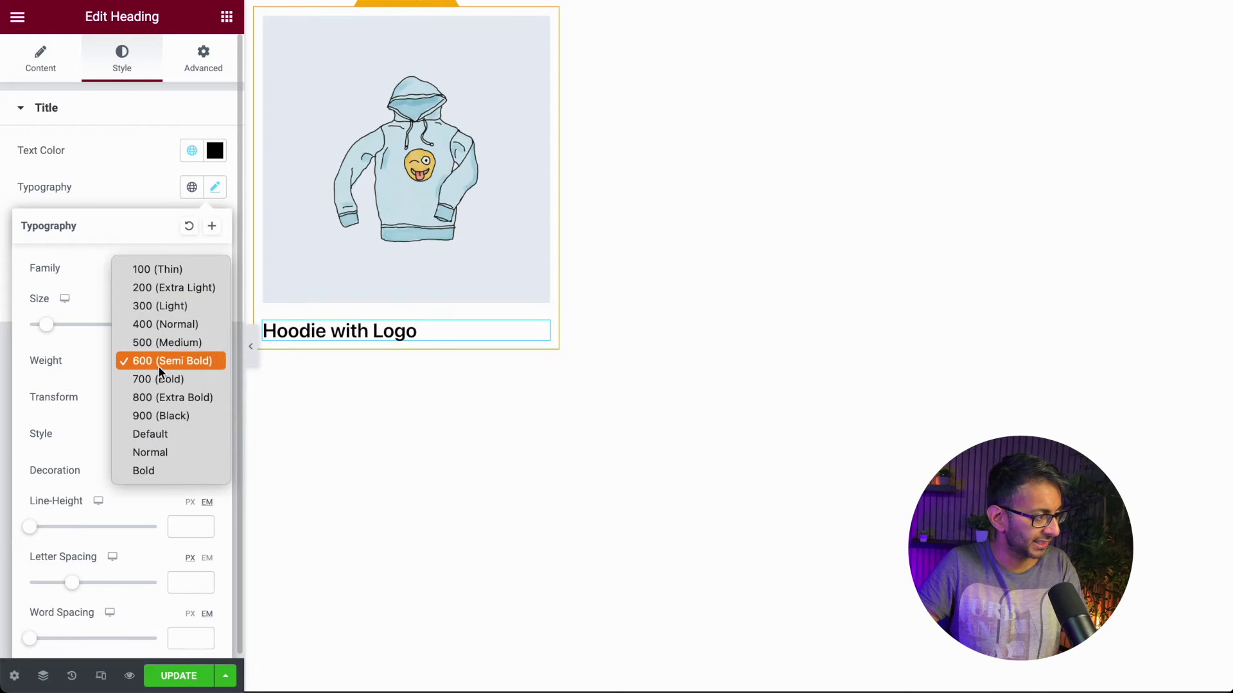
click(172, 326)
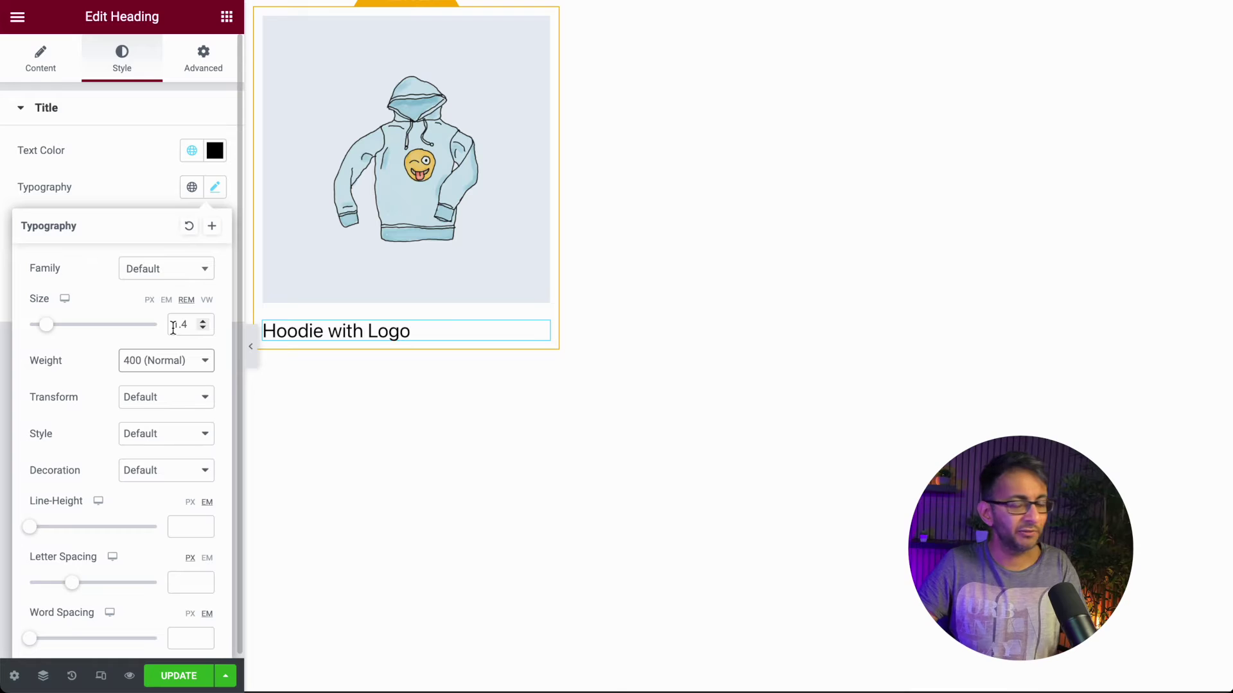
click(50, 75)
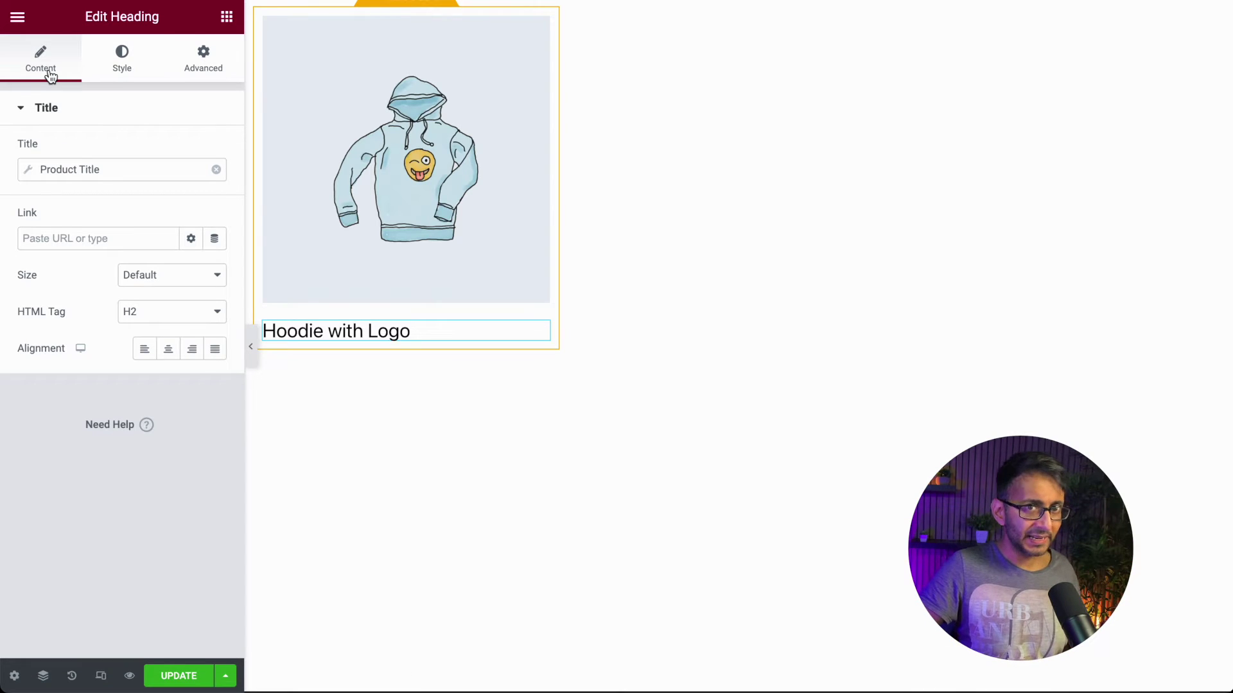
click(166, 351)
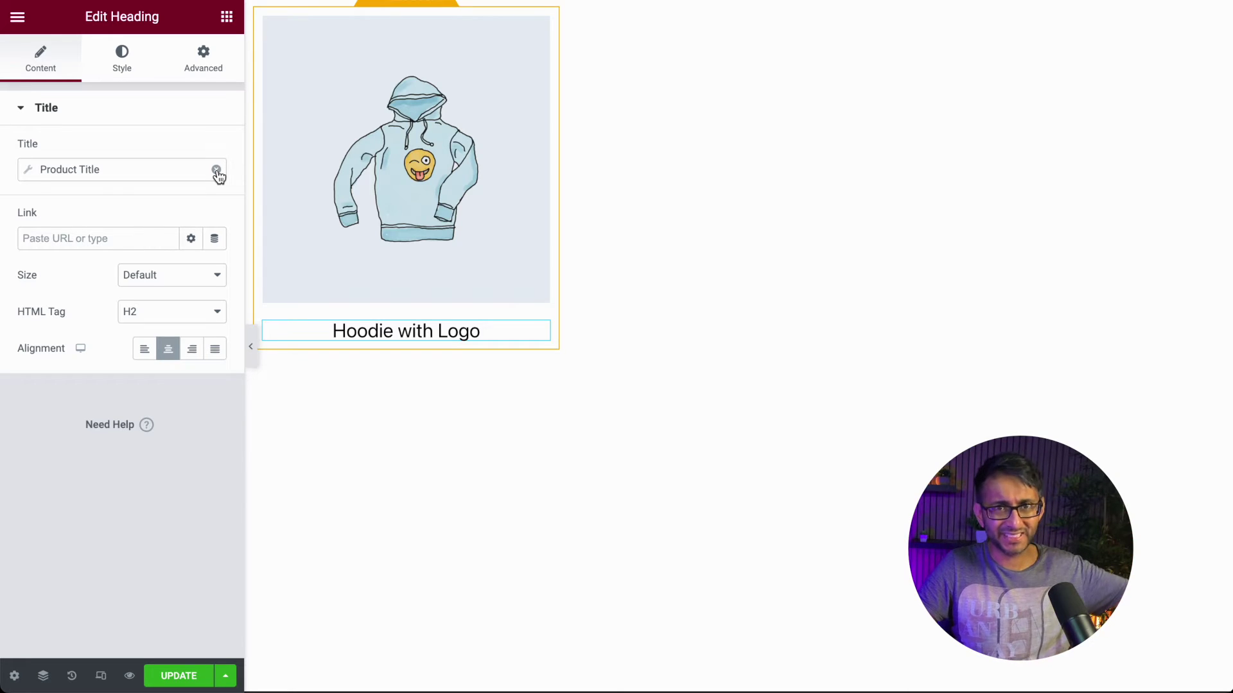
Inspect the Product Title dynamic tag settings, leaving them unchanged
click(30, 174)
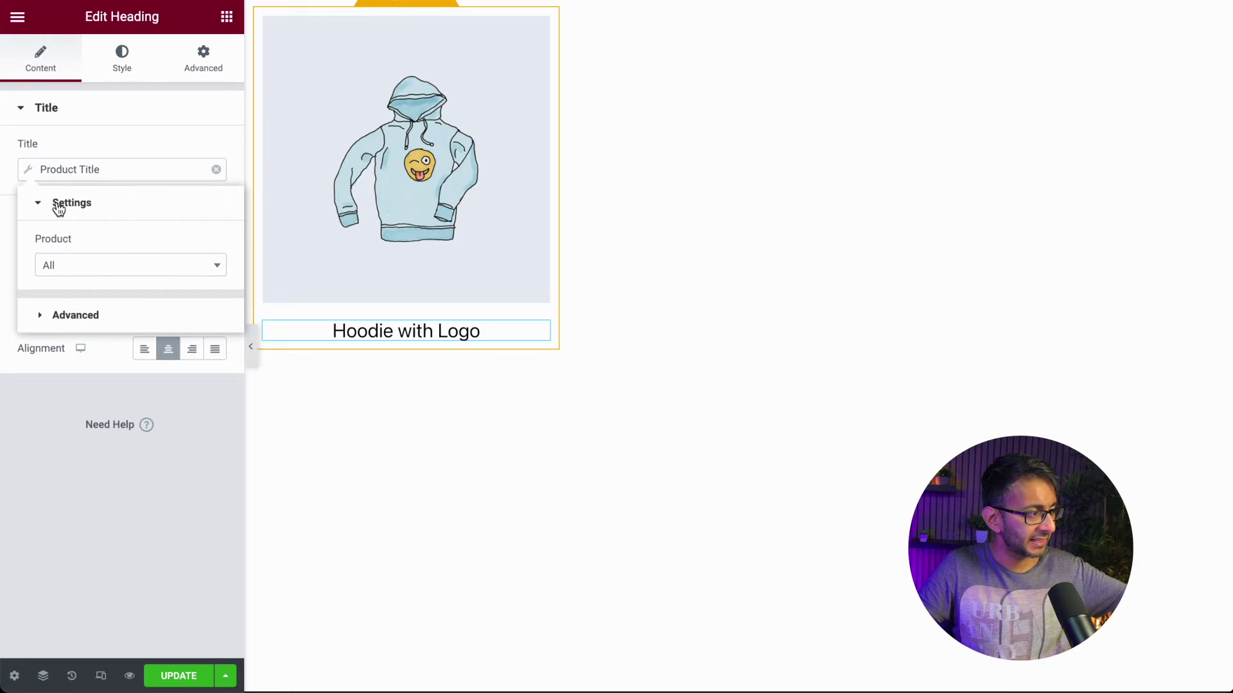
click(105, 265)
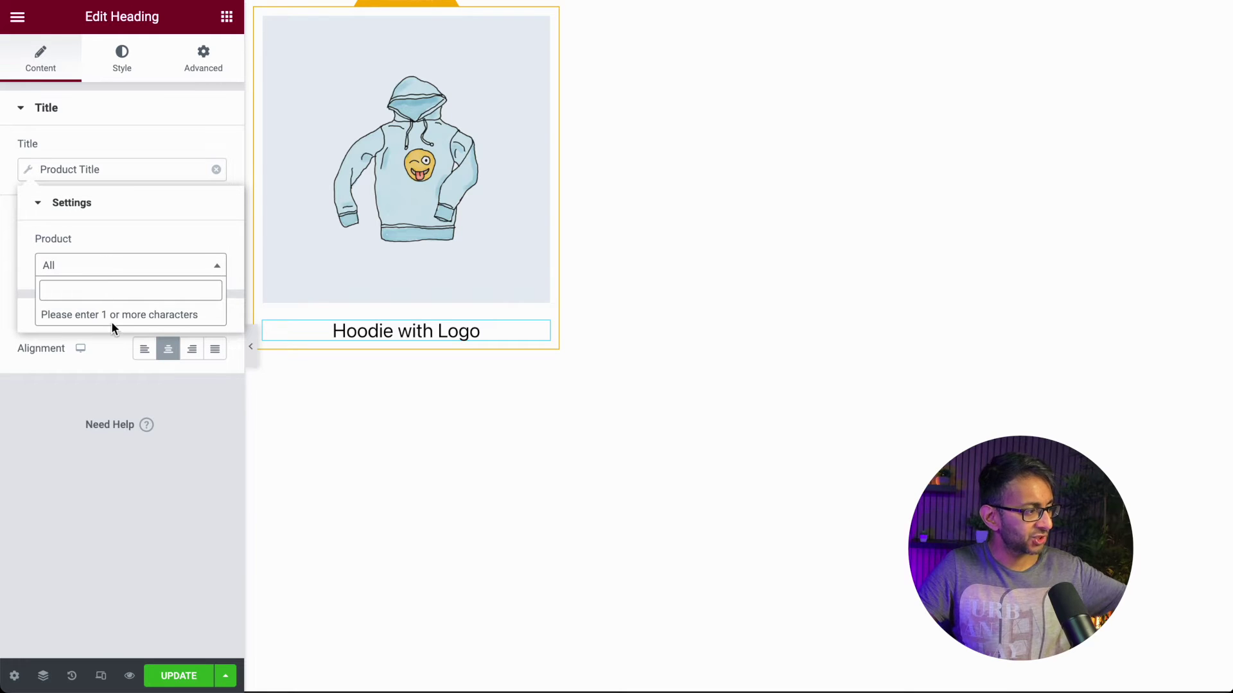
click(115, 127)
click(20, 115)
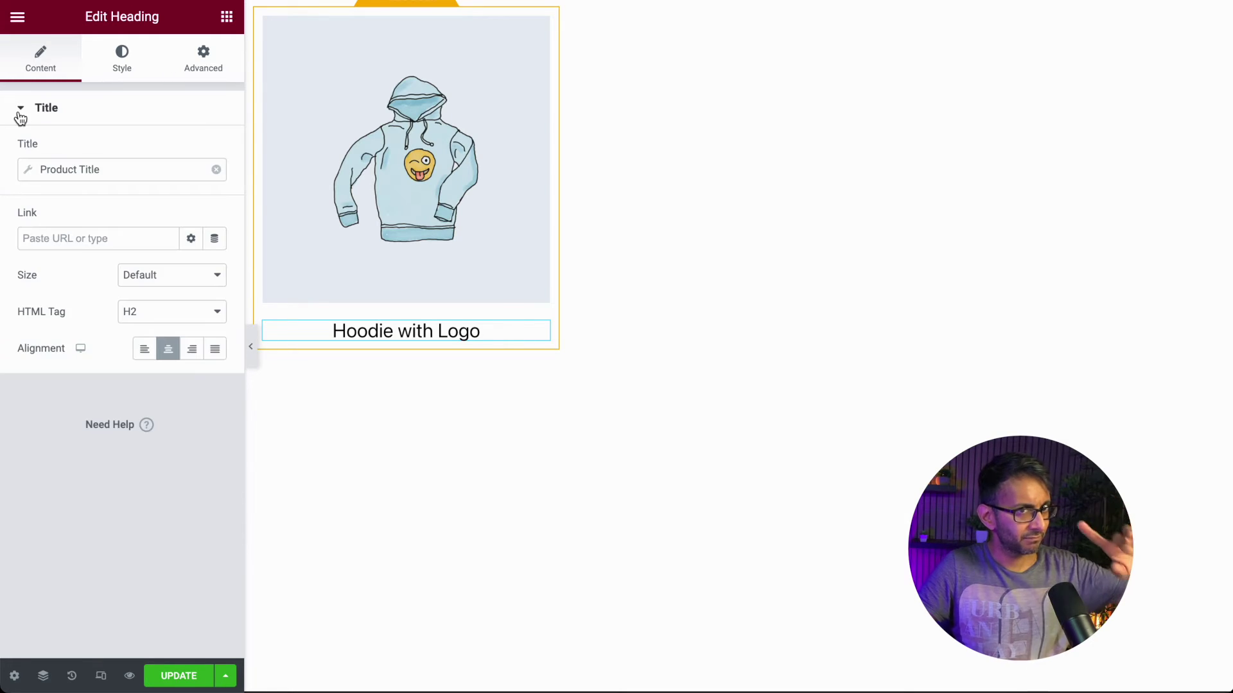
click(28, 169)
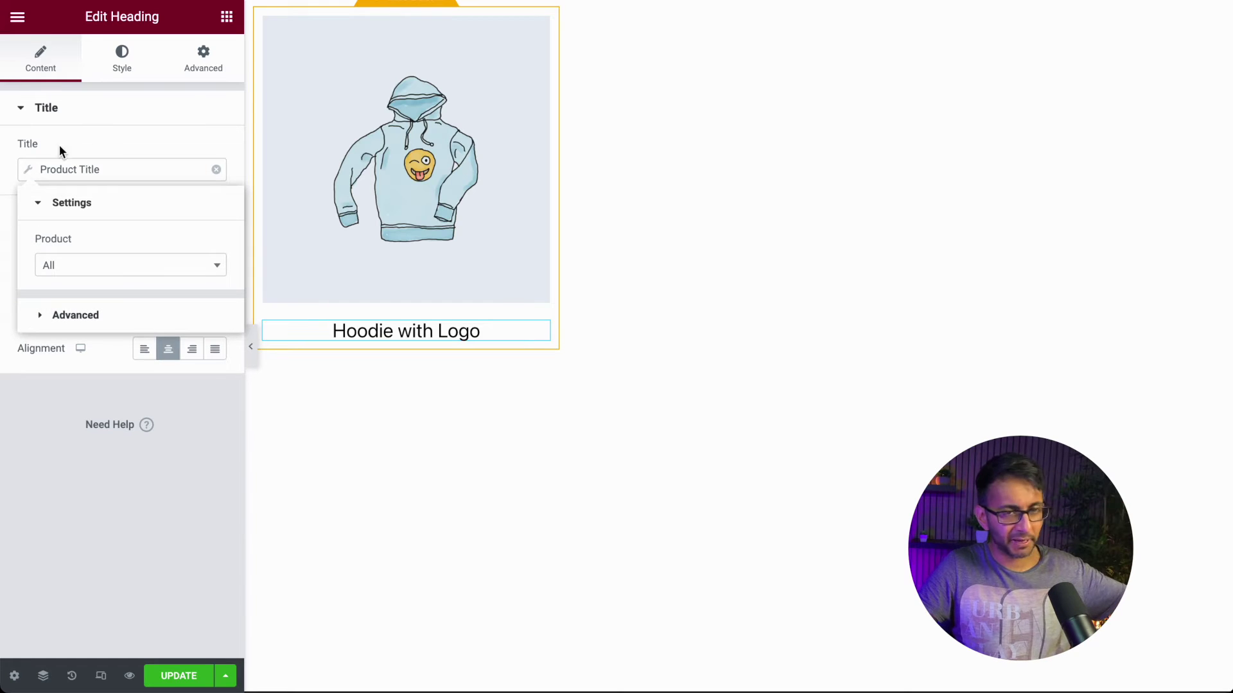
click(97, 126)
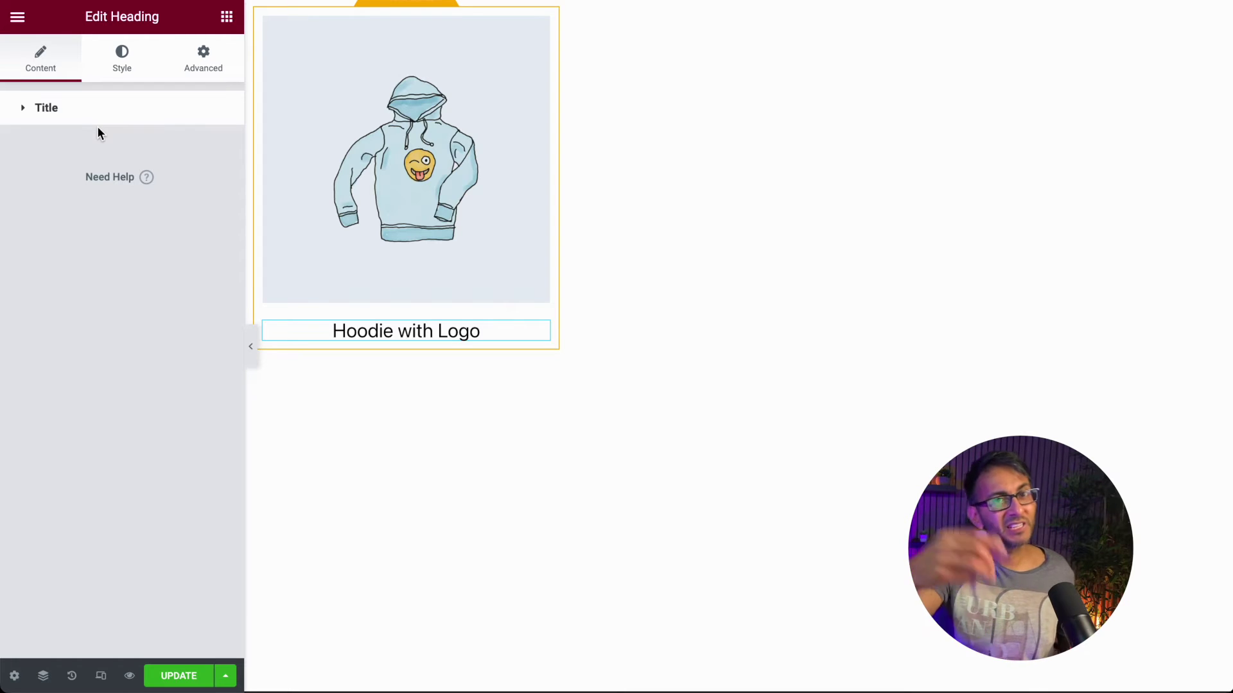
click(226, 16)
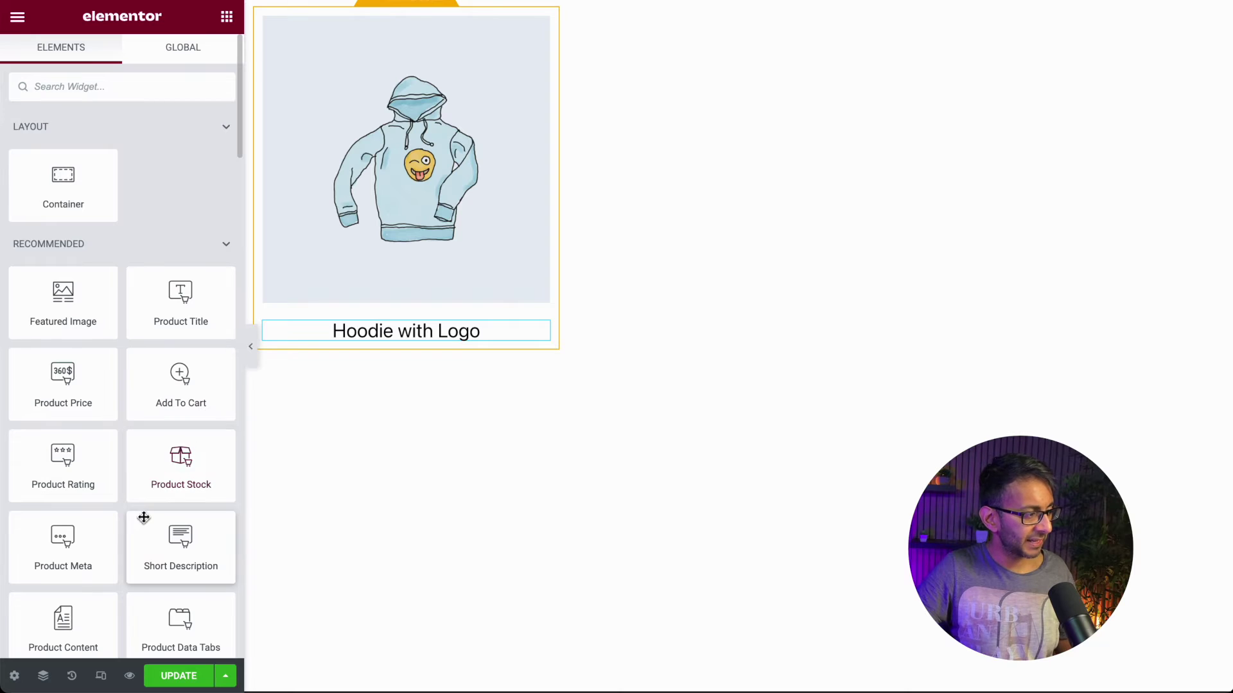
Add a centre-aligned Product Price widget ($45.00) between the hoodie image and the Hoodie with Logo title
scroll(97, 483, down, 1)
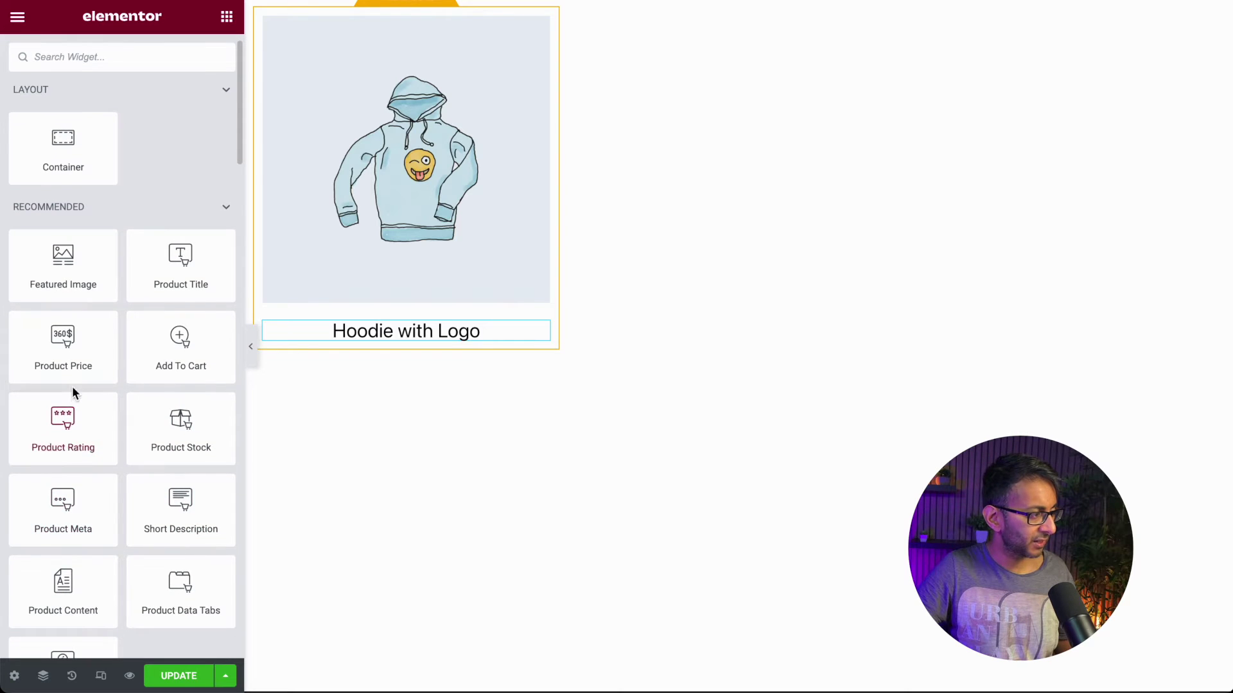
drag(68, 369, 398, 339)
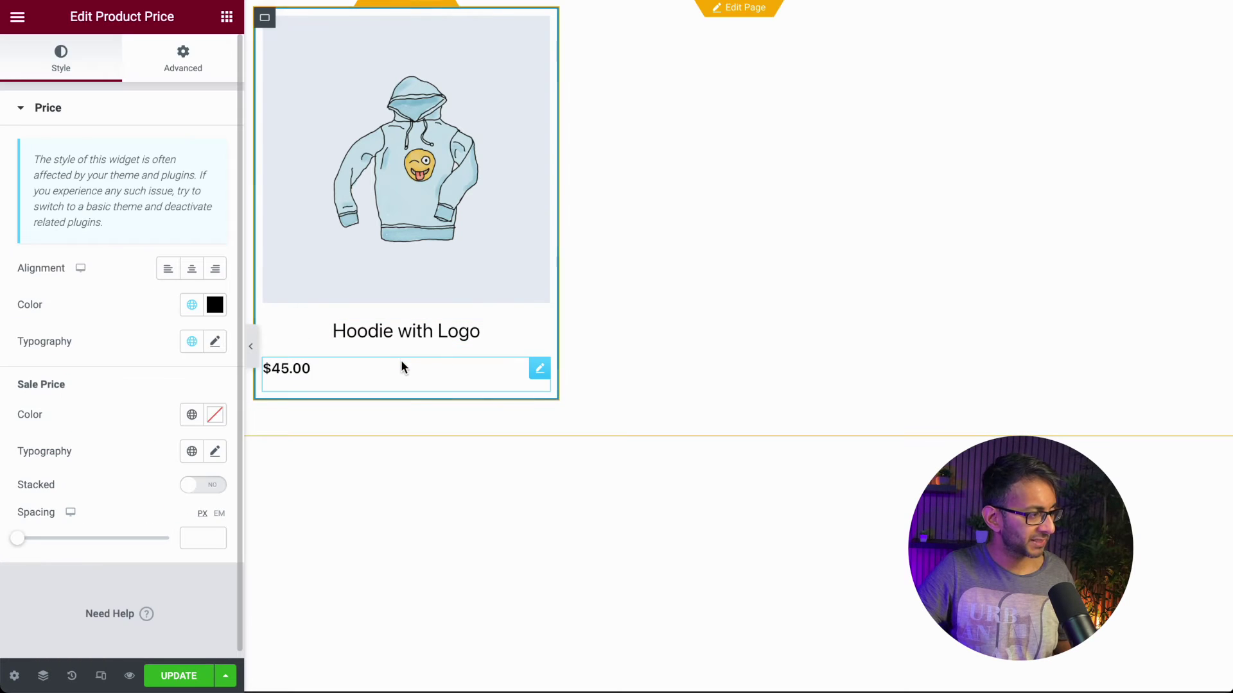
click(190, 270)
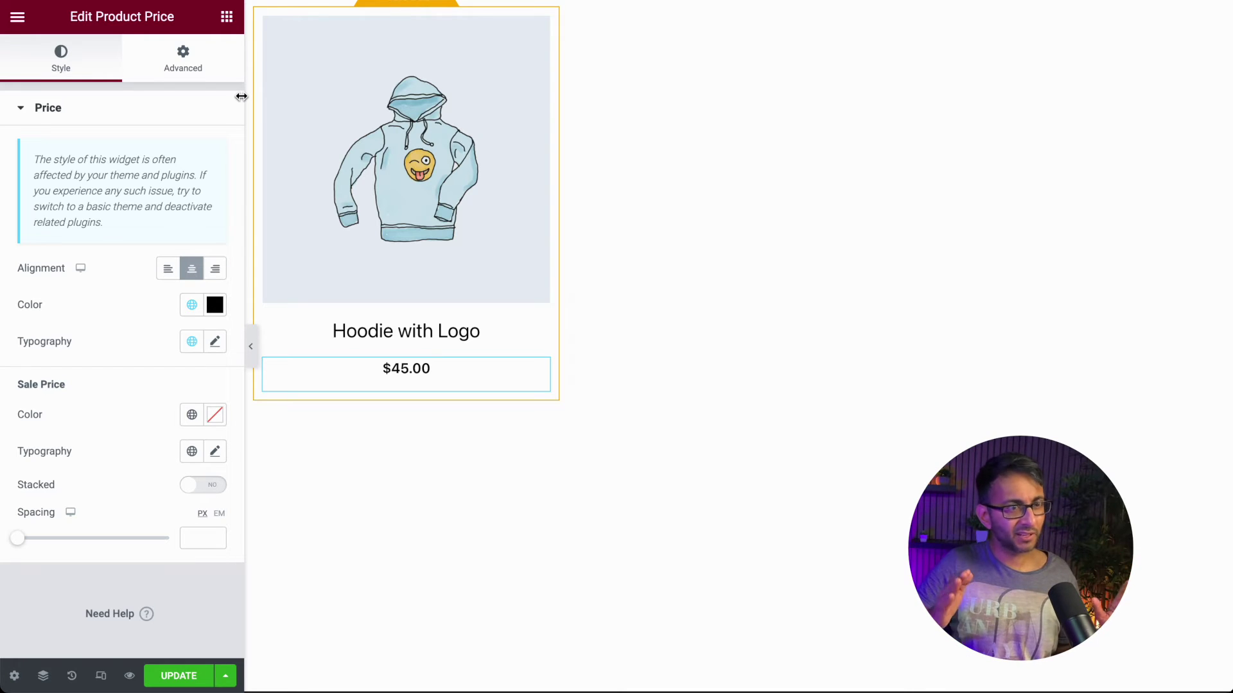
drag(540, 367, 579, 44)
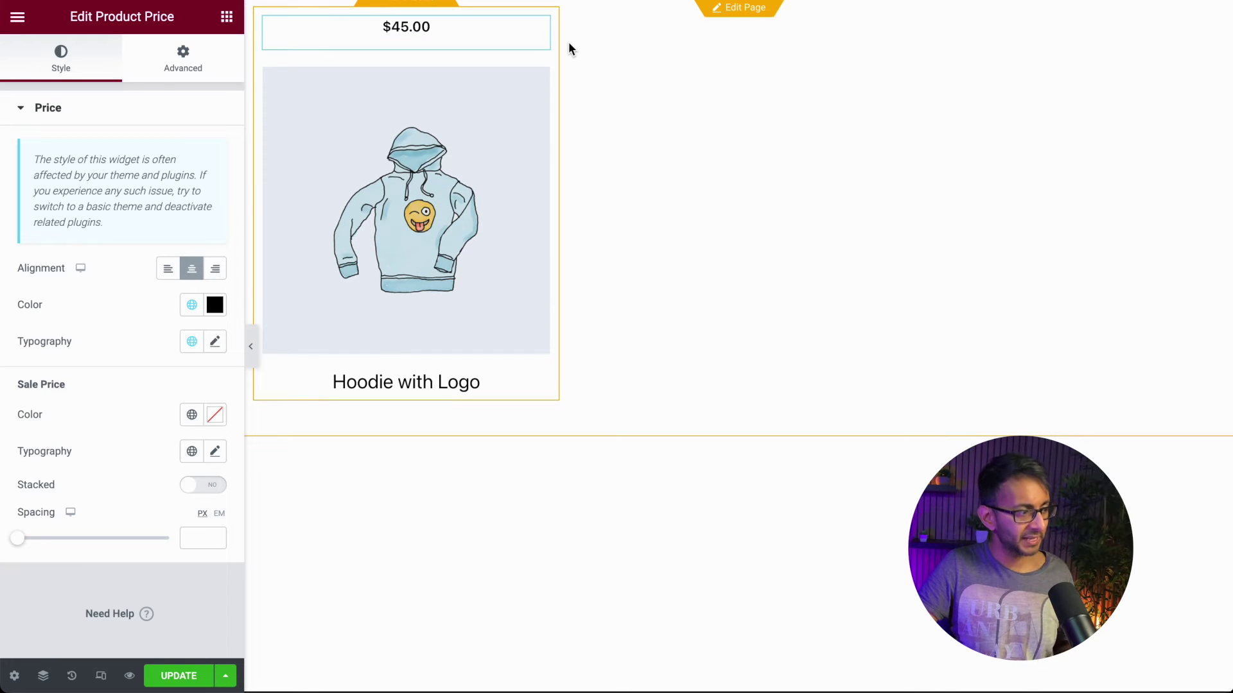
key(ctrl+z)
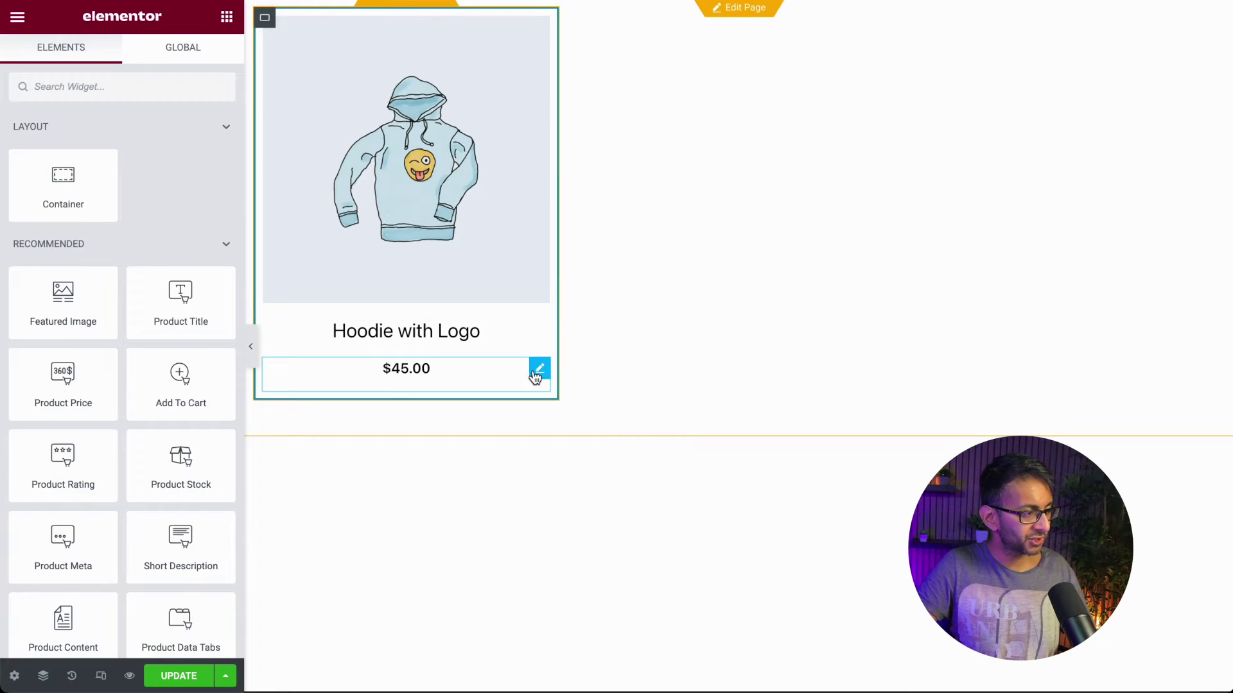
drag(540, 370, 512, 317)
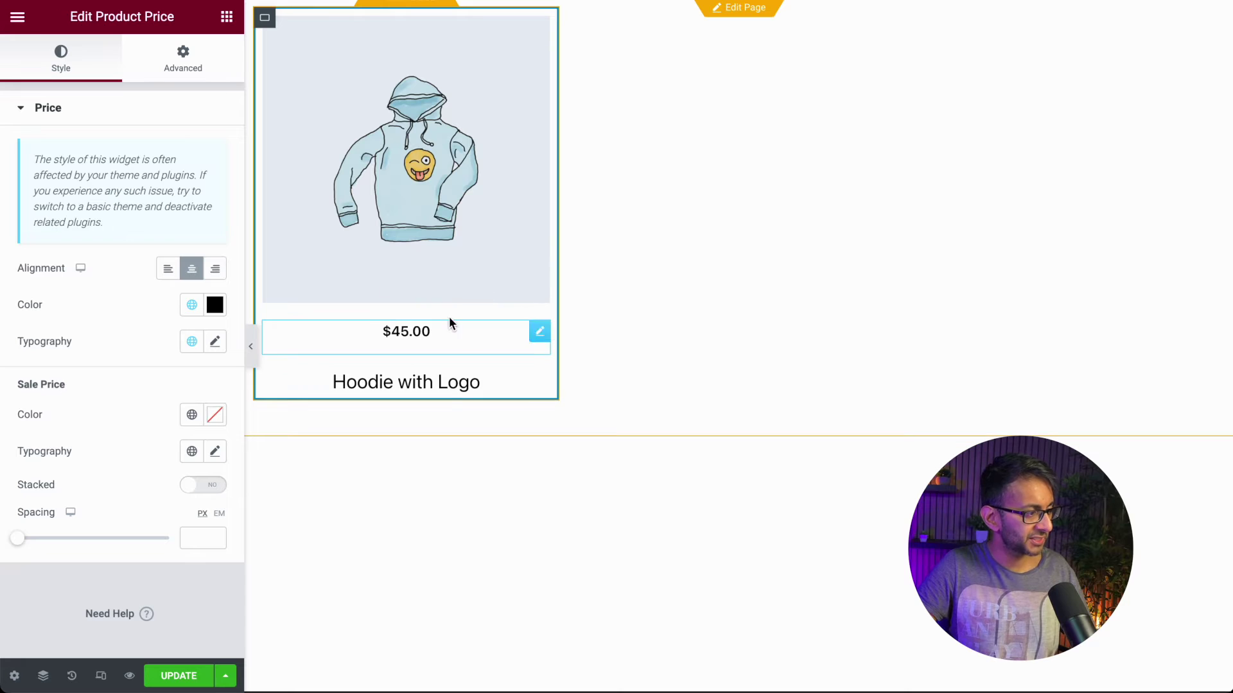
Set the price font size to 4 REM and give it a -109 px top margin over the image
click(215, 341)
text(4)
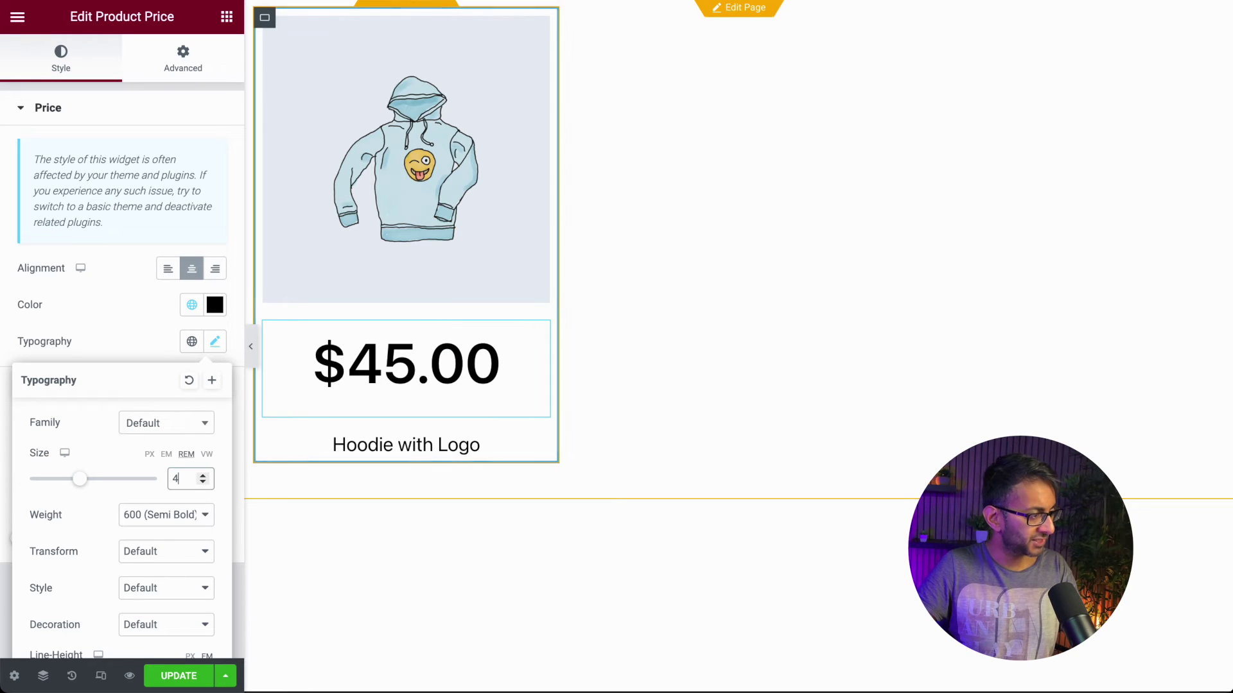
click(183, 58)
drag(50, 174, 52, 175)
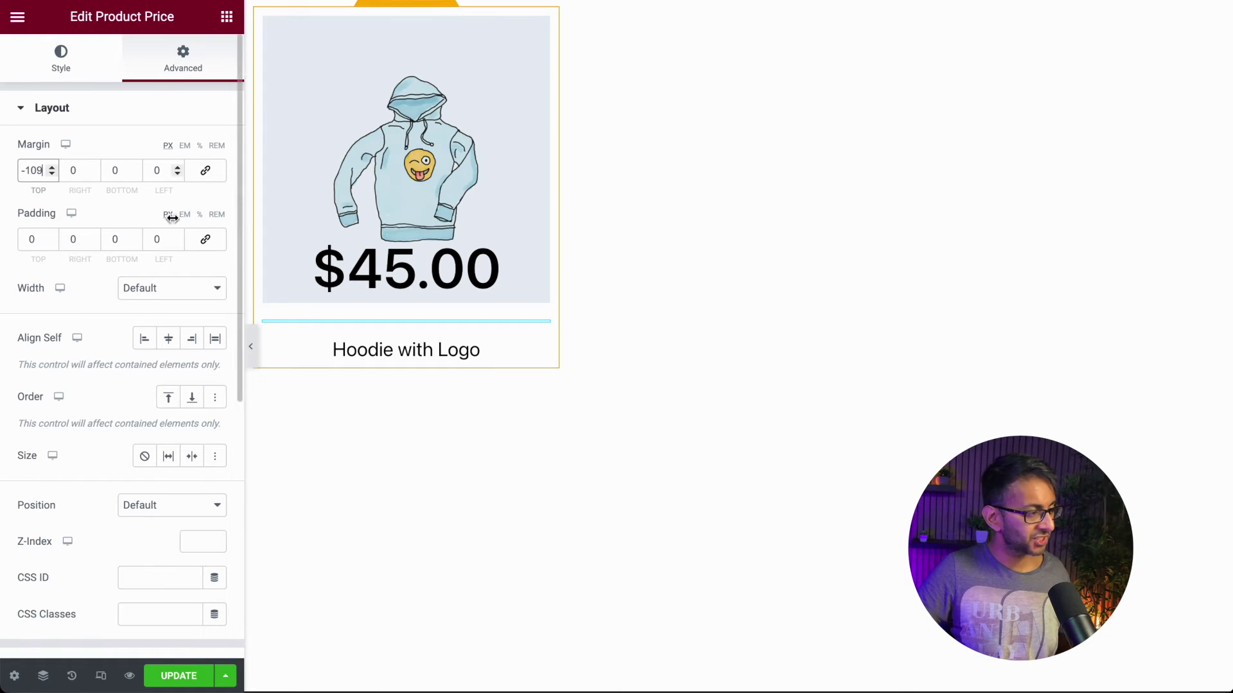
click(226, 16)
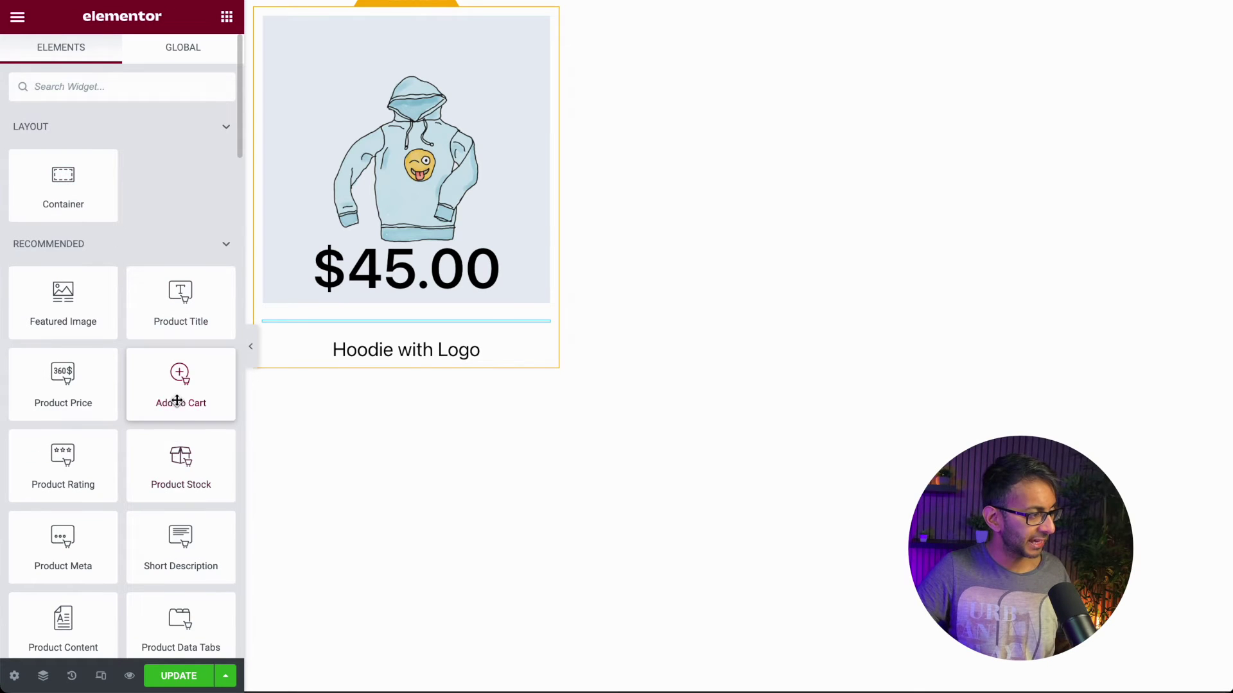
Add an Add To Cart widget with a quantity box below the title and review its Button and Layout options
drag(174, 401, 446, 356)
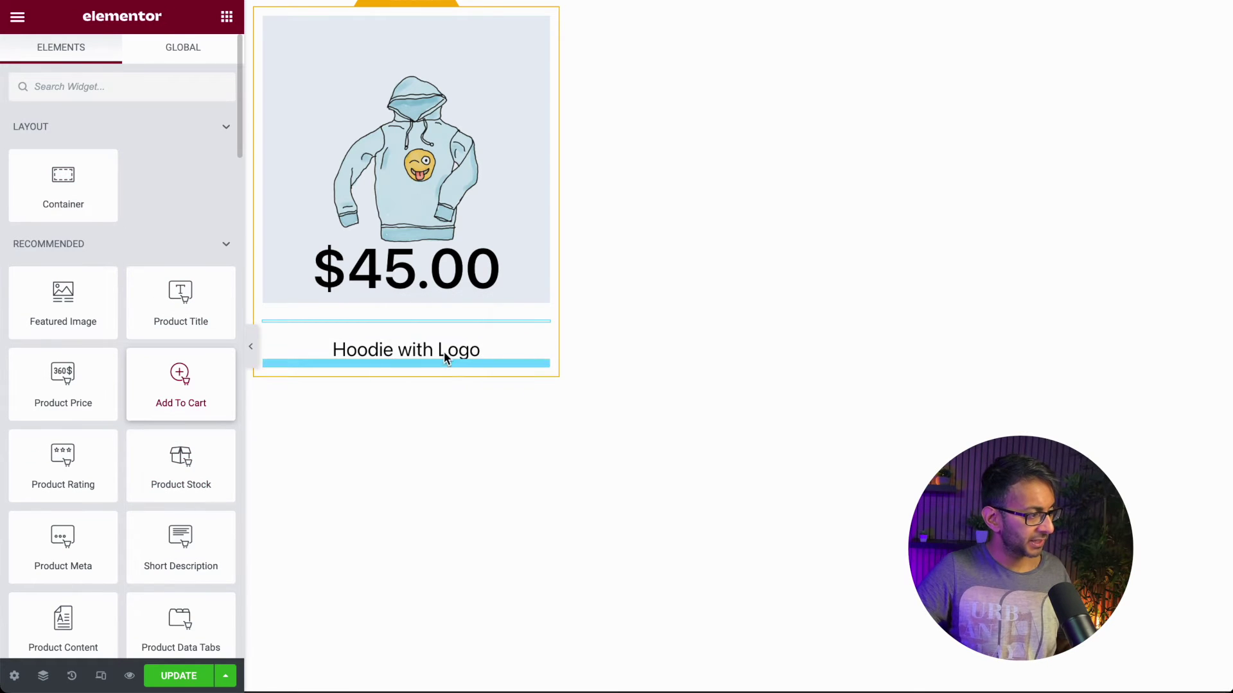
click(112, 202)
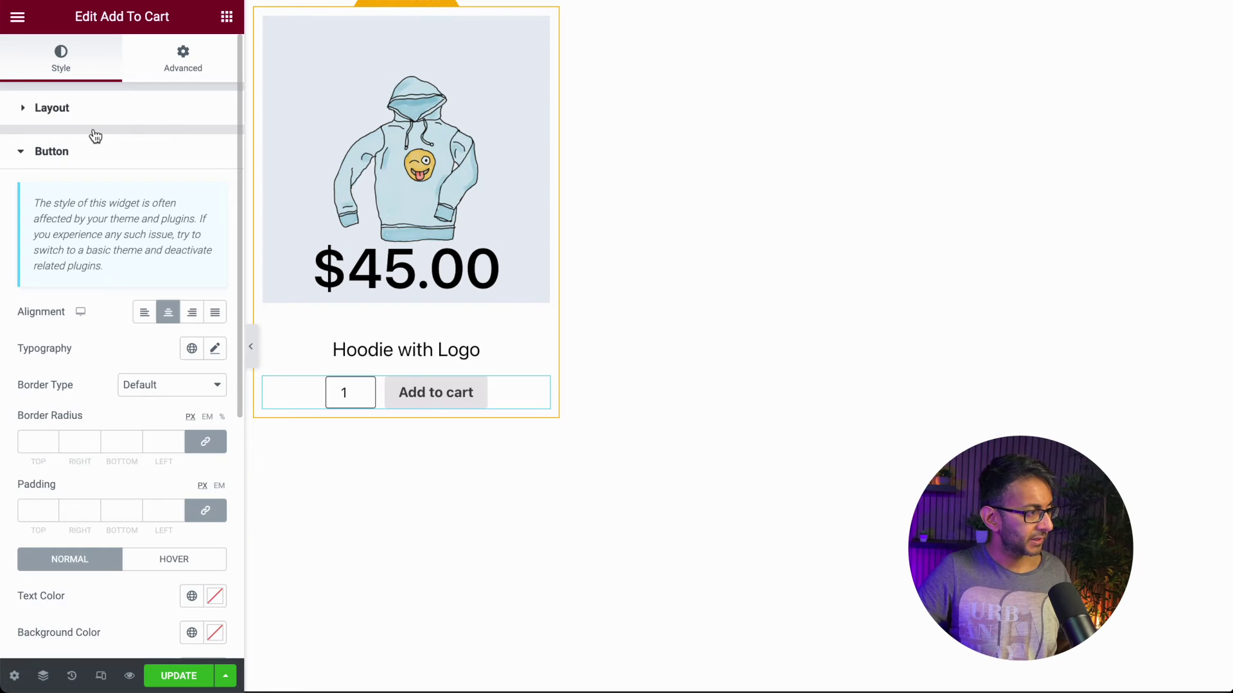
click(79, 114)
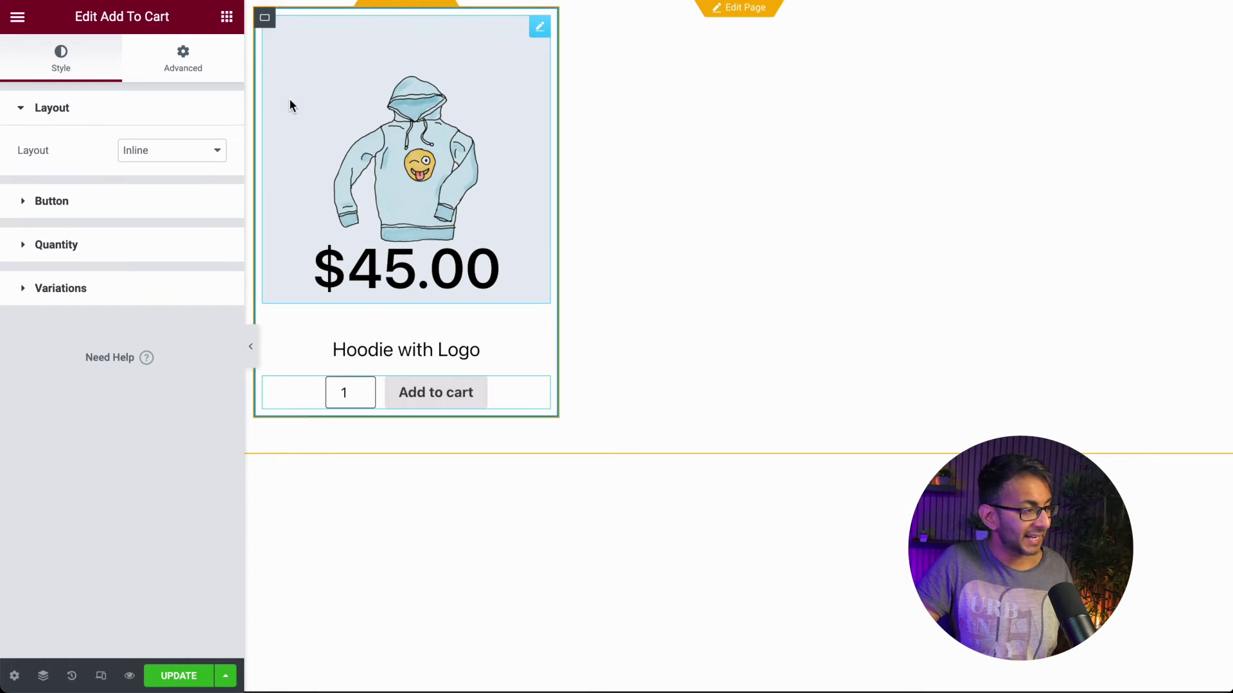
click(226, 18)
Add a centre-aligned 'Click here' Button widget below the Add to cart row
text(button)
drag(63, 147, 432, 411)
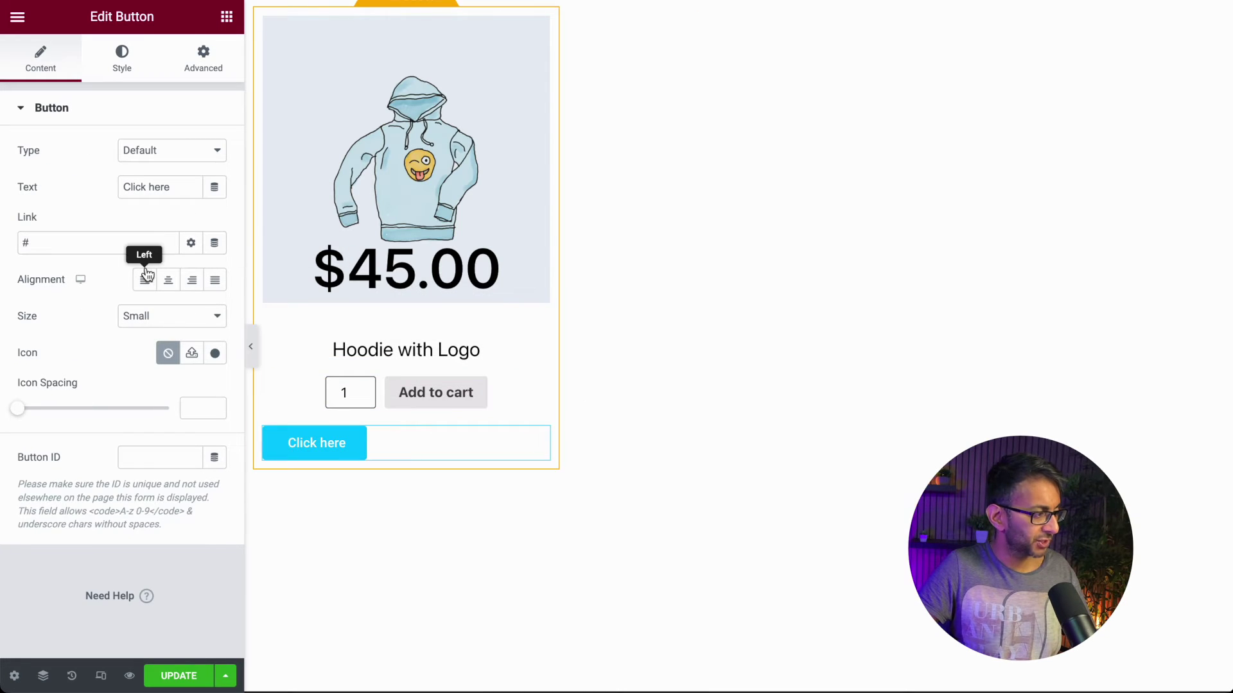
click(168, 289)
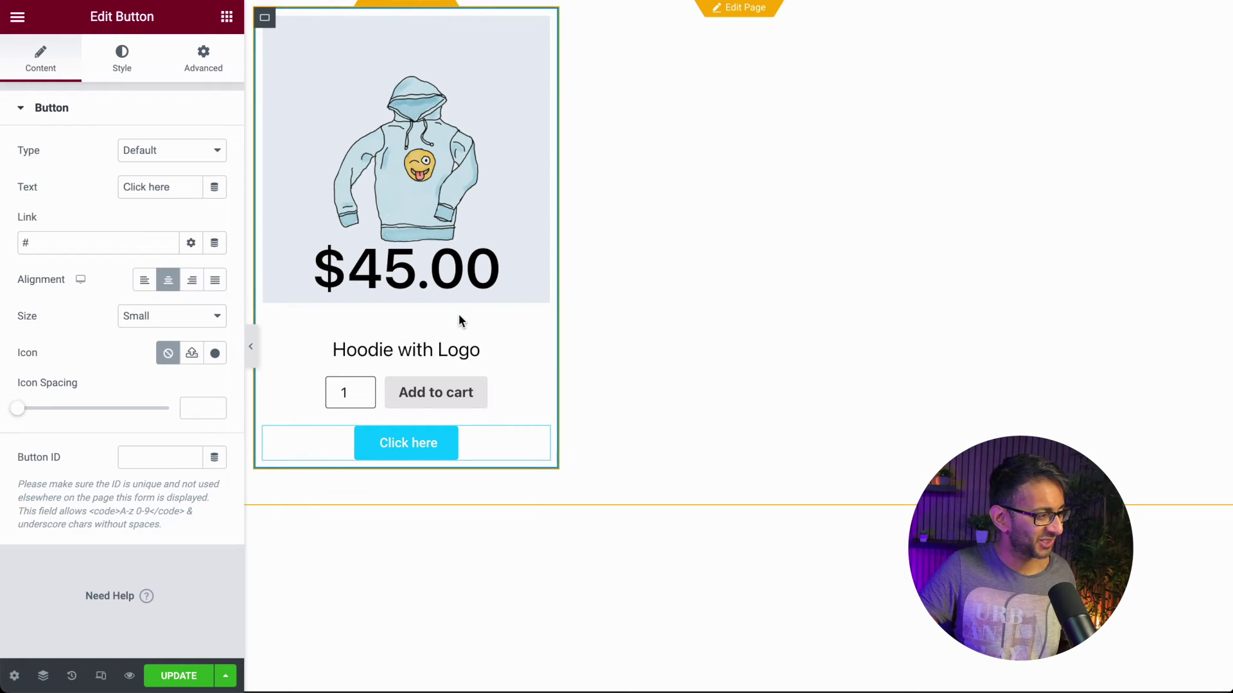
Link the button to the dynamic Post URL tag and save the item template
click(266, 19)
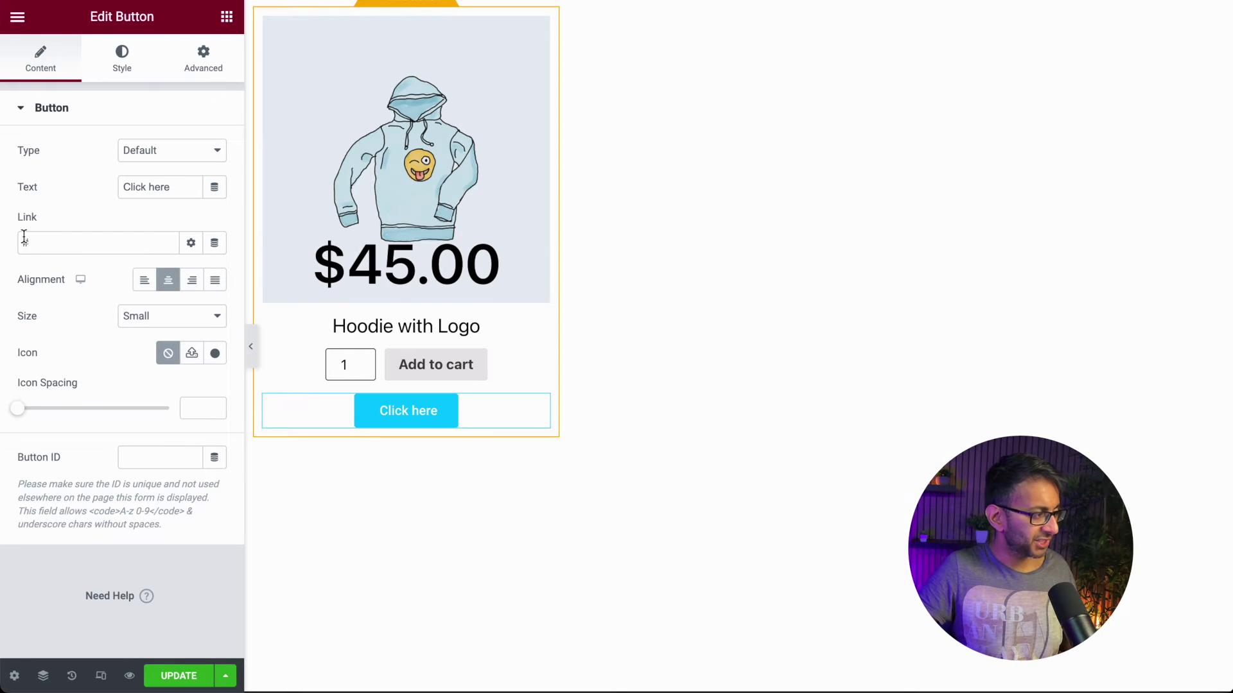
click(213, 245)
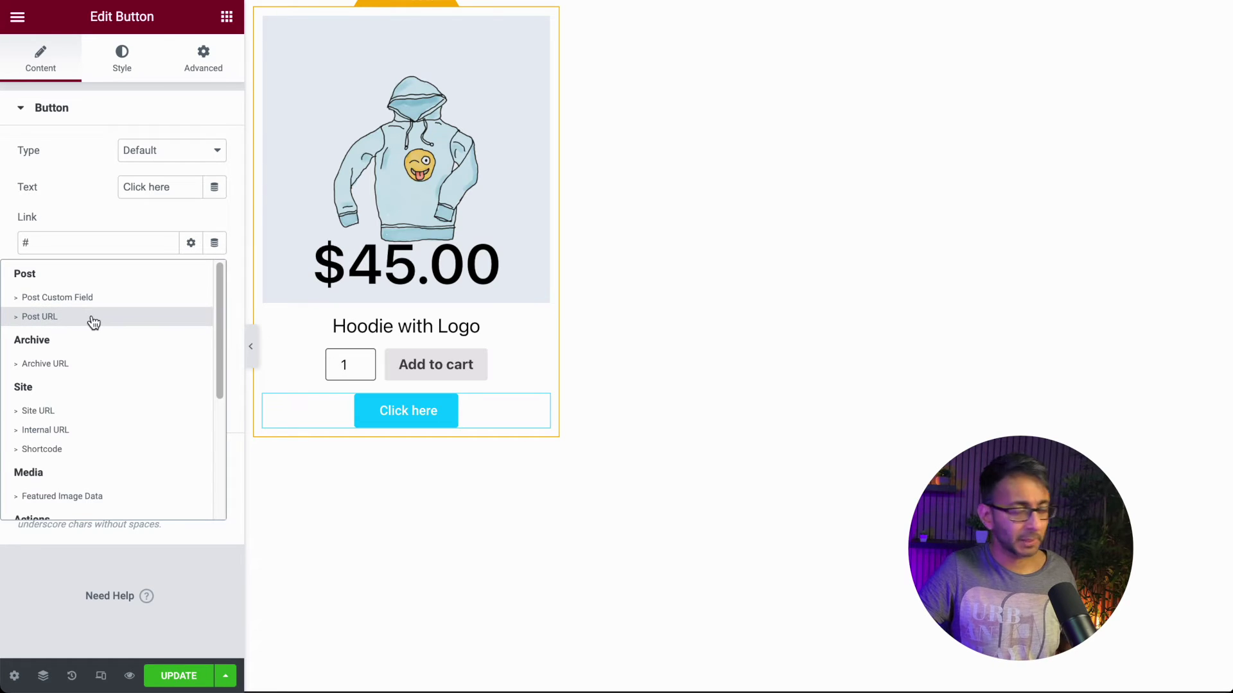
drag(218, 300, 221, 445)
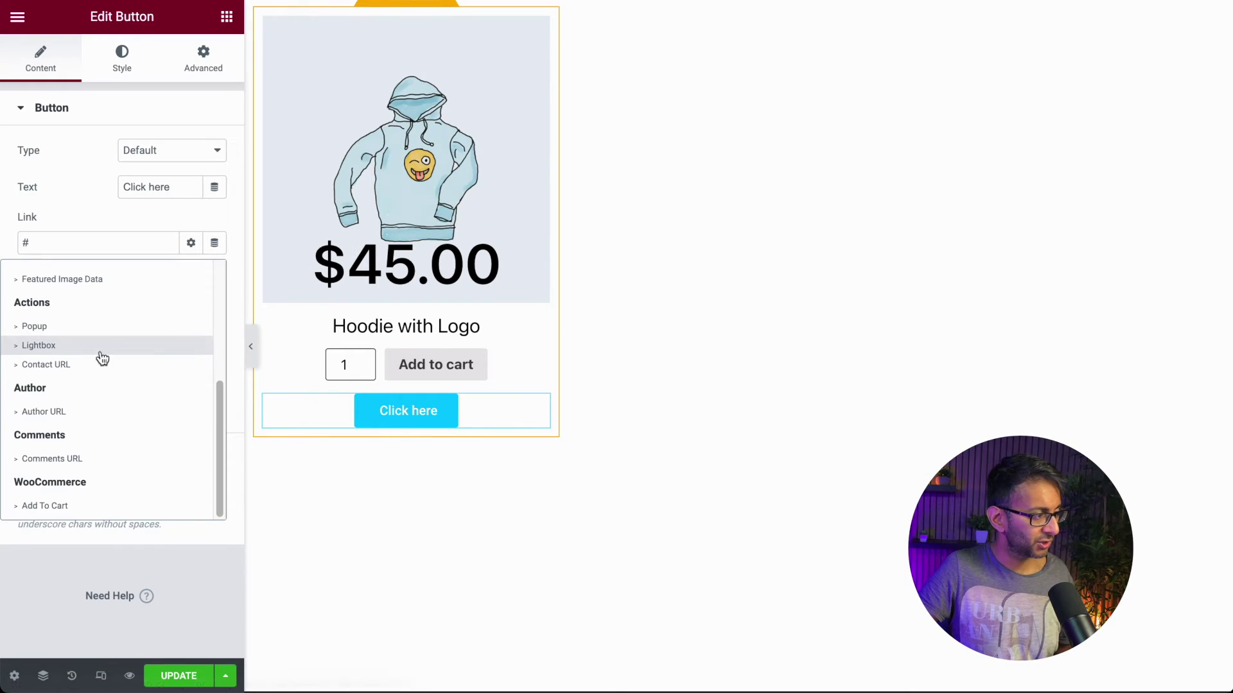
drag(213, 421, 226, 279)
click(132, 317)
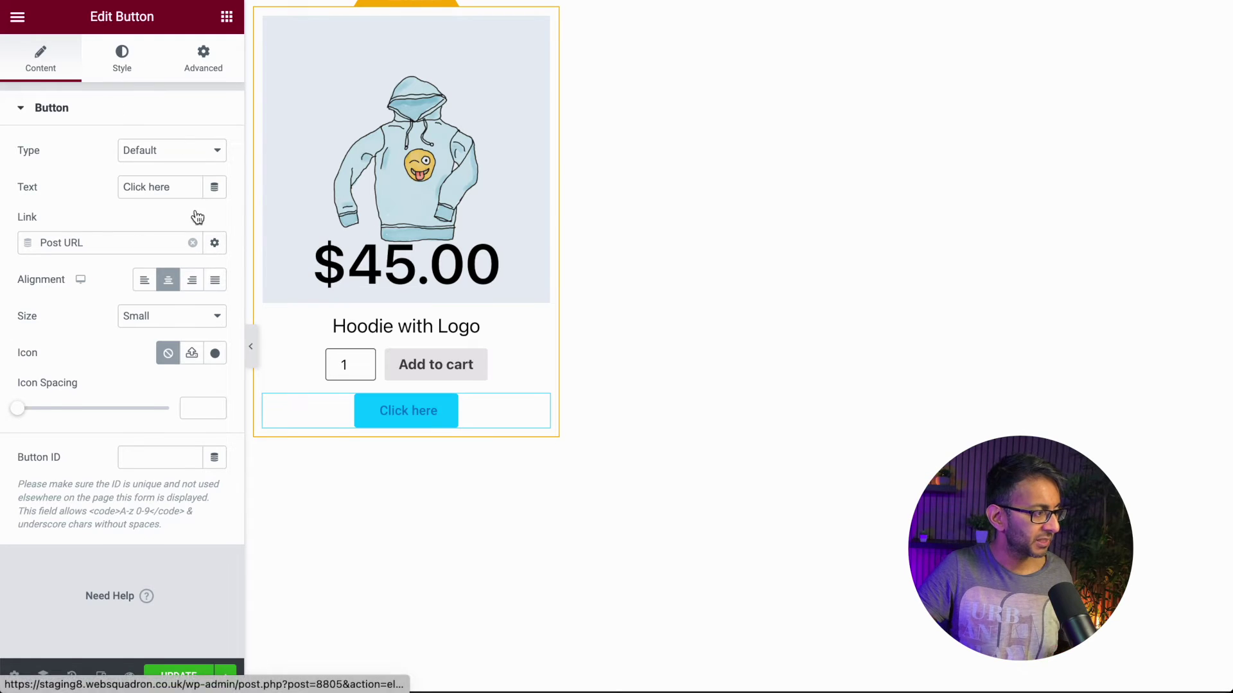
key(Escape)
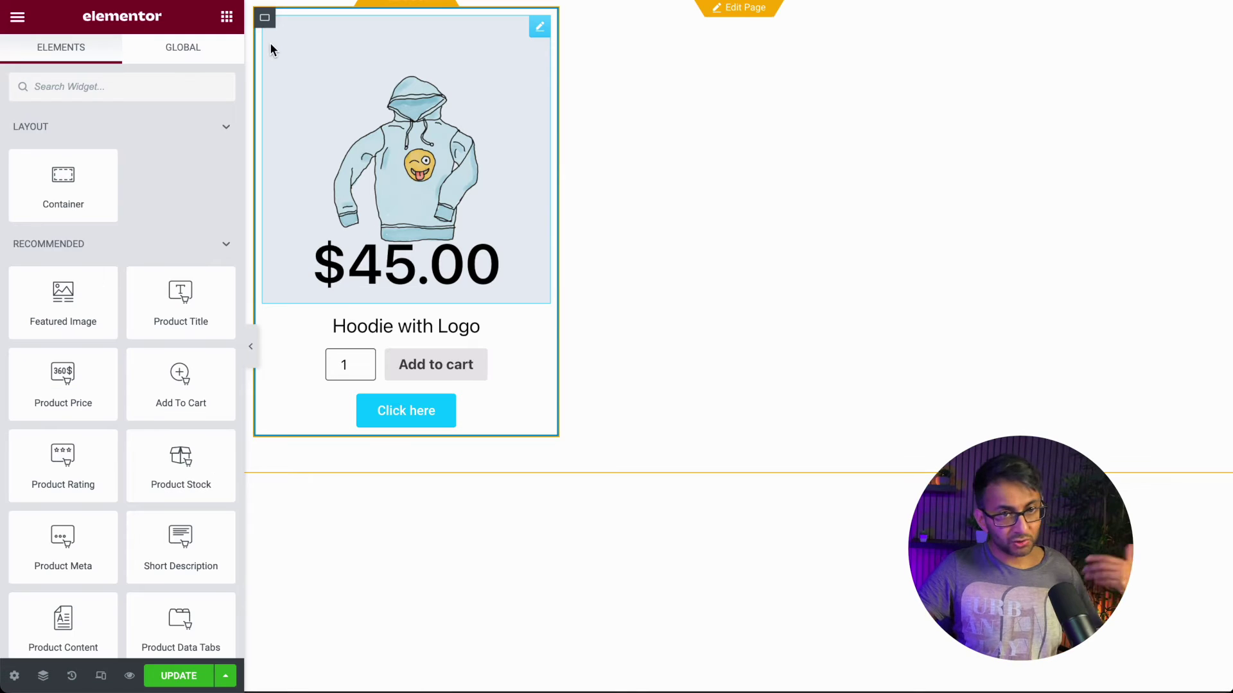
click(171, 671)
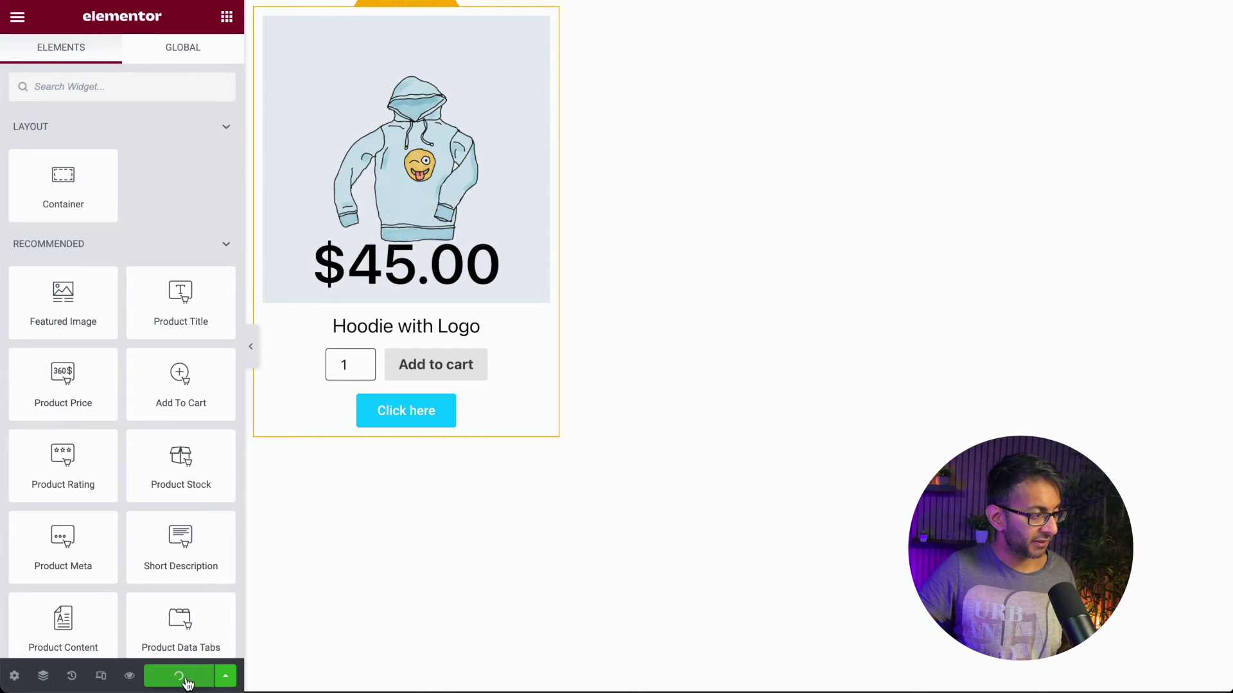
Return to the page, reopen the loop item template, and save the page changes when prompted
click(419, 8)
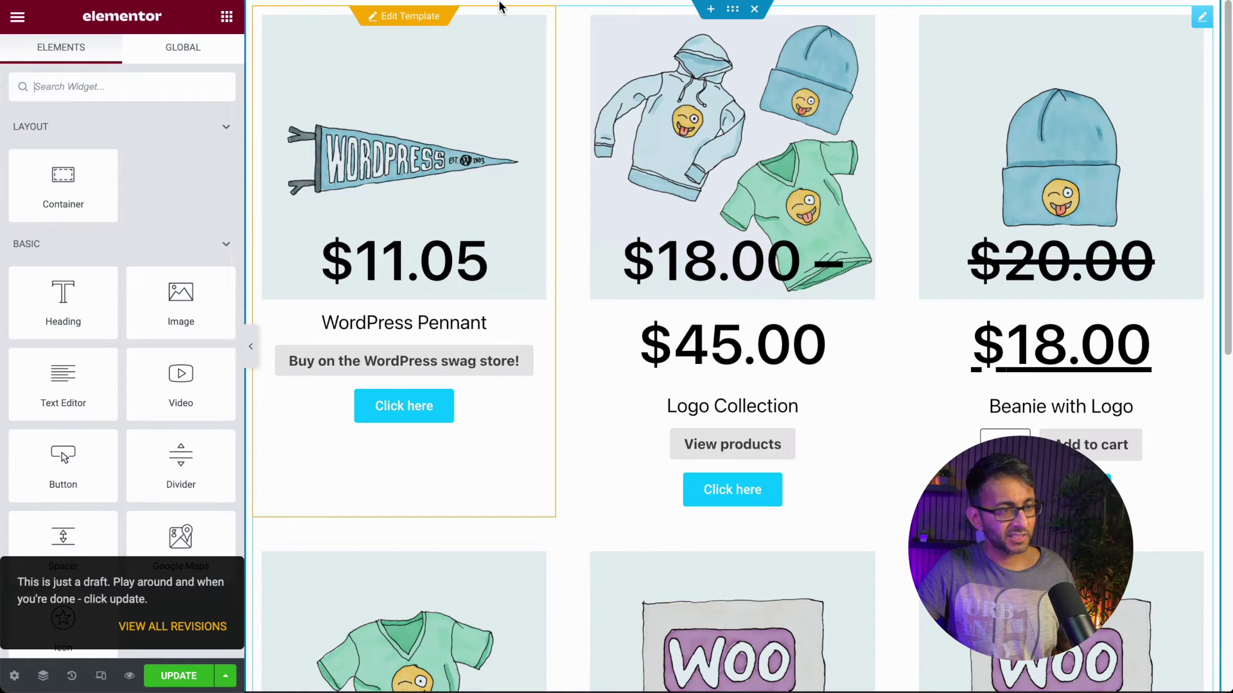
click(410, 16)
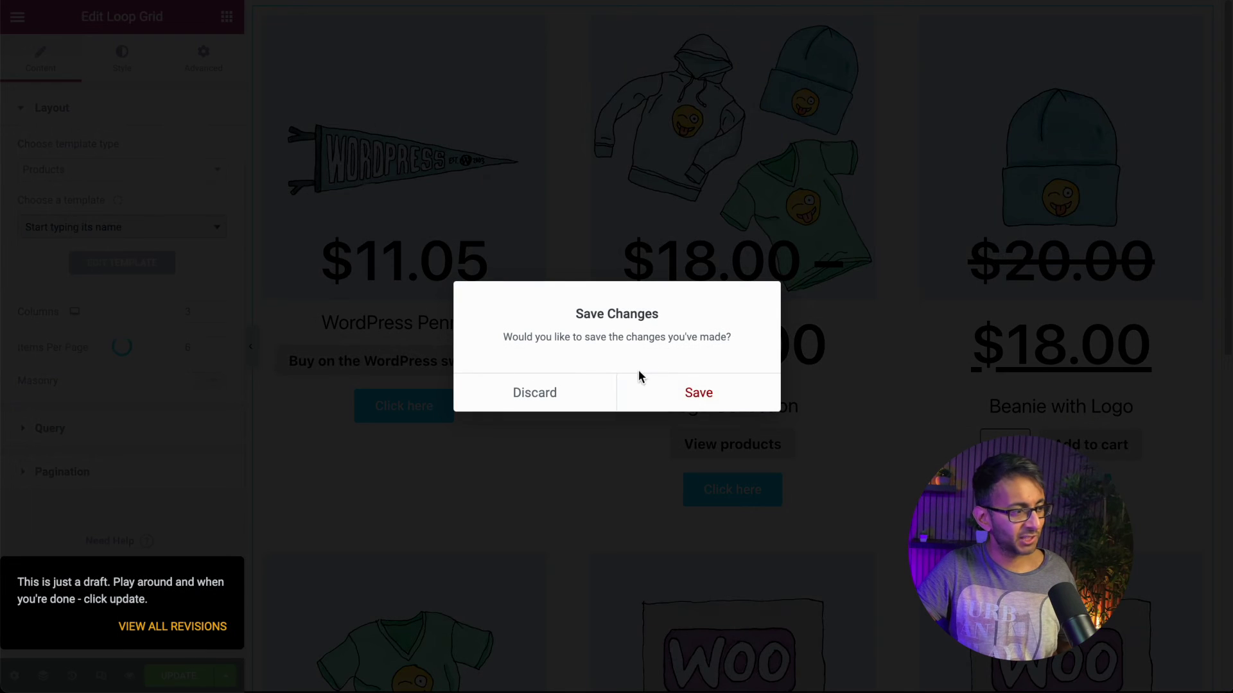
click(696, 397)
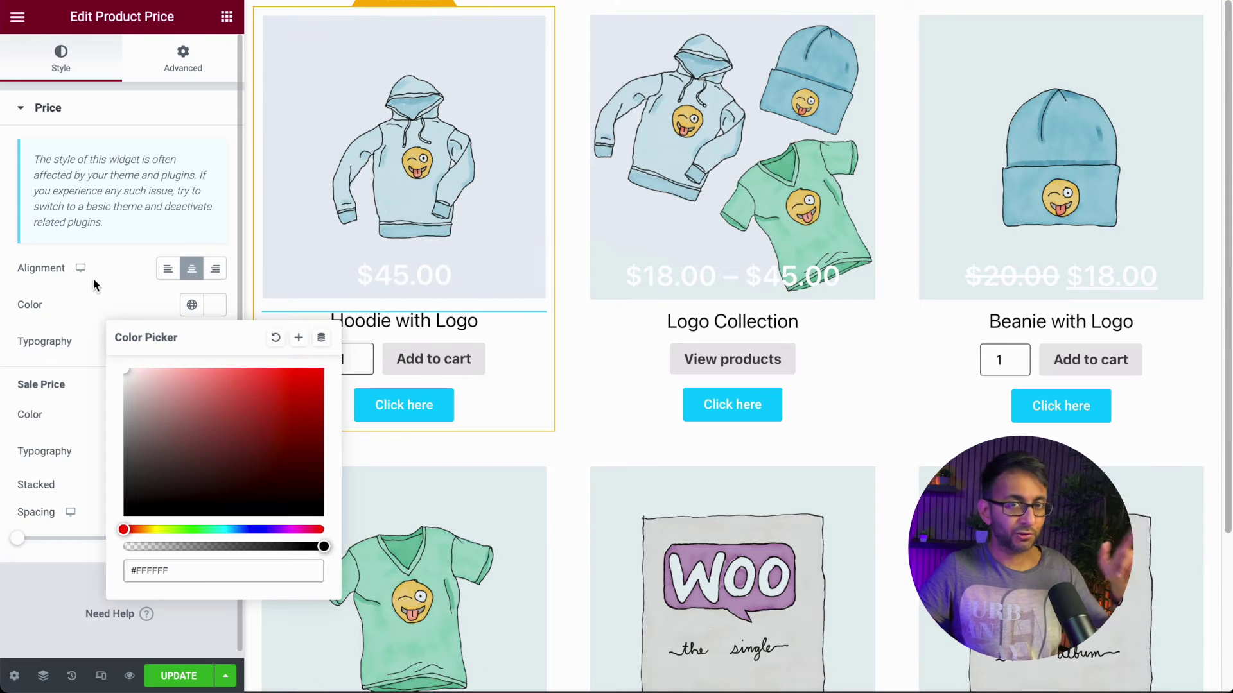
Give the price white text on a translucent grey classic background, update the template, and return to the page
click(93, 278)
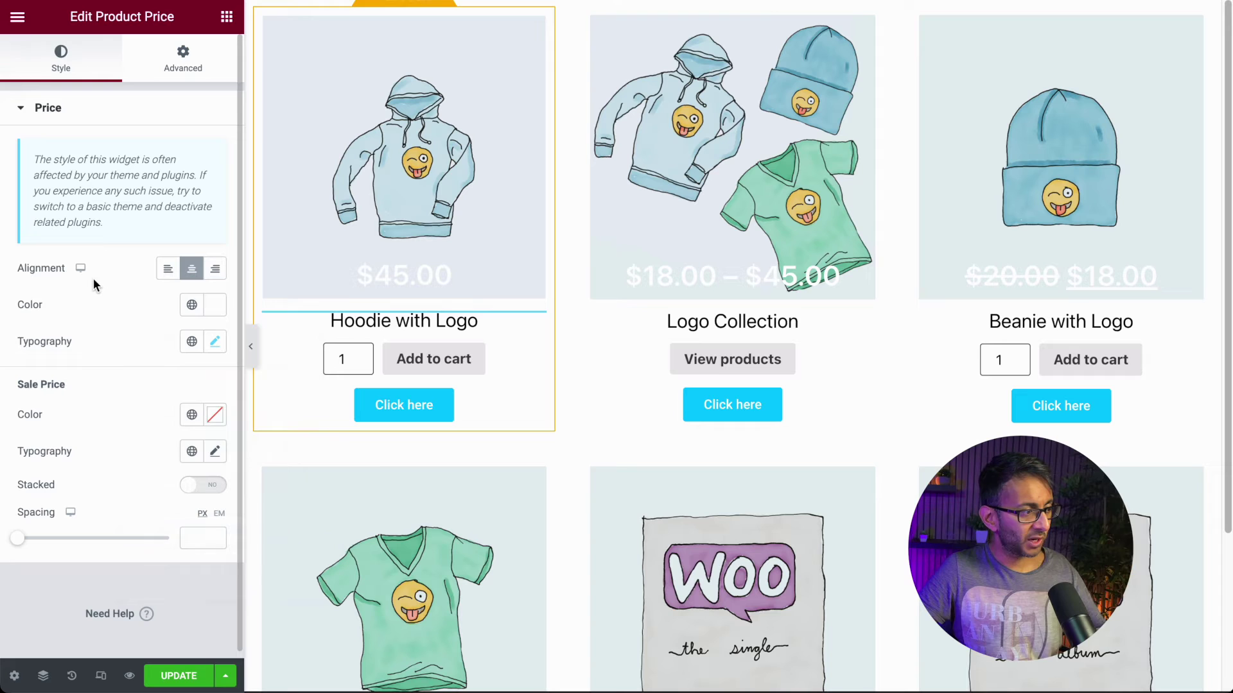
click(185, 63)
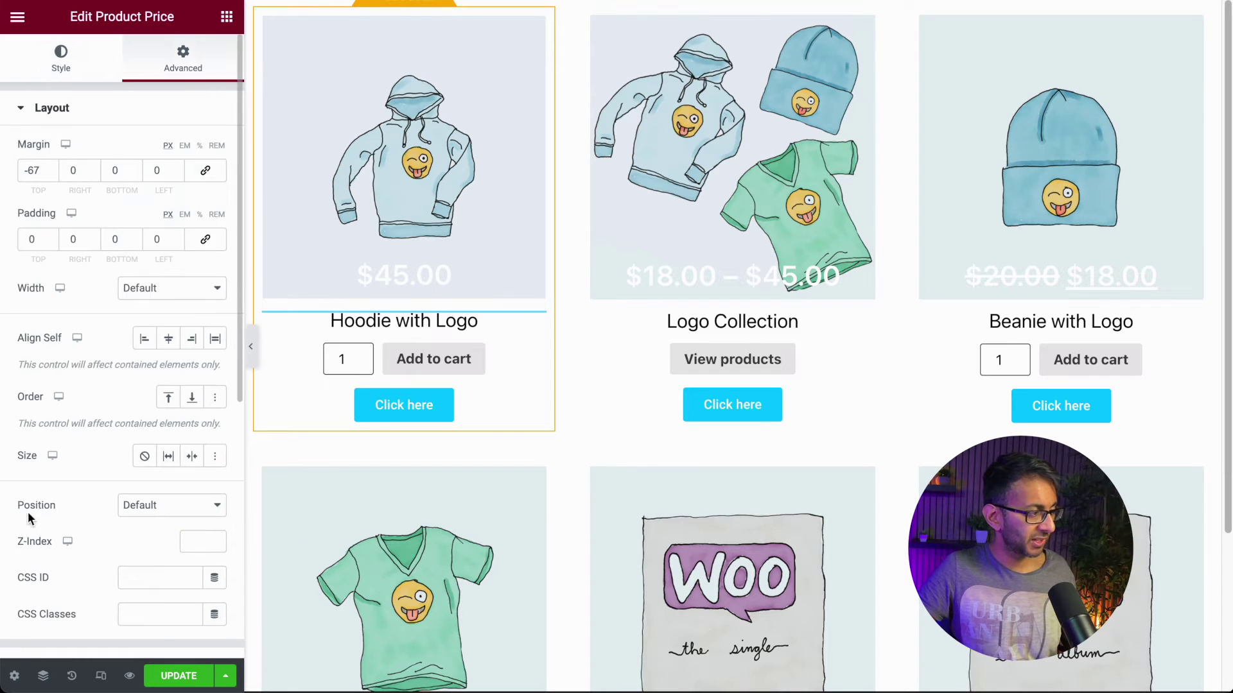
scroll(69, 531, down, 5)
click(122, 416)
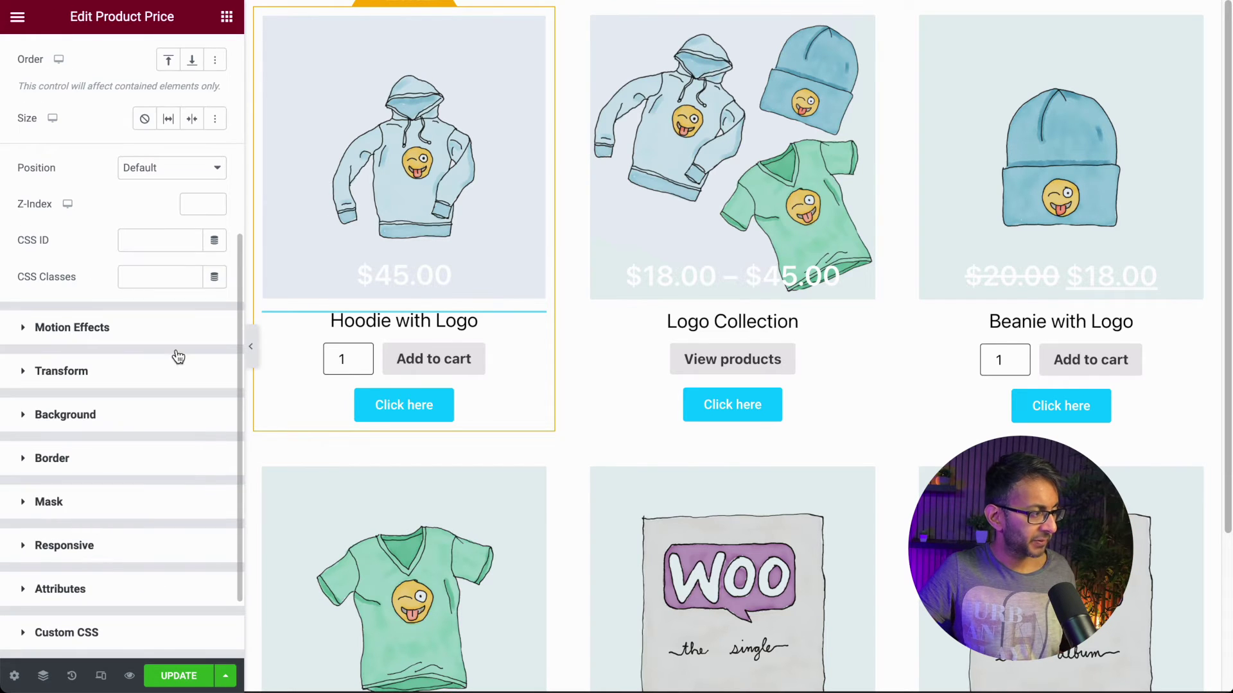
click(191, 317)
click(215, 354)
drag(319, 597, 188, 598)
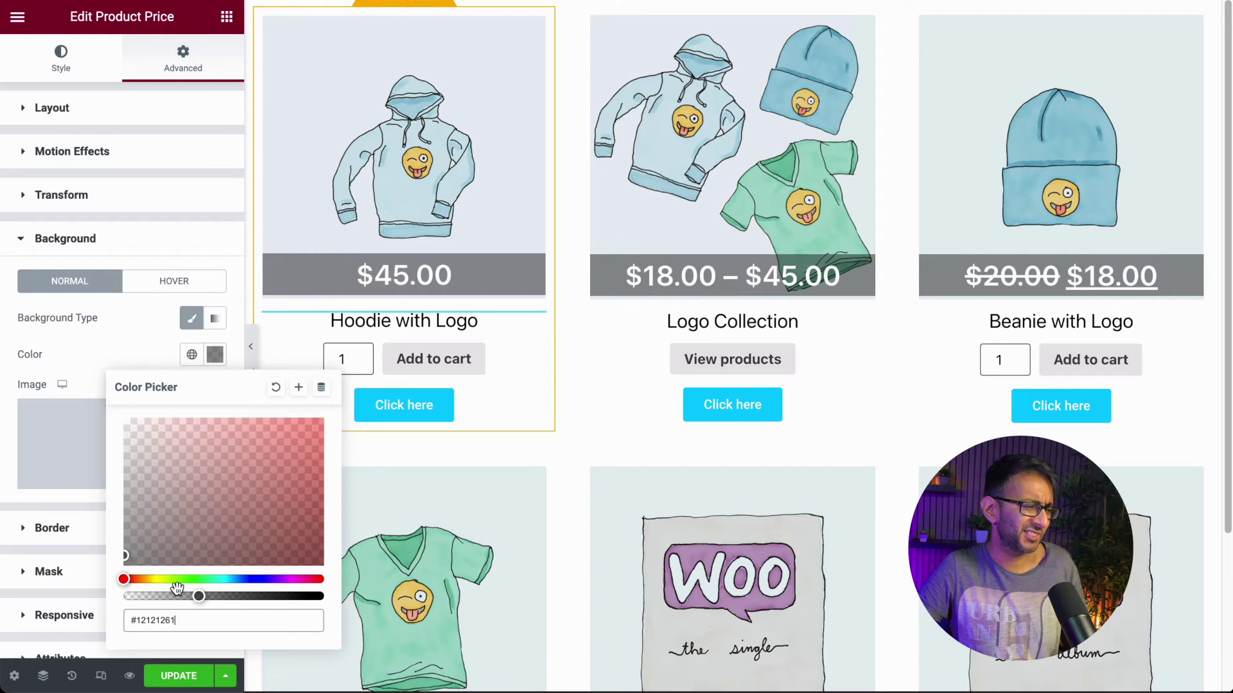
click(178, 676)
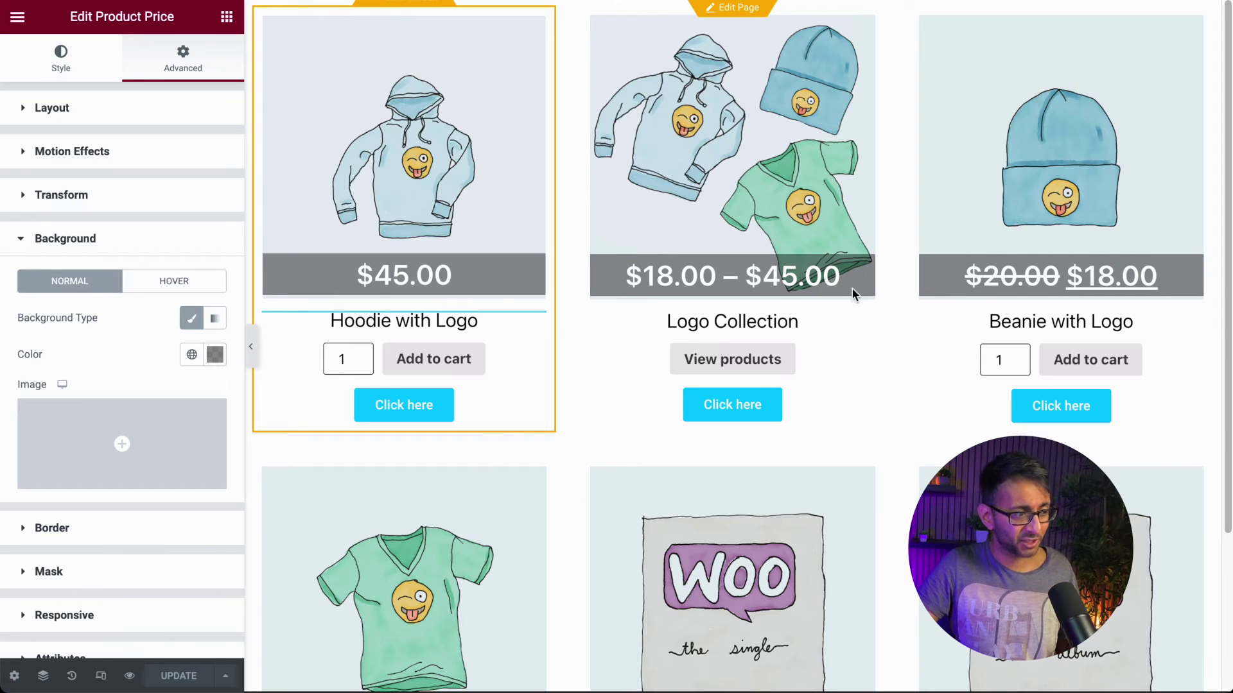
click(409, 5)
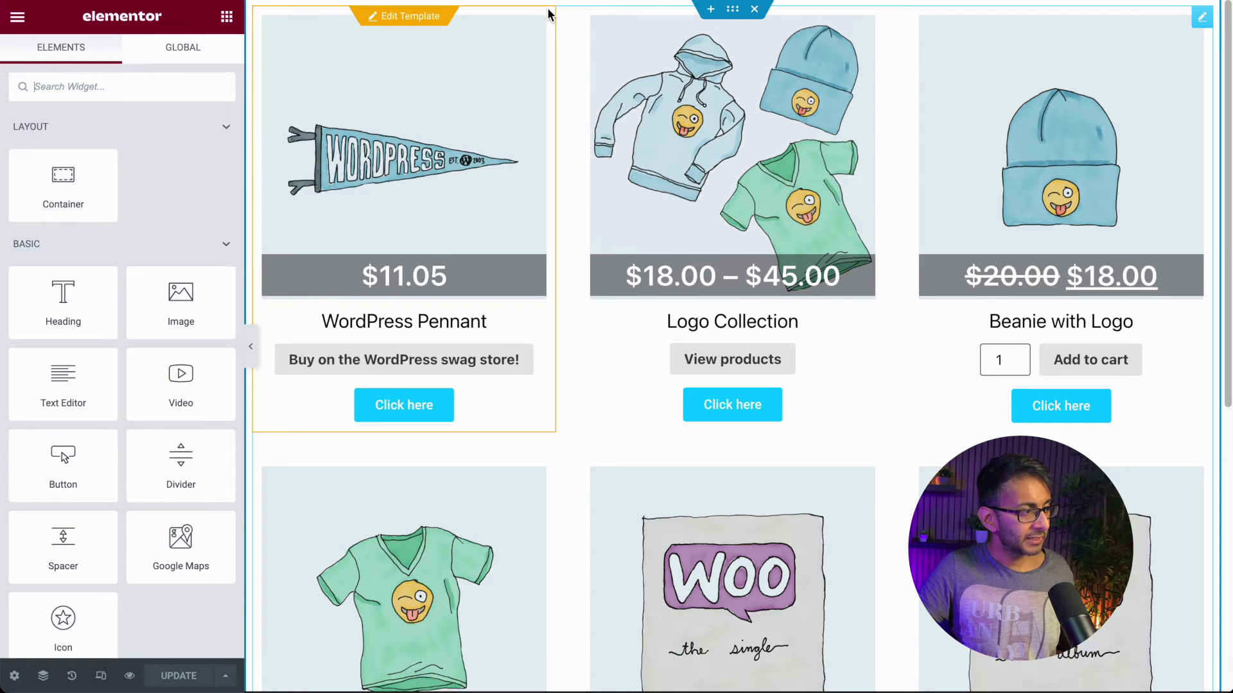
Set the Loop Grid to 3 columns and 3 items per page
click(1203, 21)
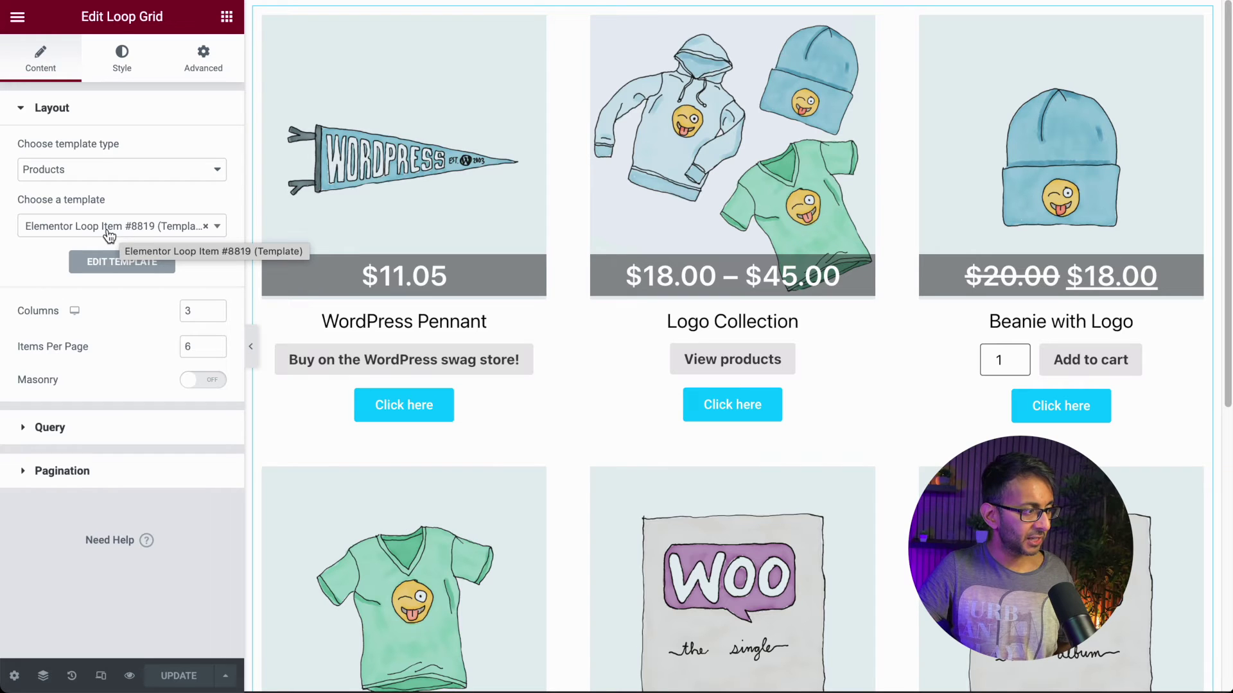
double_click(193, 311)
text(4)
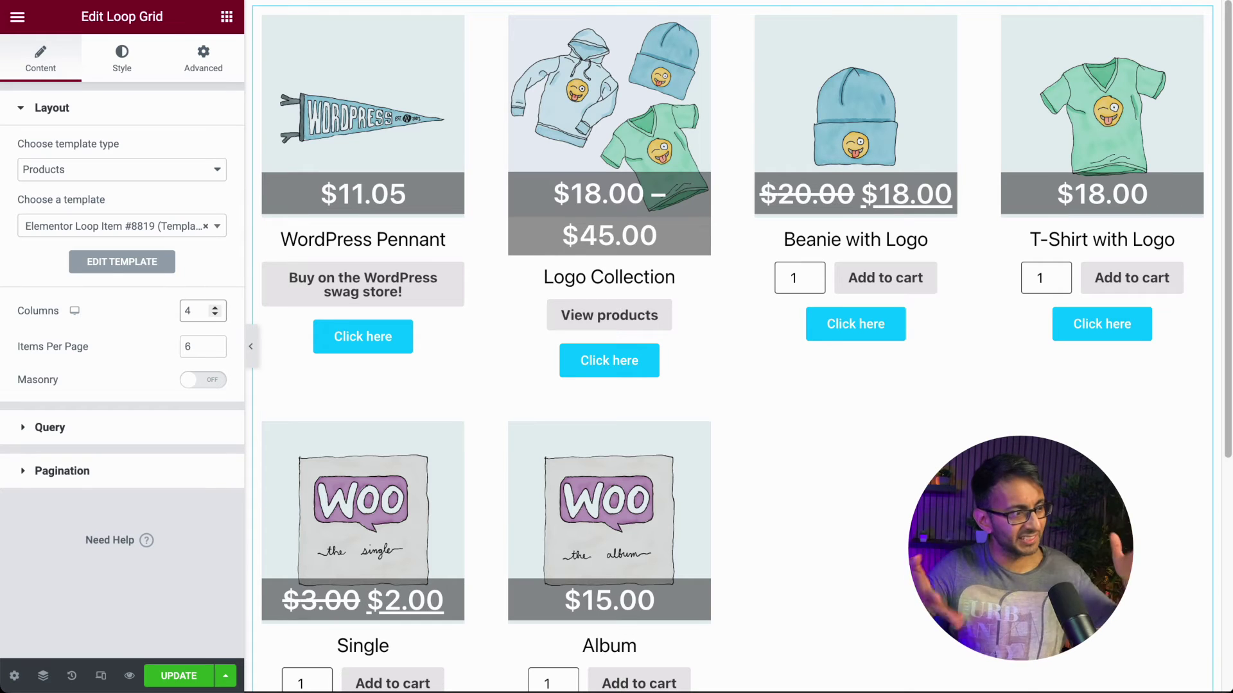
key(BackSpace)
text(2)
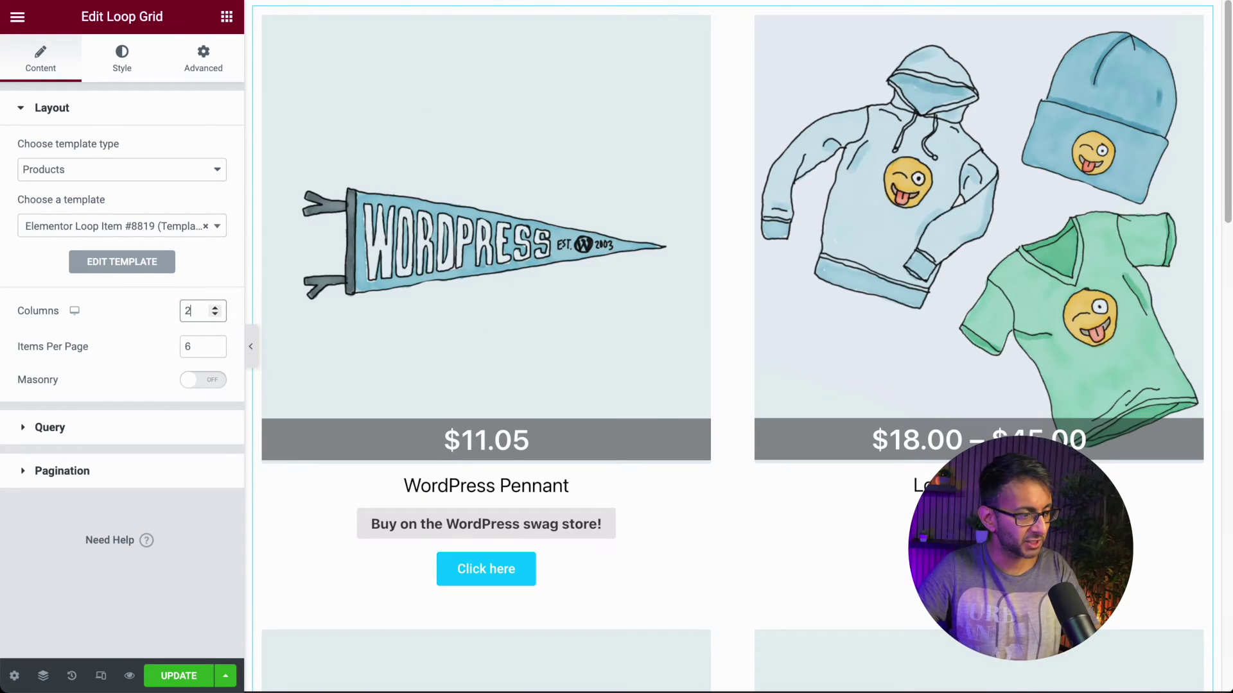
key(BackSpace)
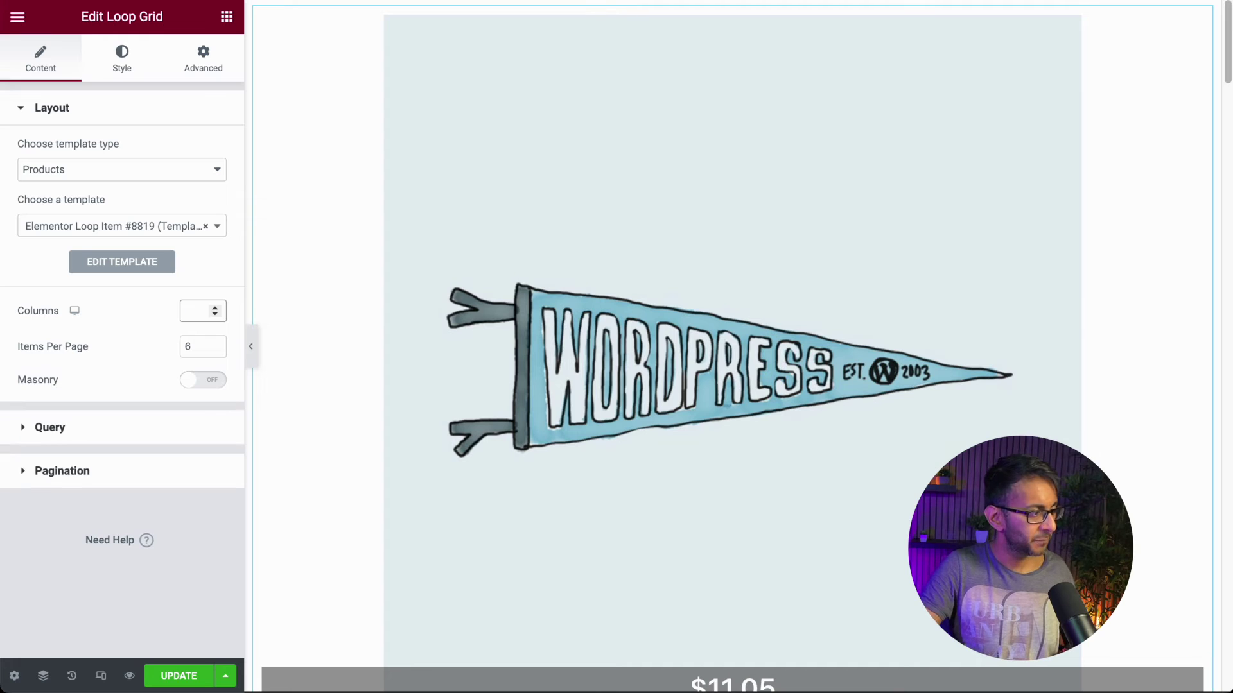
text(3)
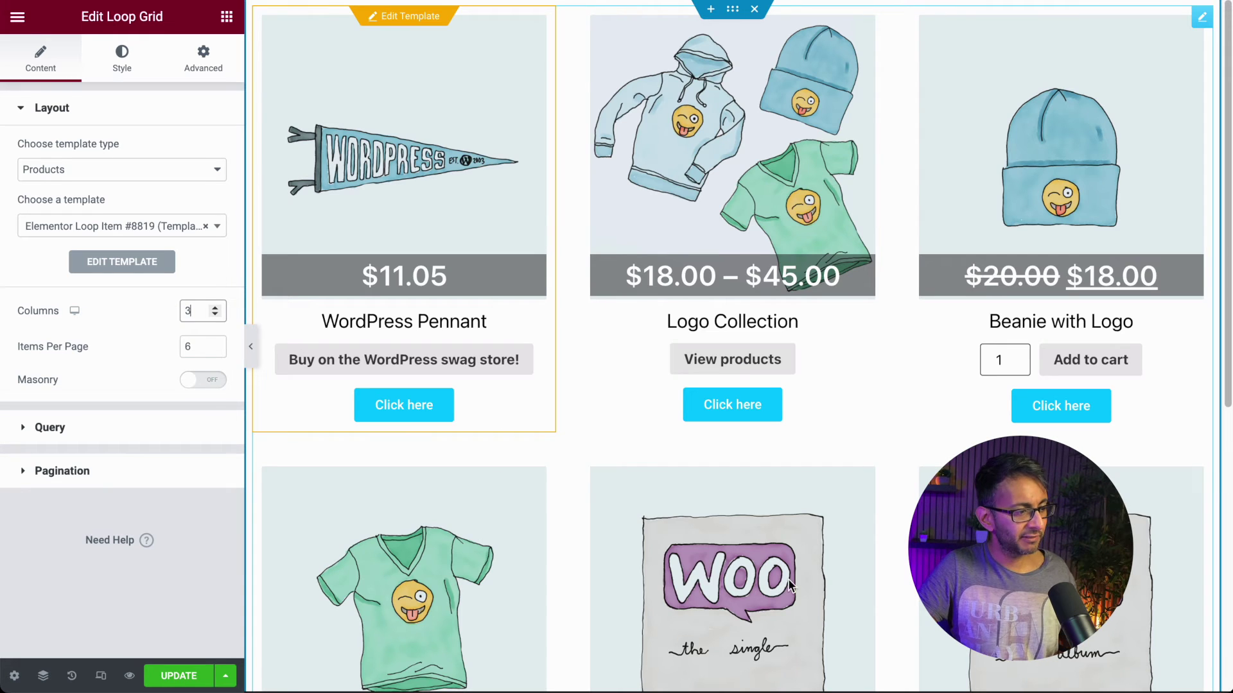
double_click(199, 346)
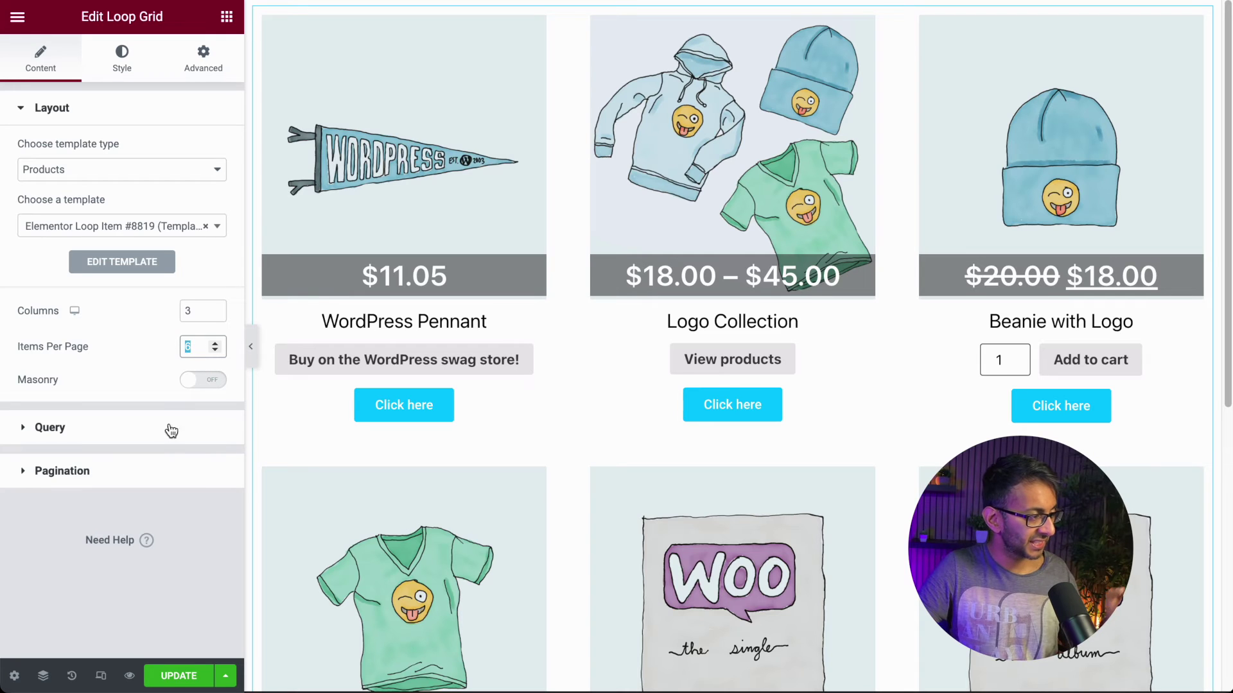
click(186, 509)
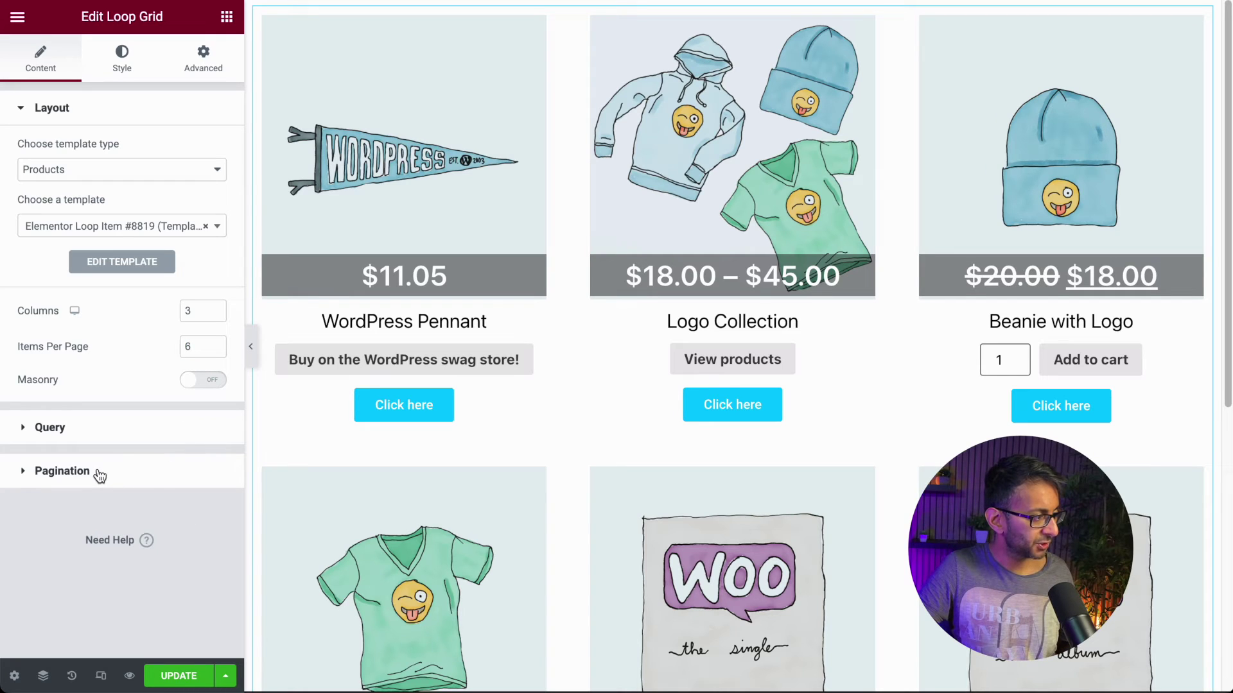
double_click(212, 347)
text(3)
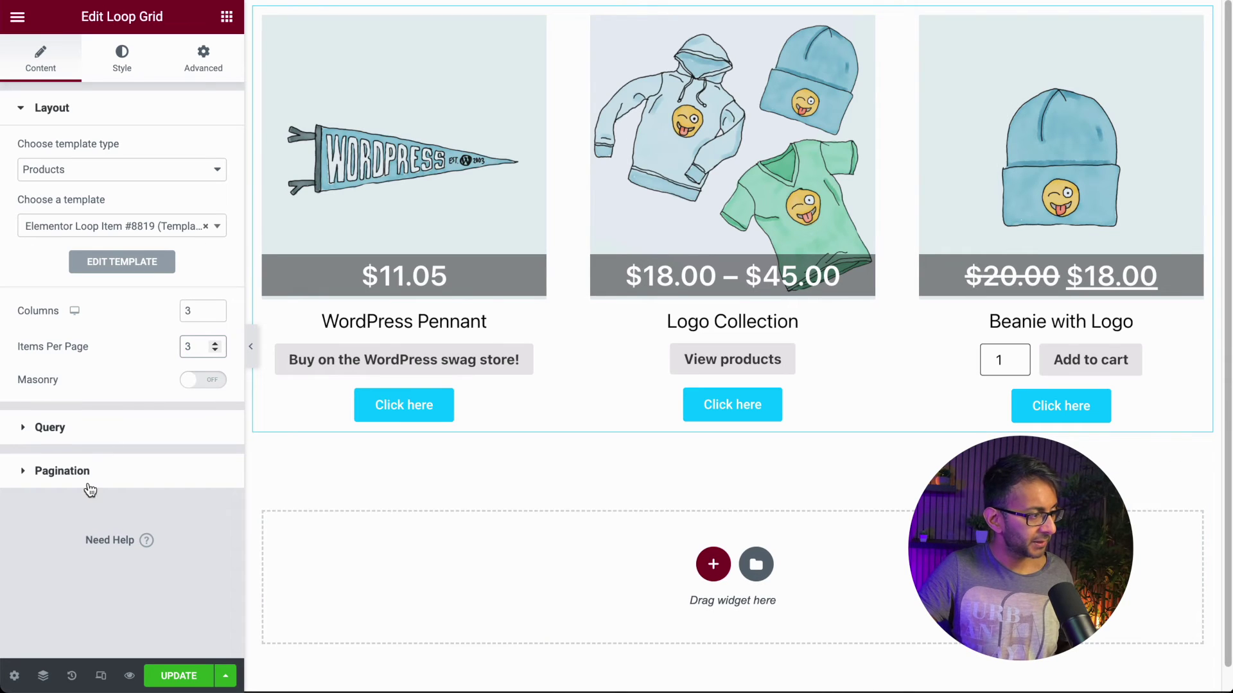
Choose Previous/Next pagination for the Loop Grid and review its style options
click(109, 473)
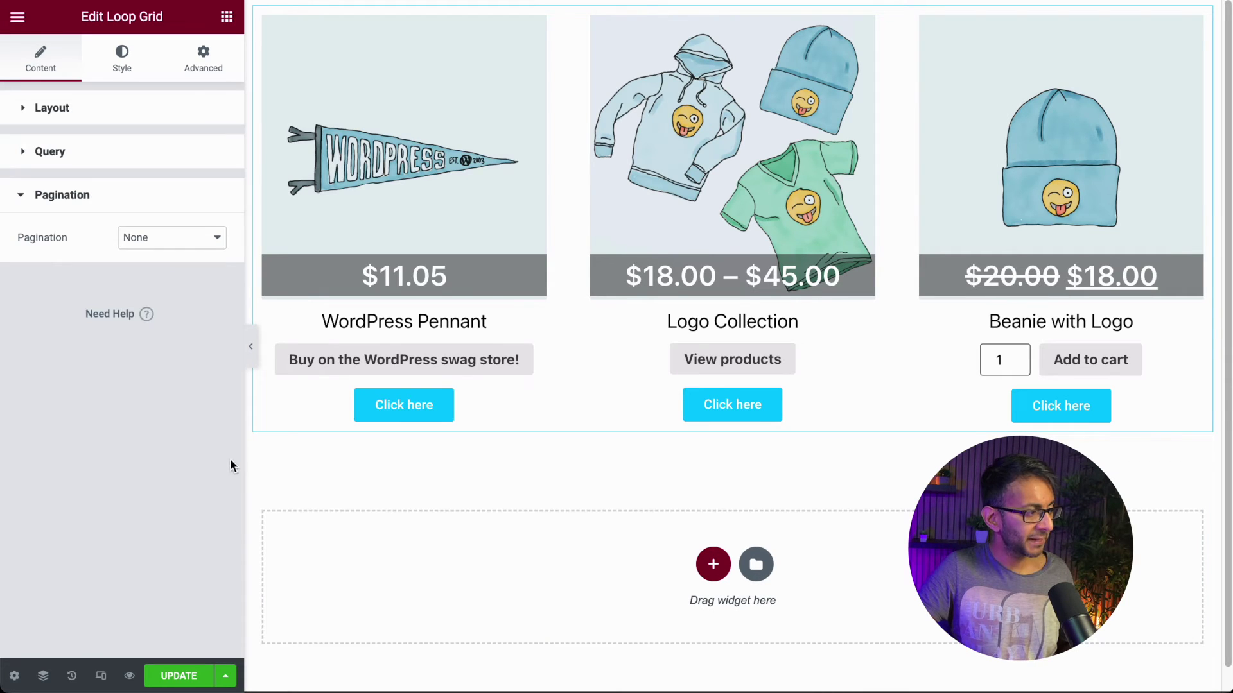
click(165, 237)
click(223, 278)
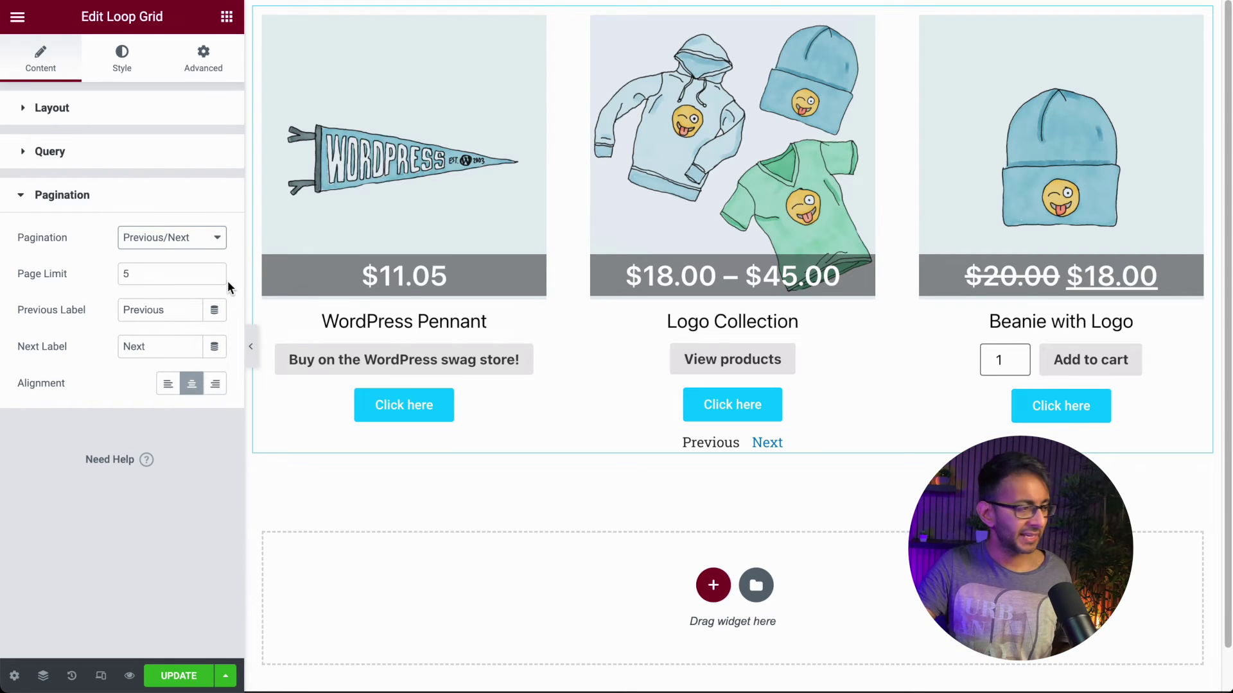
click(123, 72)
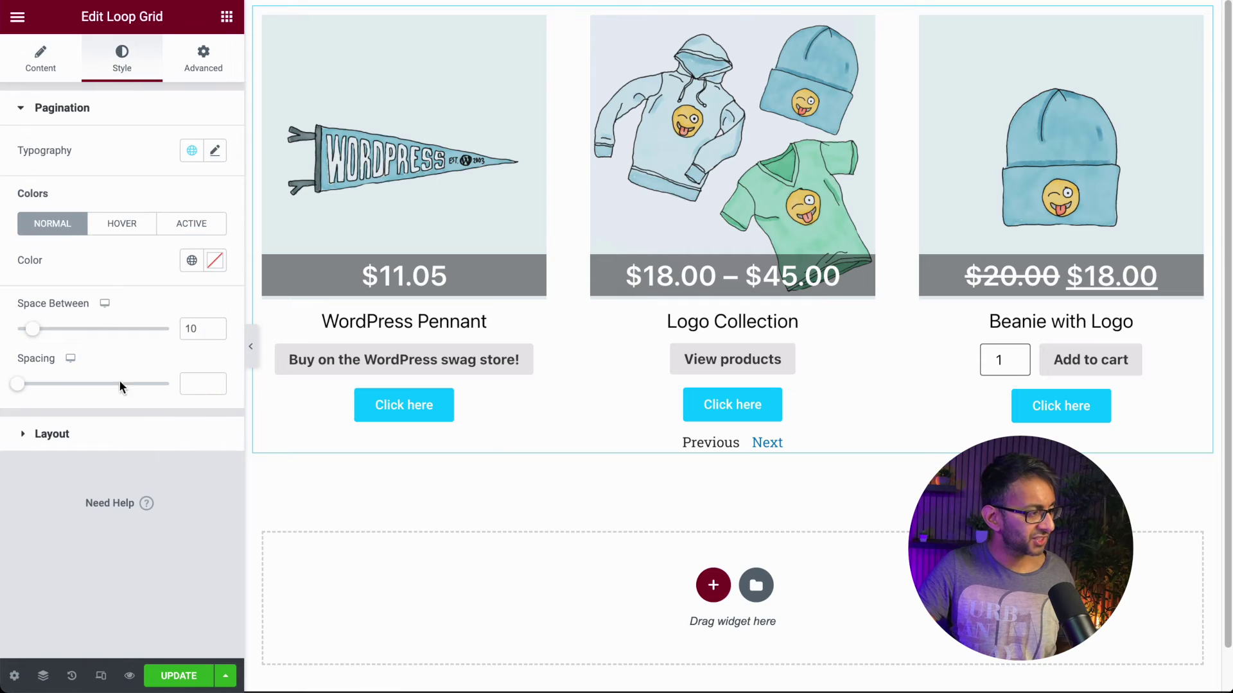
click(112, 437)
click(86, 107)
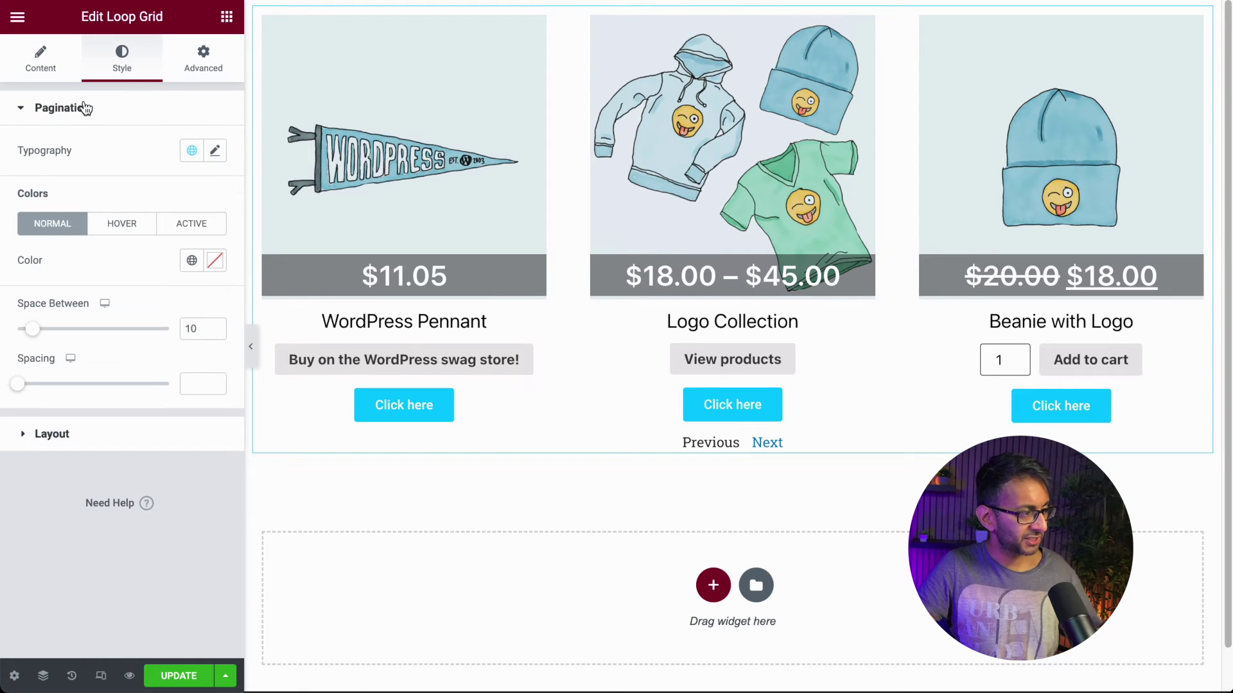
click(42, 61)
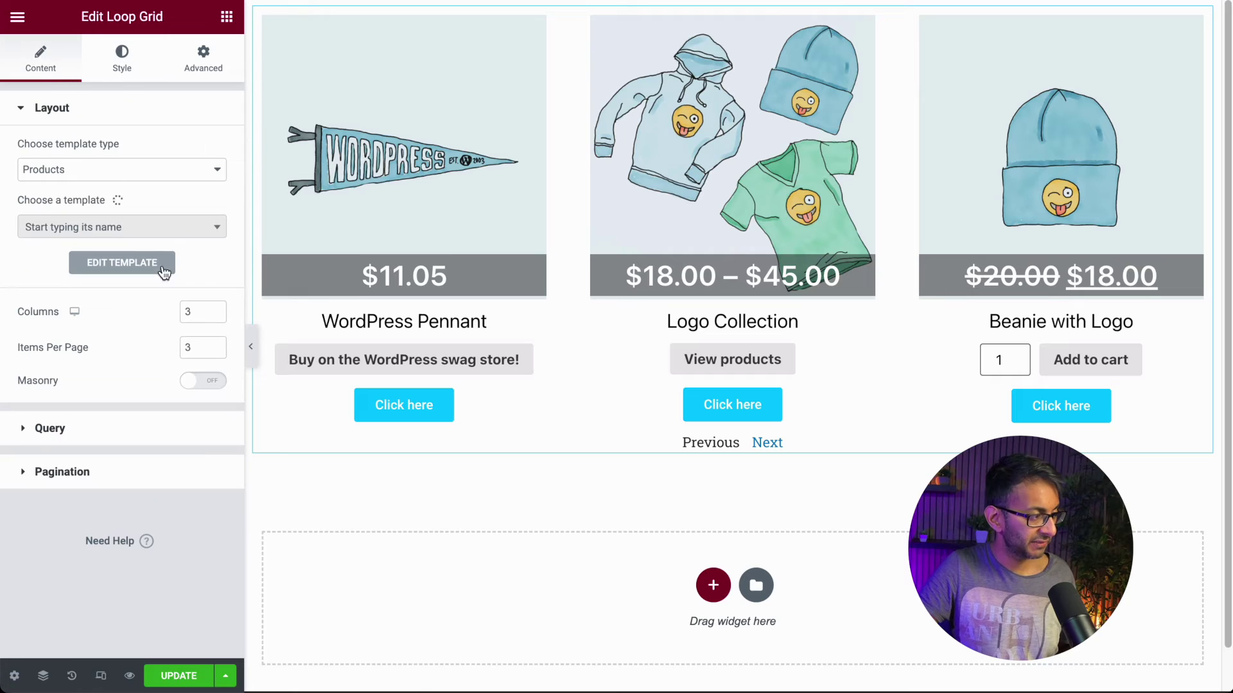
Check the grid's Query settings, then switch Masonry on and back off
click(174, 427)
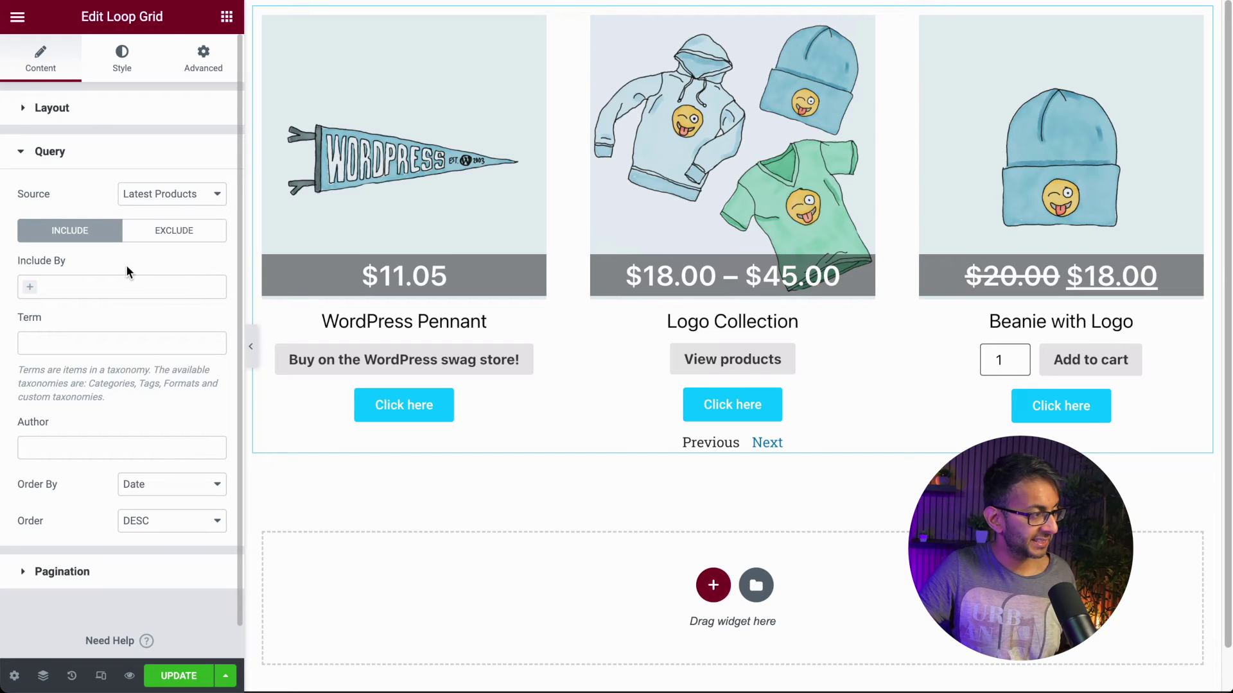
click(89, 123)
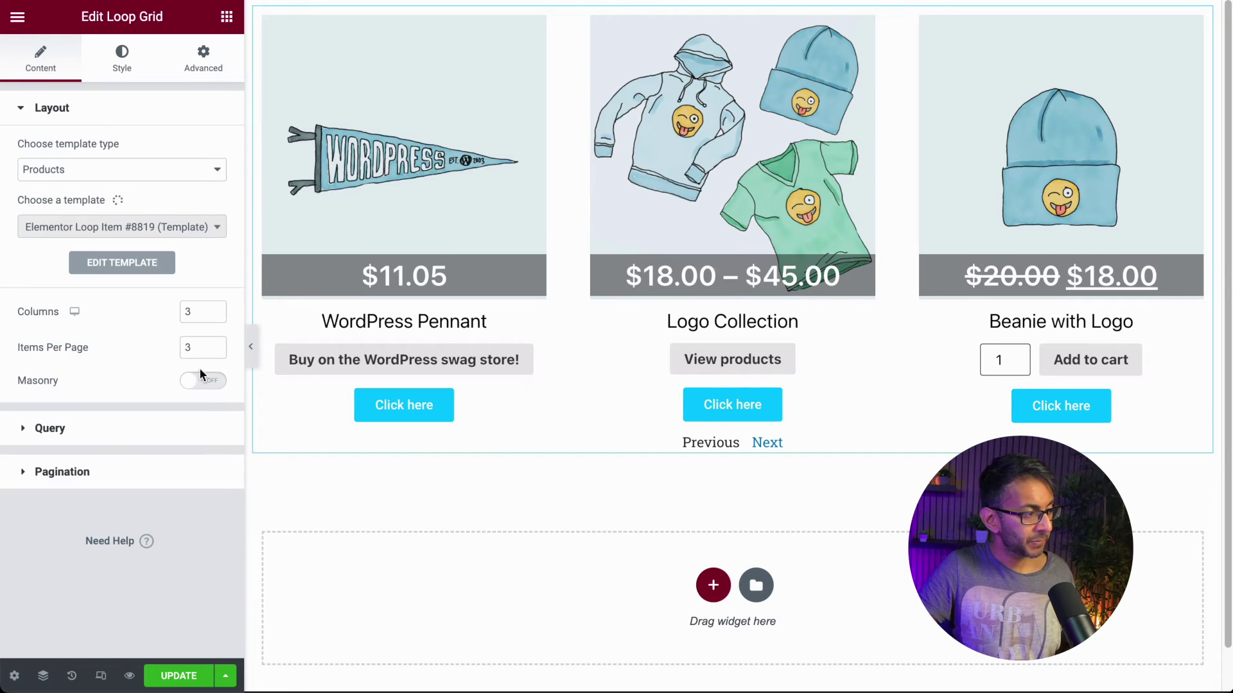
click(215, 384)
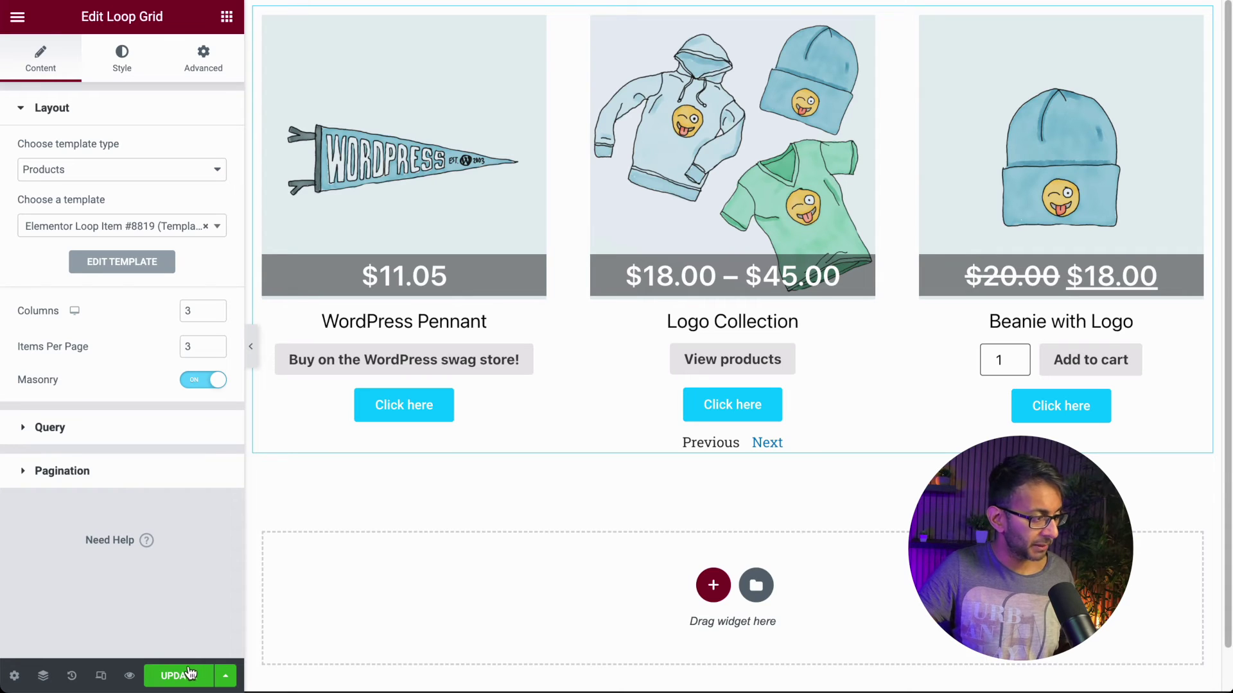
click(196, 384)
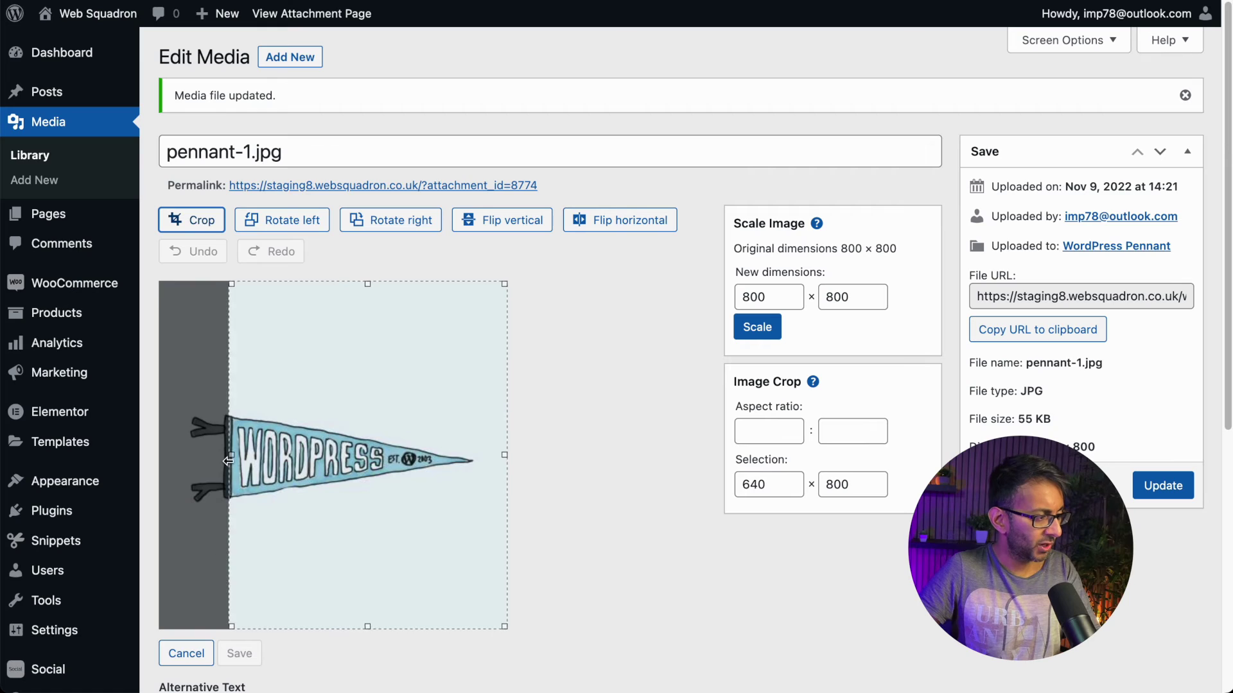
Crop pennant-1.jpg to 372 × 800, save it, and go to the Media Library list
drag(504, 455, 393, 453)
click(203, 222)
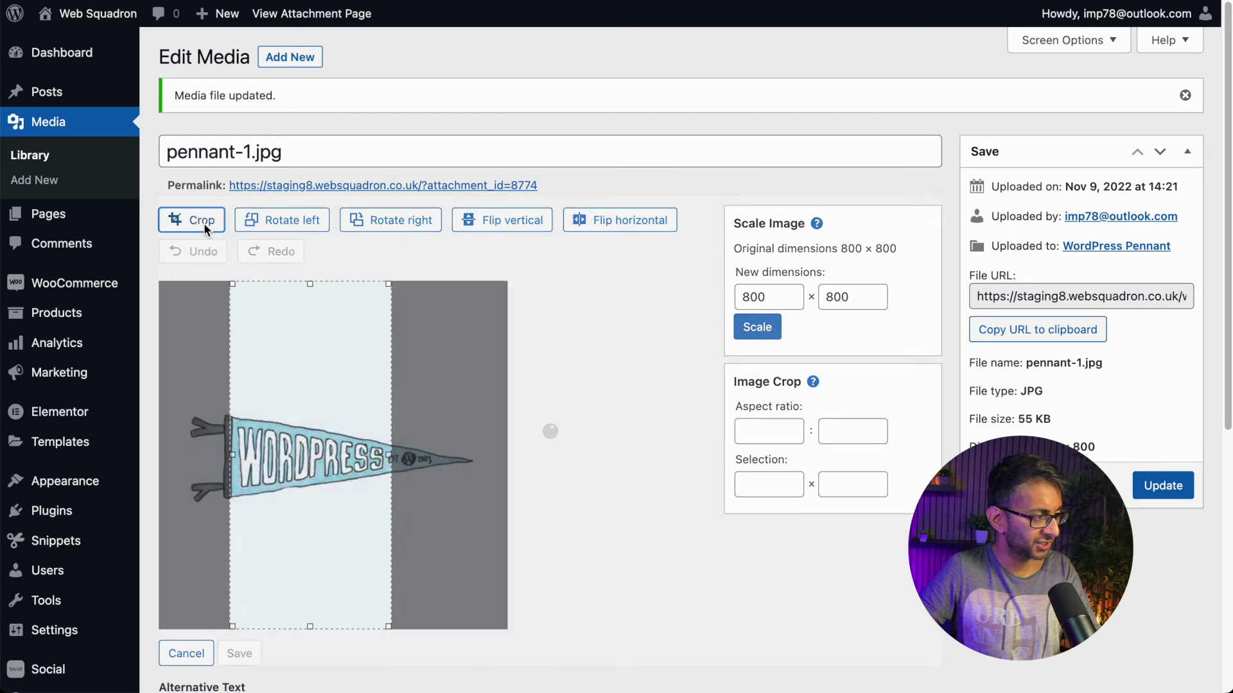
click(239, 654)
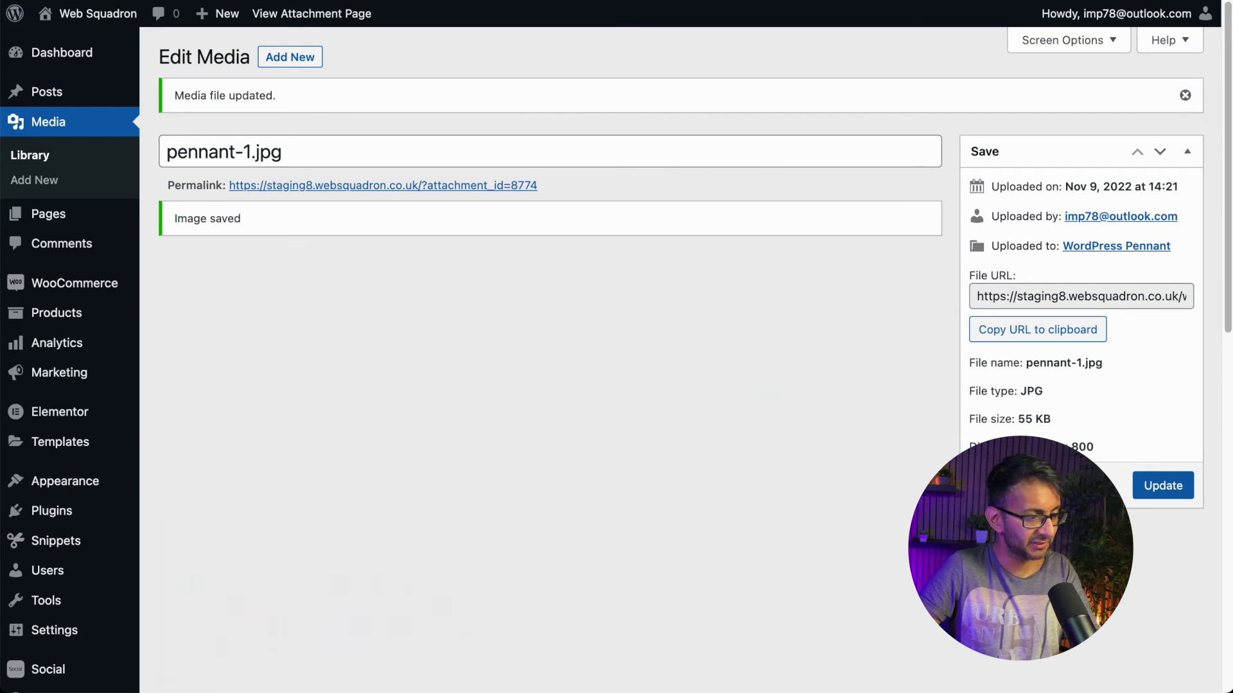
scroll(759, 472, down, 3)
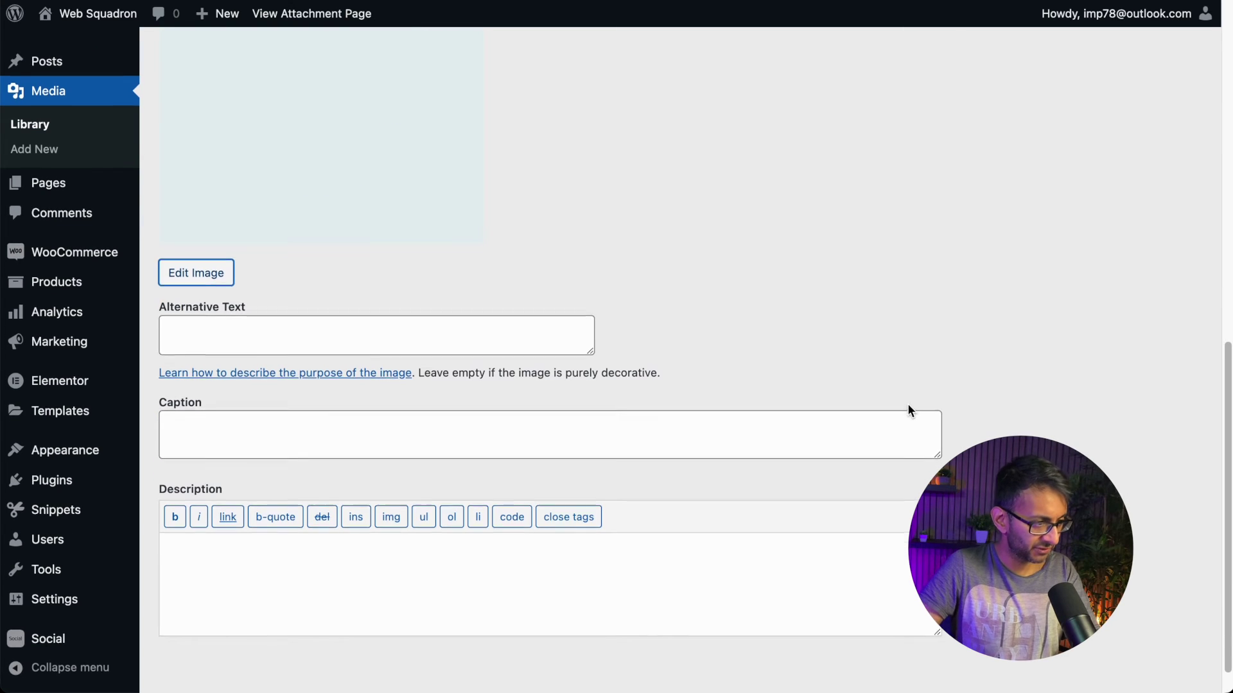
scroll(907, 411, up, 5)
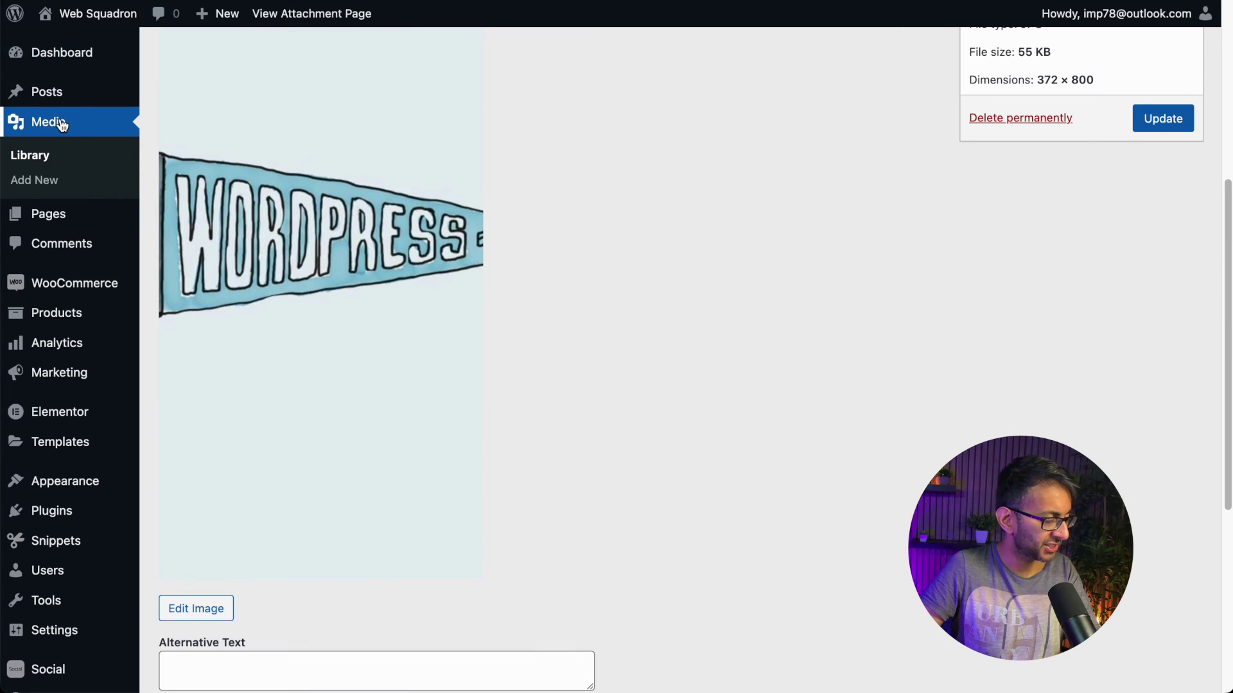
click(62, 126)
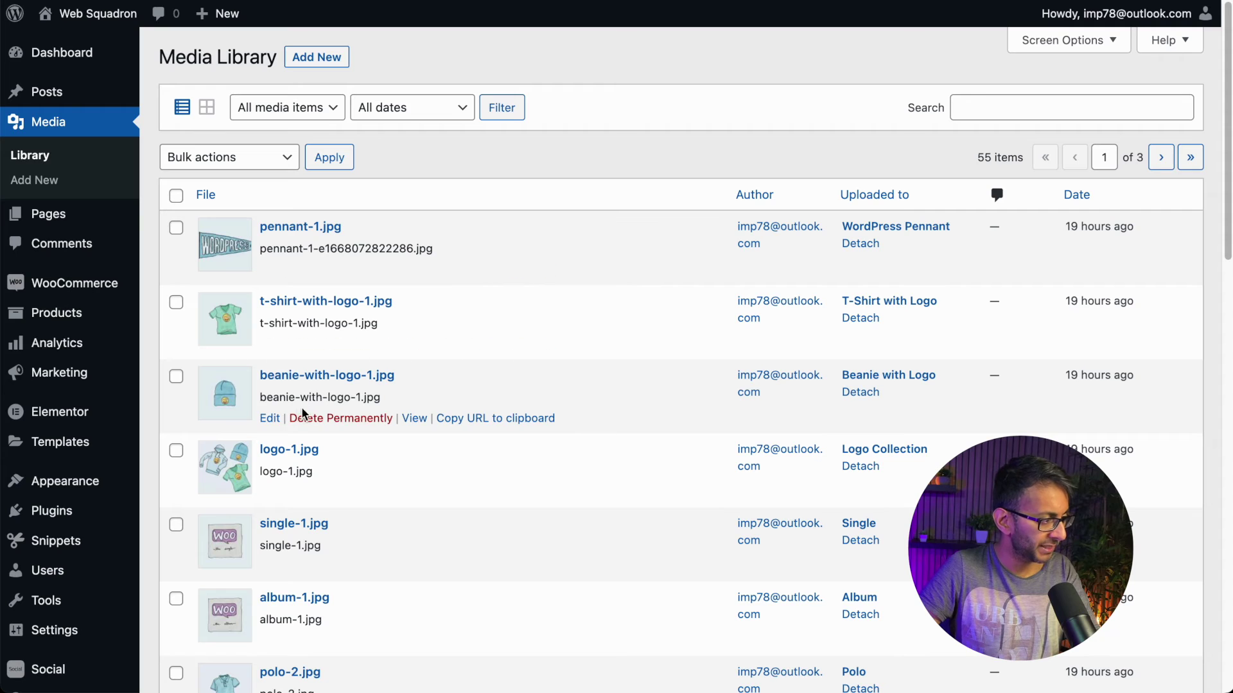
Open beanie-with-logo-1.jpg in the image editor and crop it to a 372-wide strip
click(269, 418)
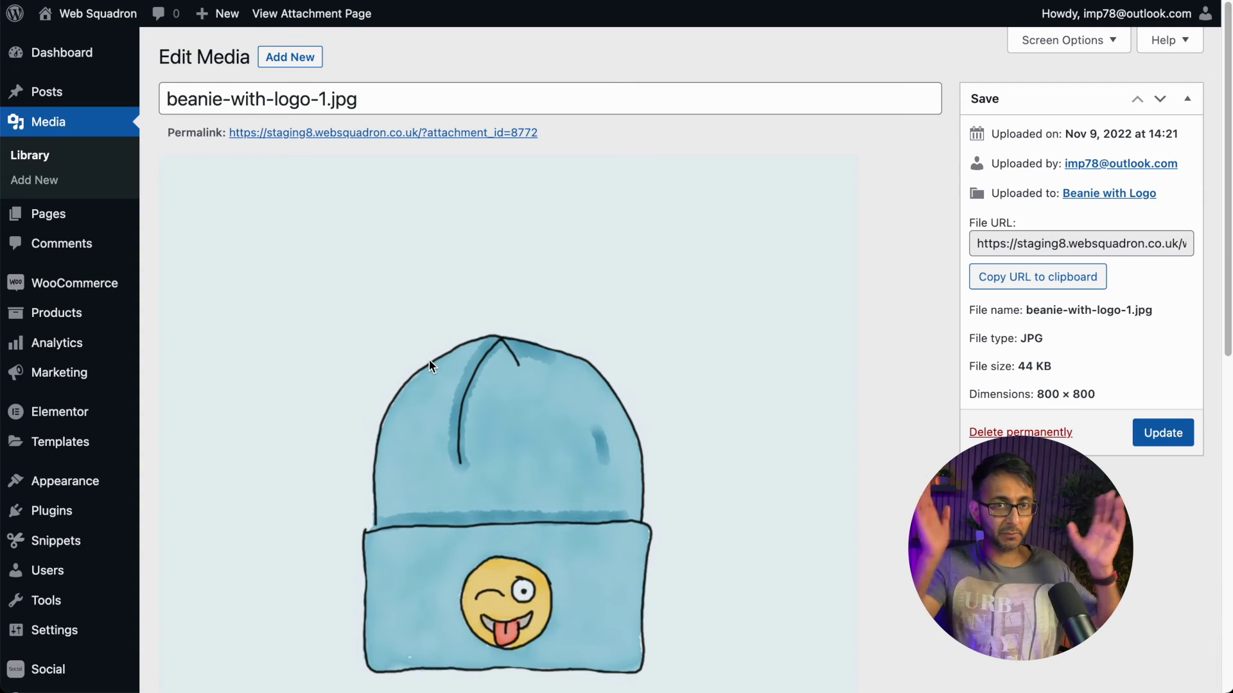
scroll(375, 554, down, 3)
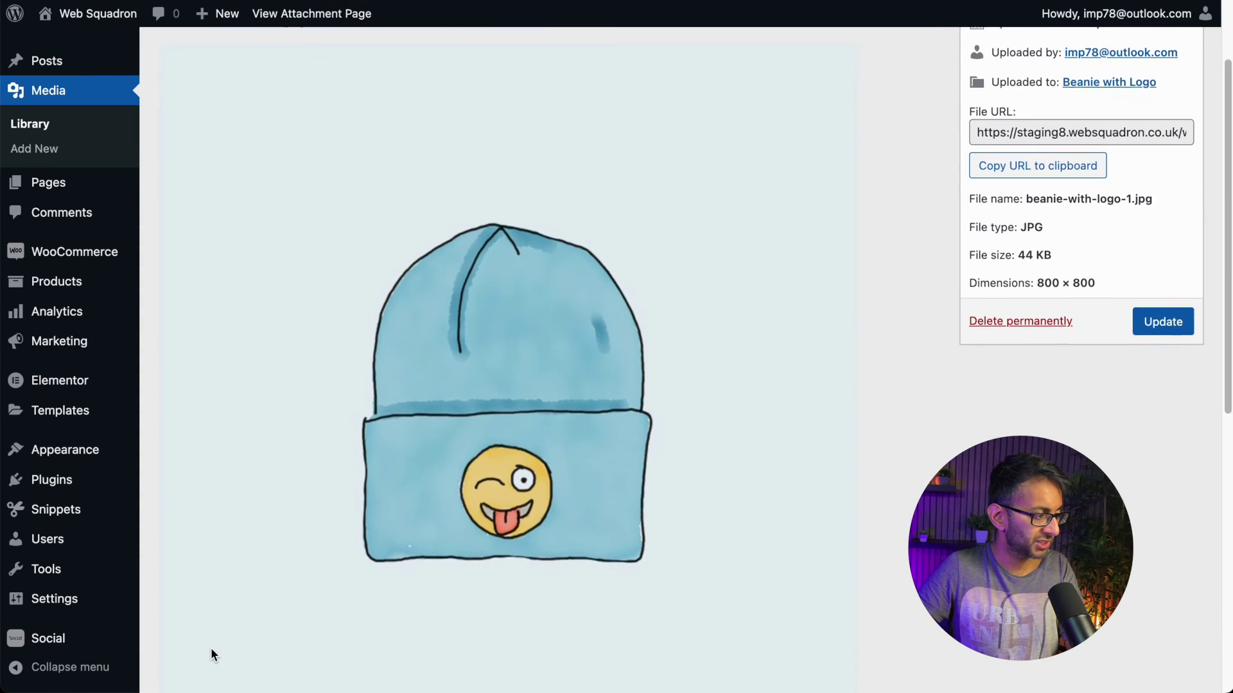
scroll(210, 648, down, 5)
click(196, 501)
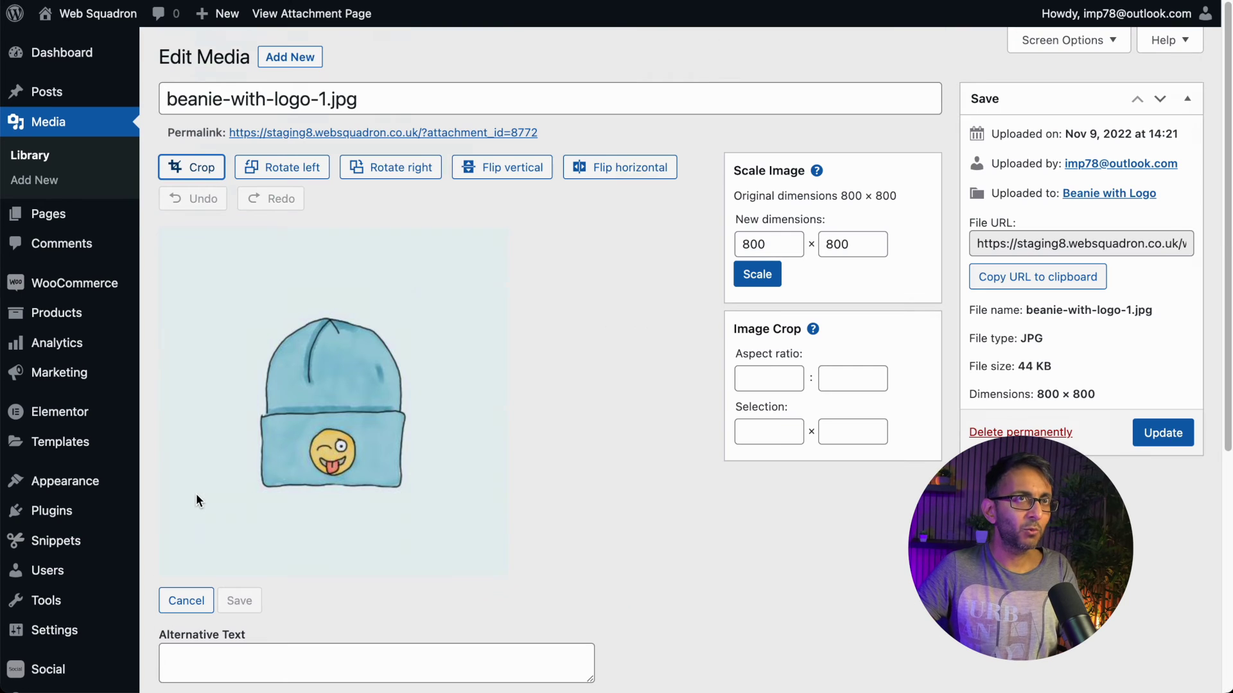
click(191, 168)
mouse_move(161, 402)
mouse_down()
mouse_move(295, 401)
mouse_move(260, 402)
mouse_up()
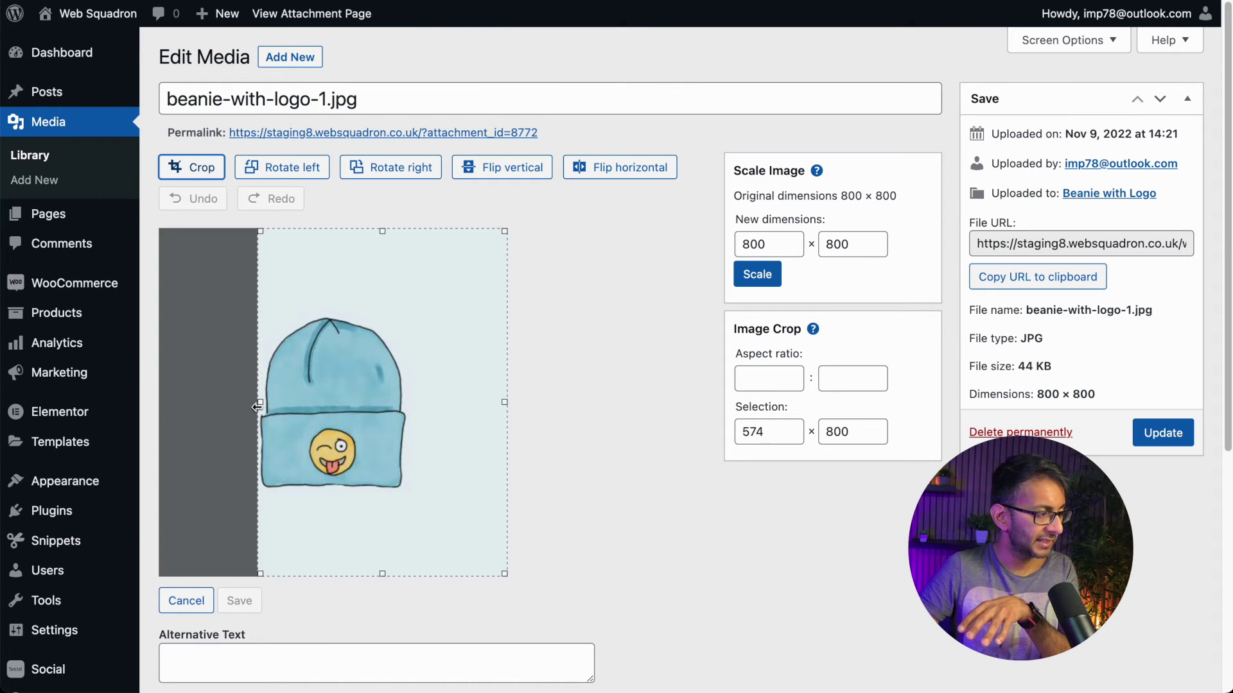
drag(502, 402, 421, 410)
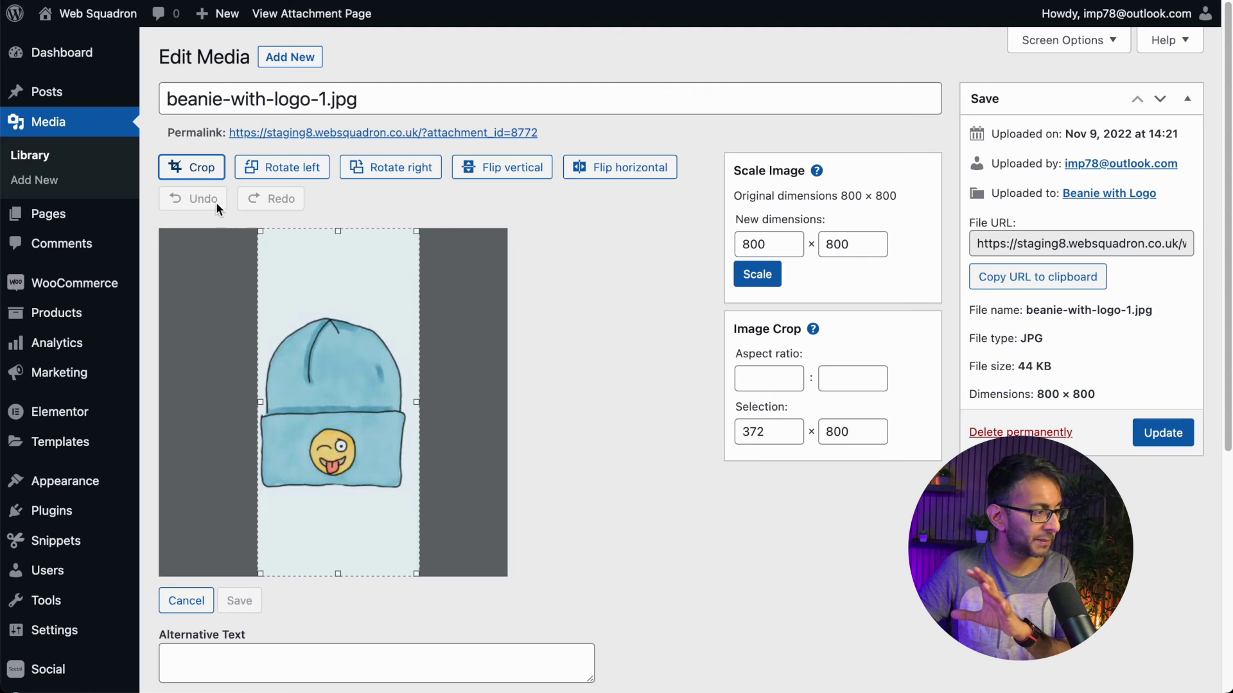
click(190, 174)
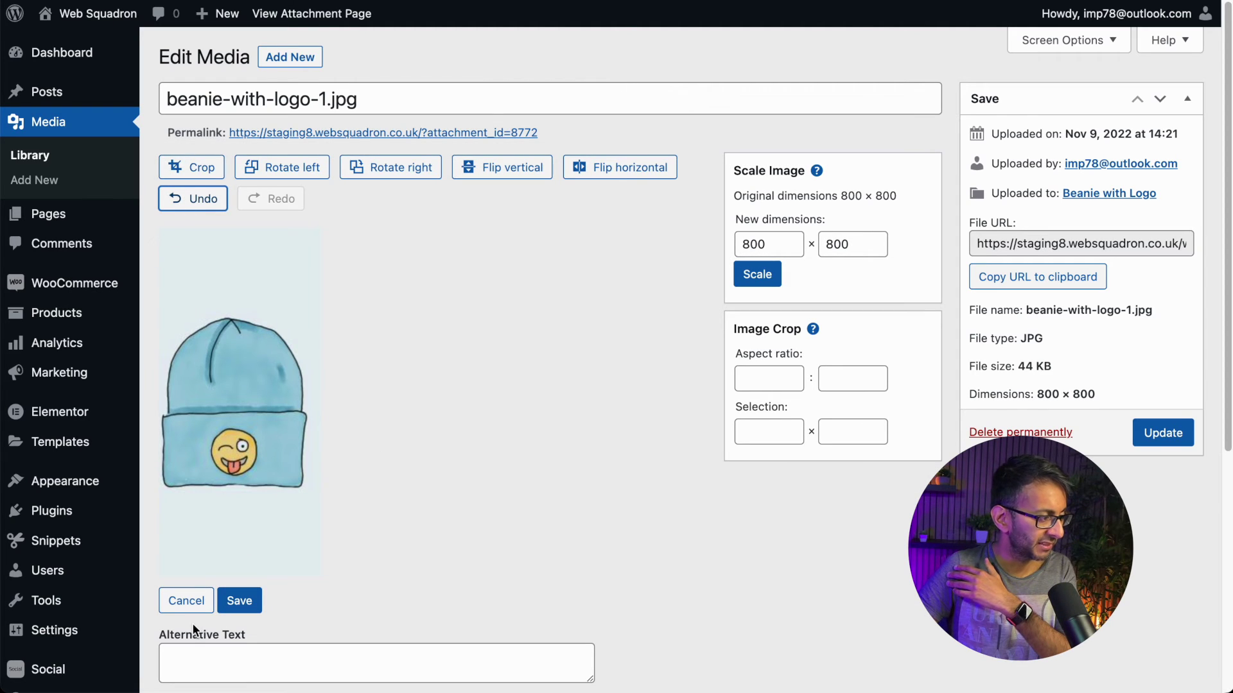
Crop the beanie image further to 340 wide and save it
click(191, 169)
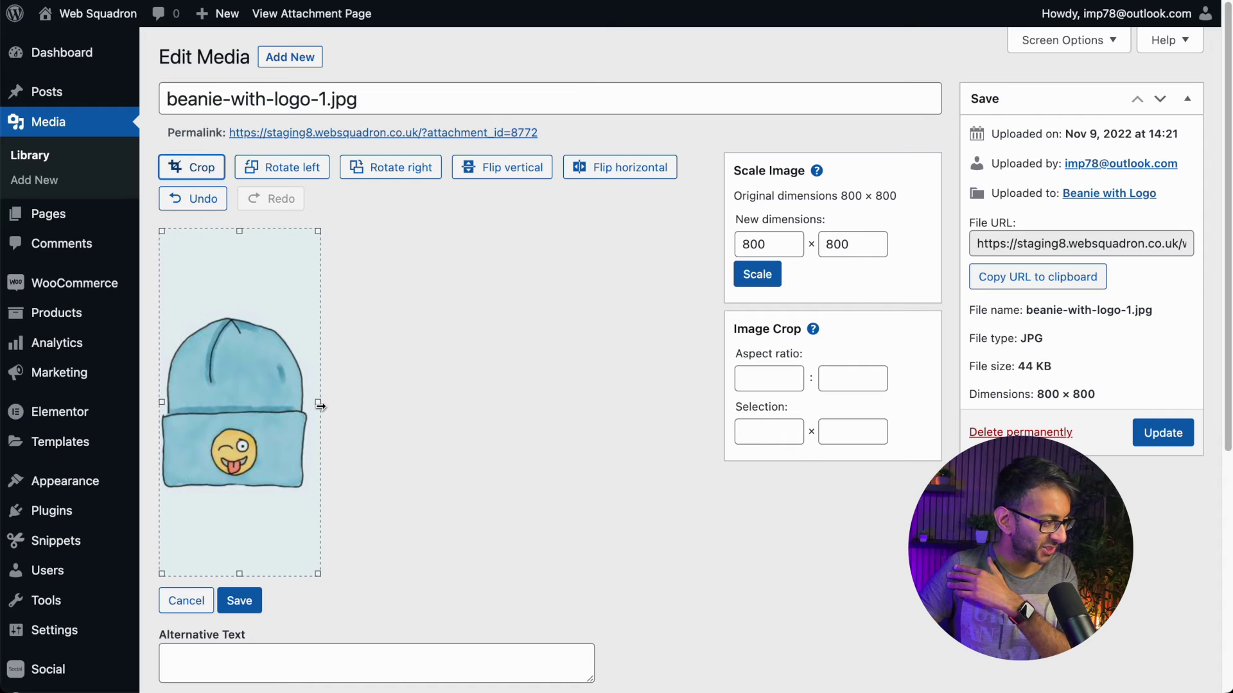
drag(320, 406, 306, 405)
click(201, 171)
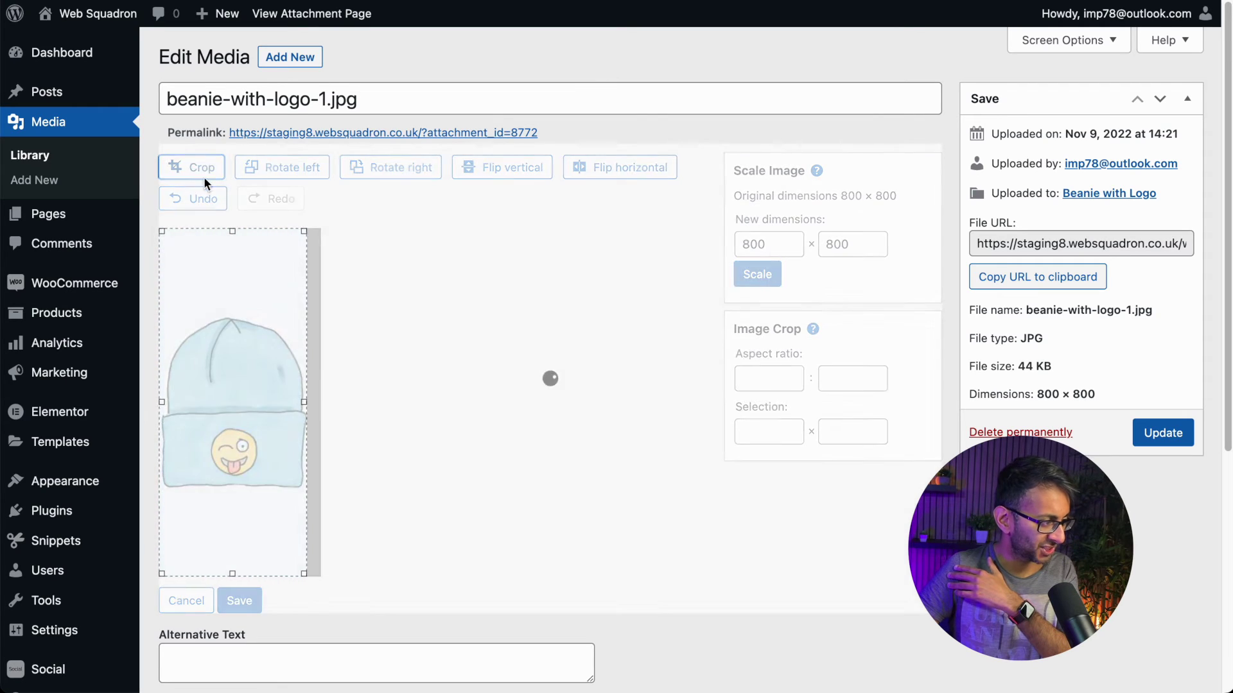
click(239, 600)
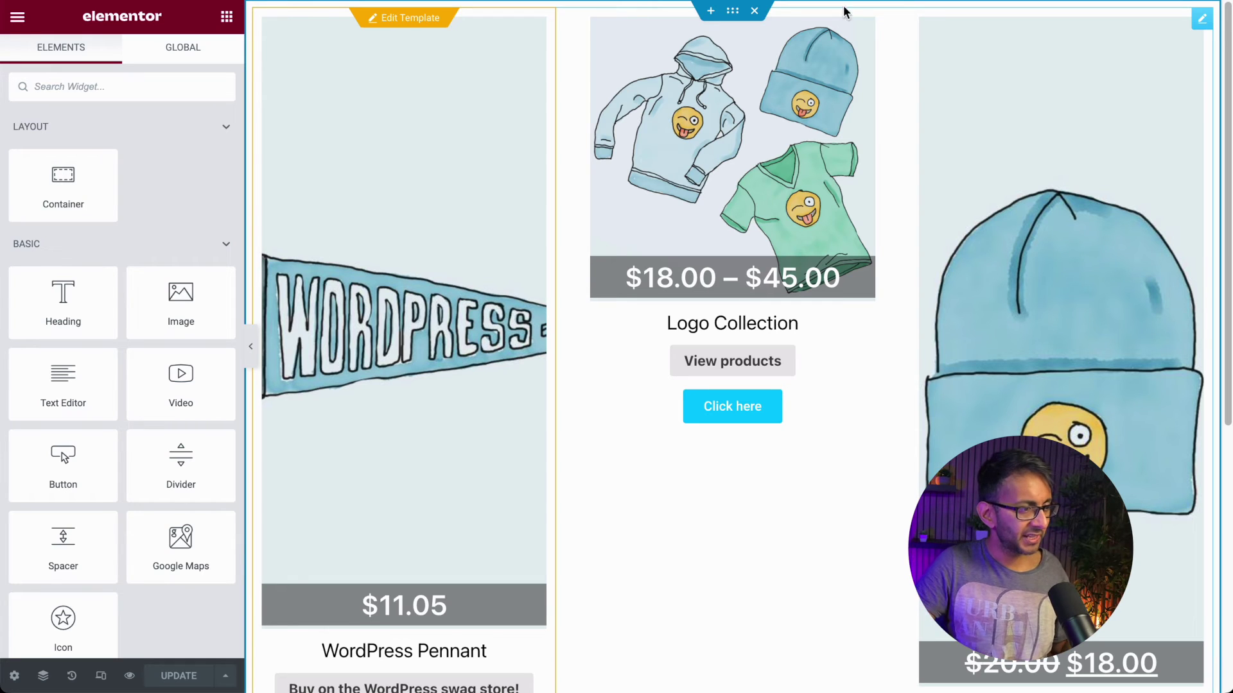
Turn on Masonry in the Loop Grid layout settings and clear the items-per-page value
click(1198, 20)
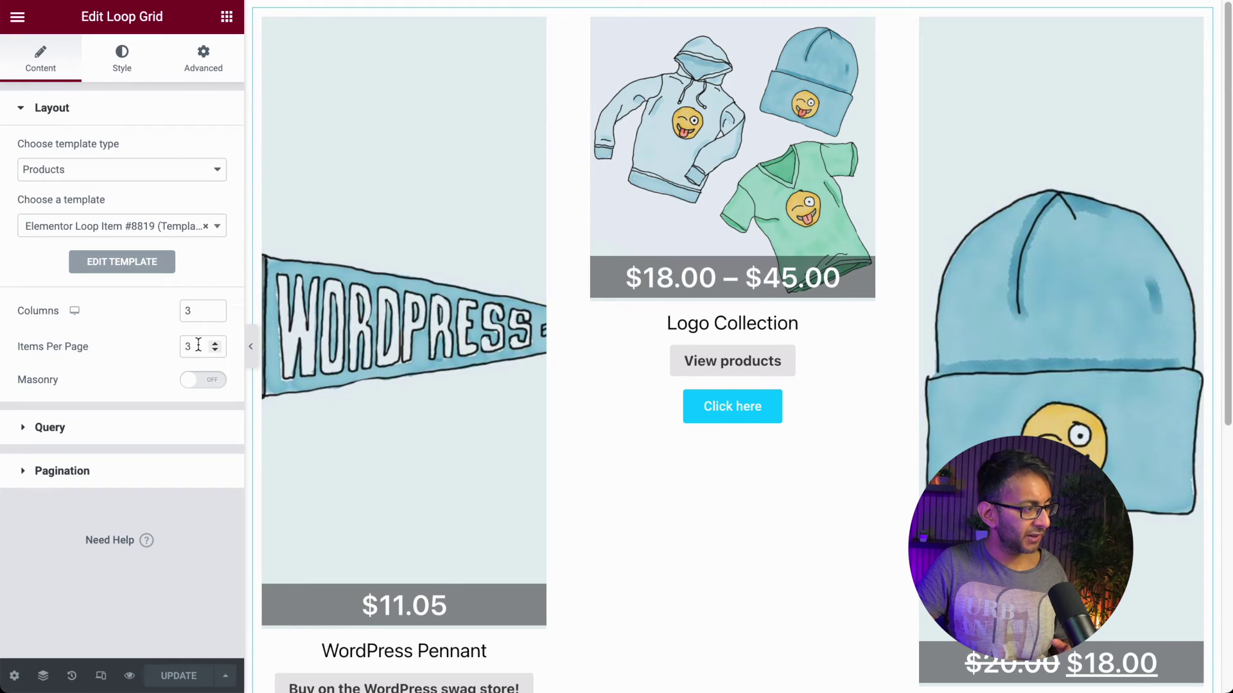
click(204, 381)
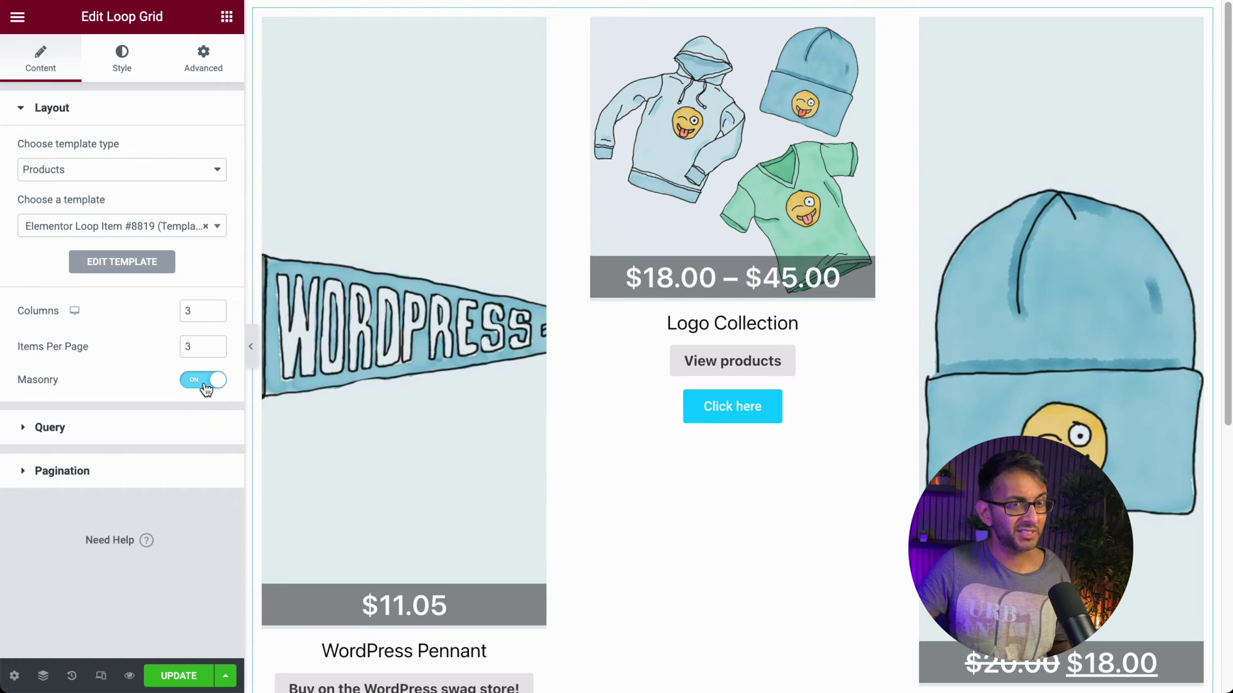
double_click(207, 347)
key(BackSpace)
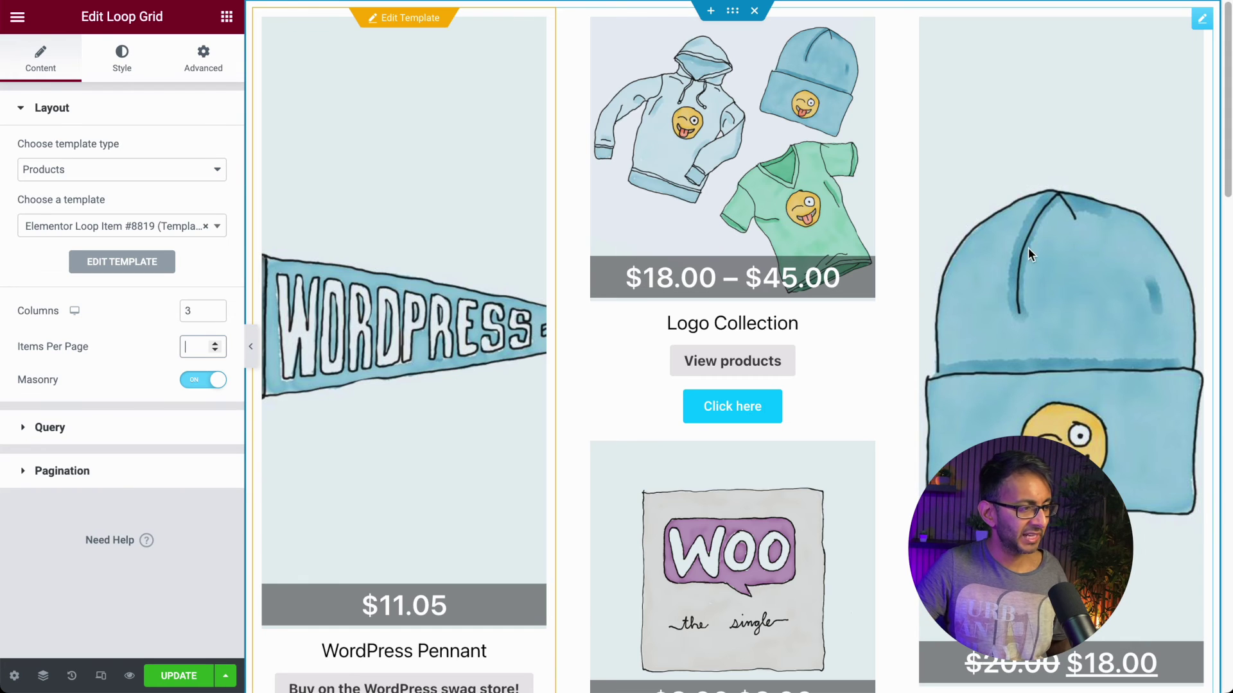
Scroll through the preview to check the staggered three-column masonry product cards
scroll(1140, 105, down, 12)
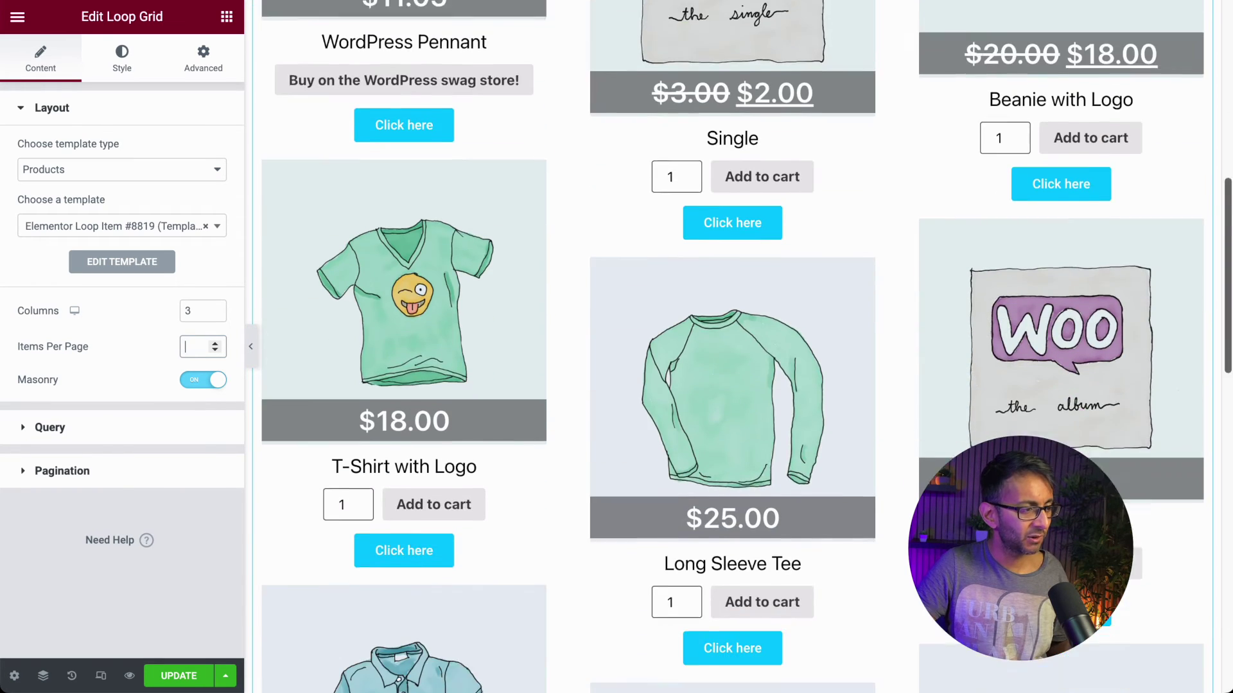
scroll(746, 347, down, 9)
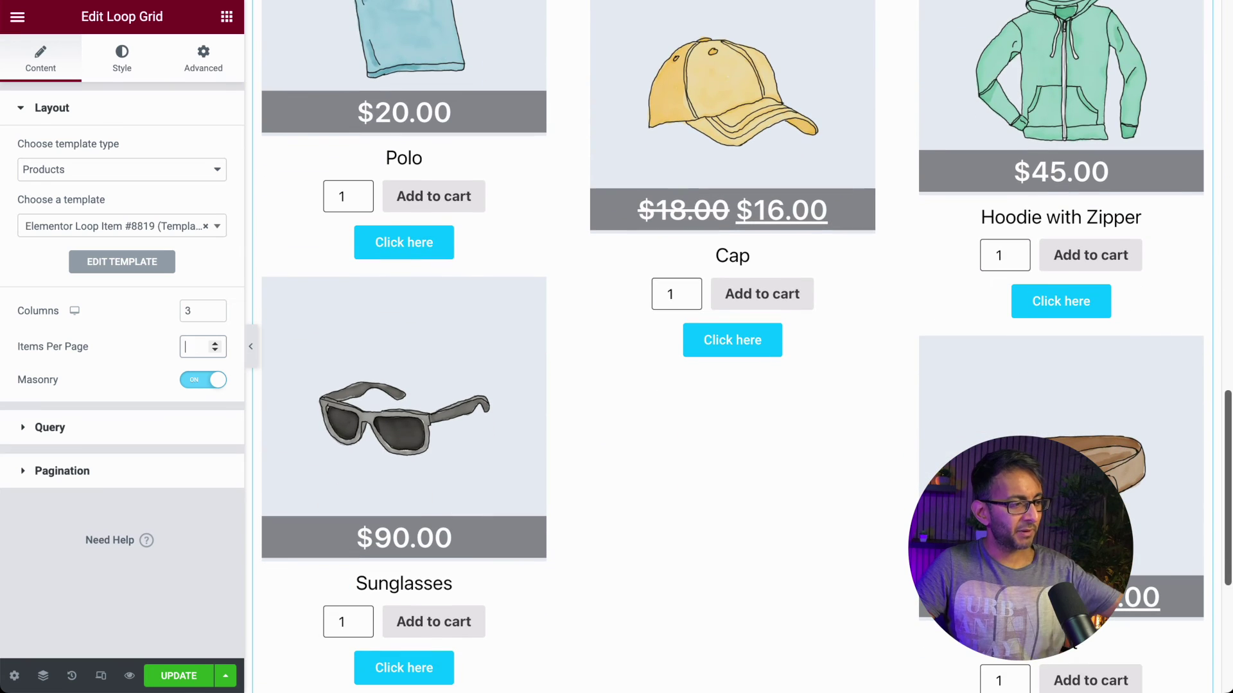
scroll(746, 347, up, 15)
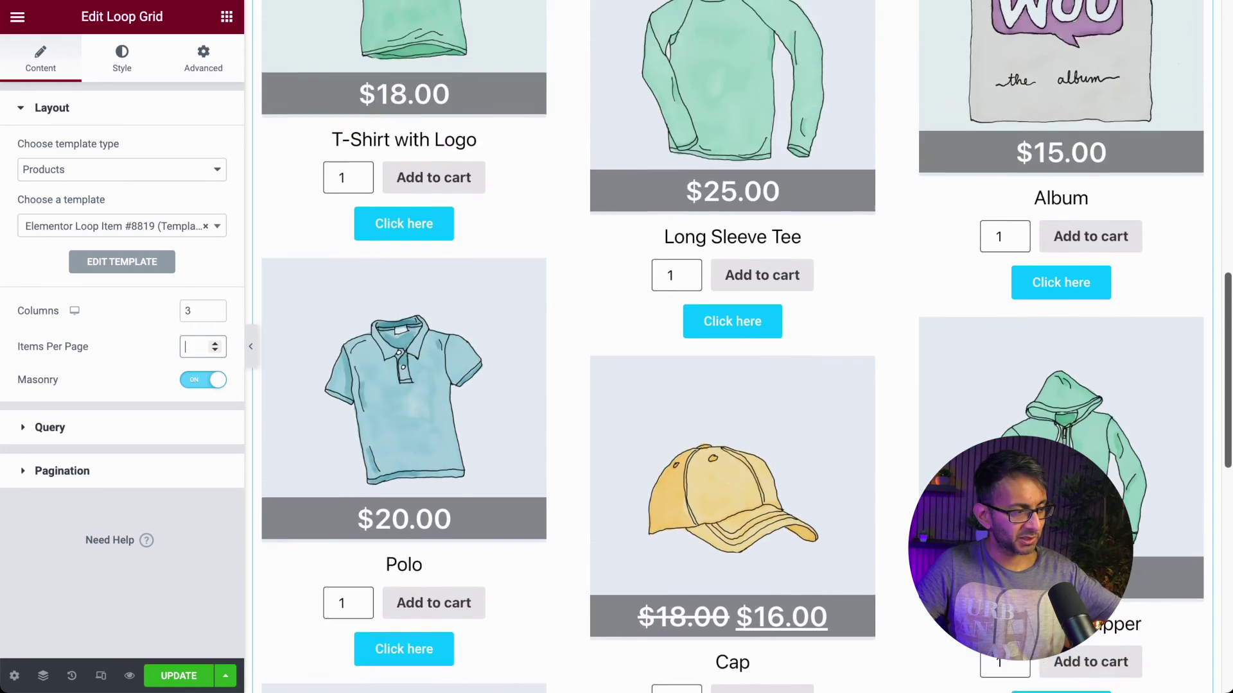
scroll(746, 346, up, 3)
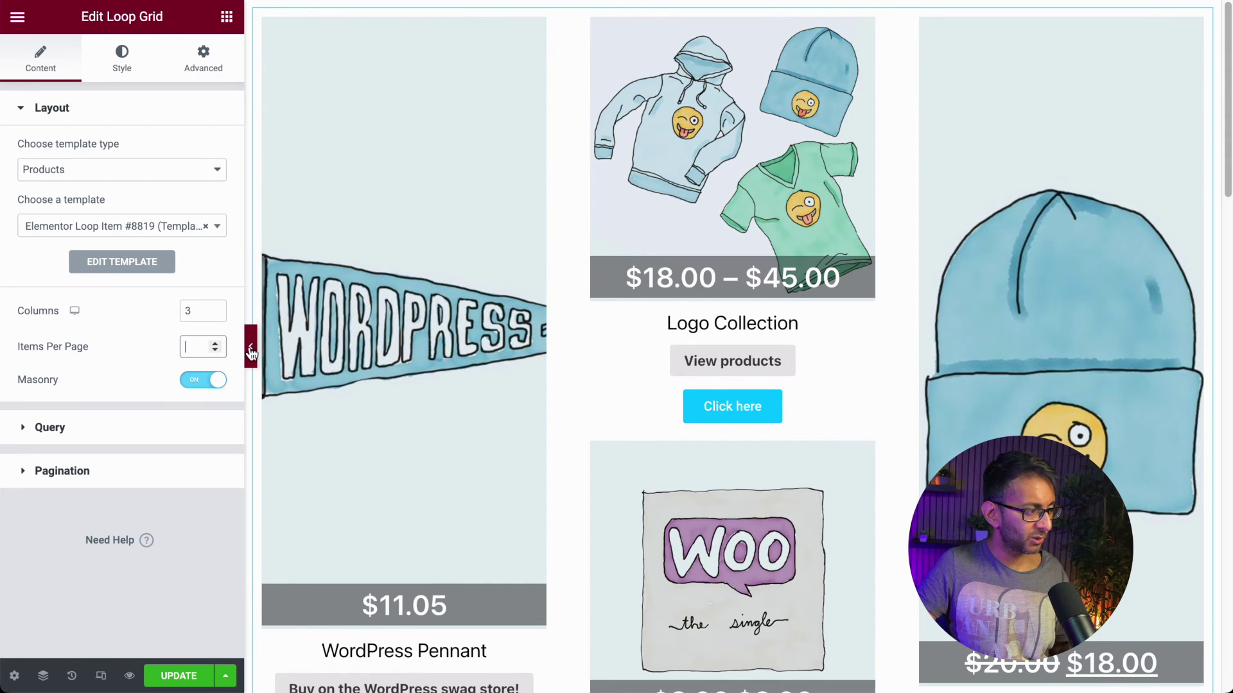
Set the Loop Grid Columns to 4, then open and close the Update button's save options
double_click(192, 311)
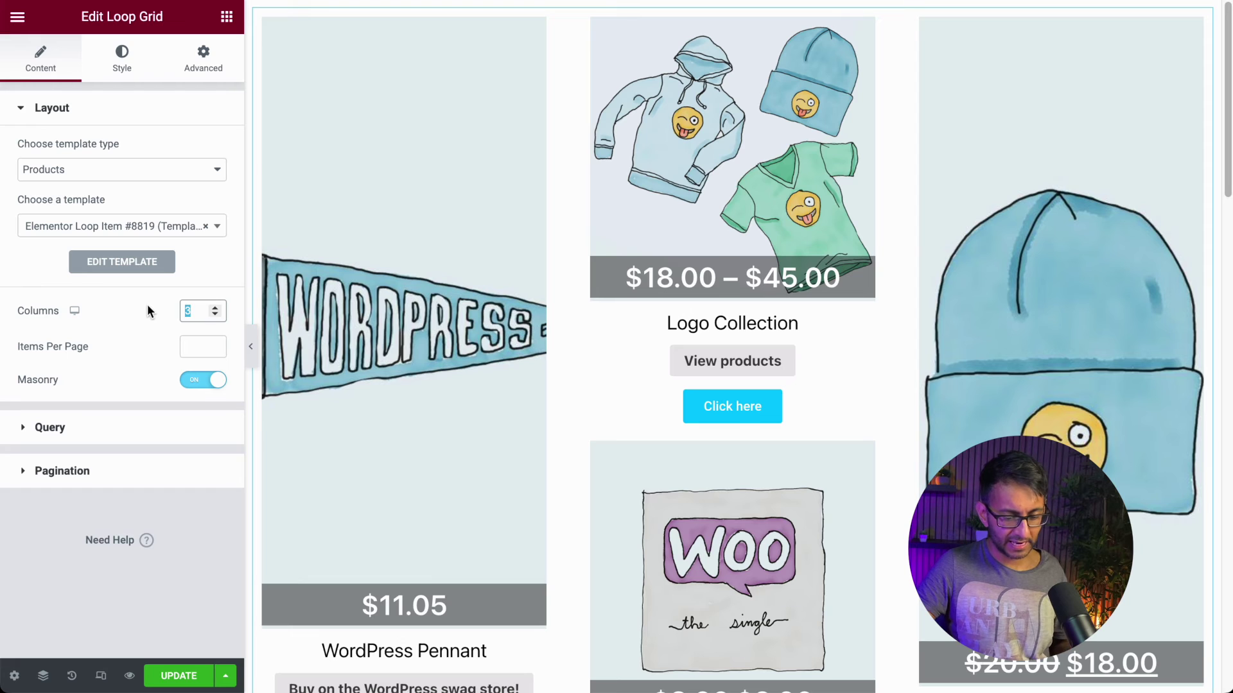
text(4)
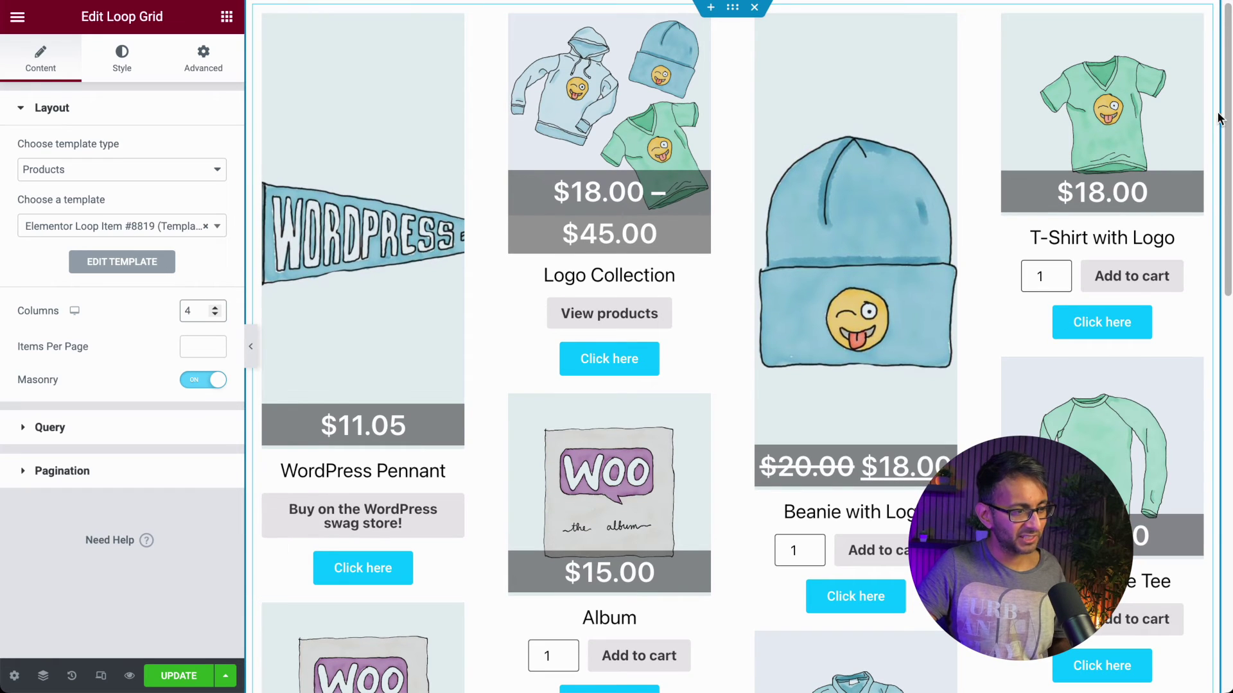
scroll(1085, 256, down, 7)
scroll(732, 347, up, 7)
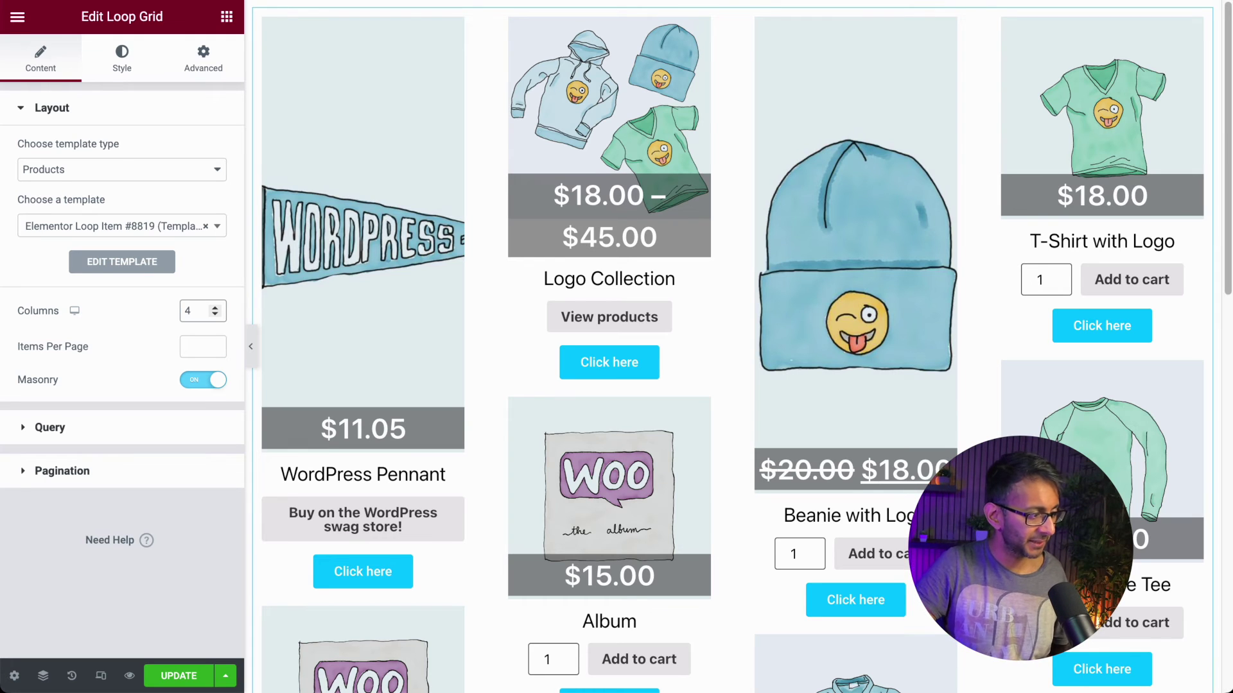
click(226, 676)
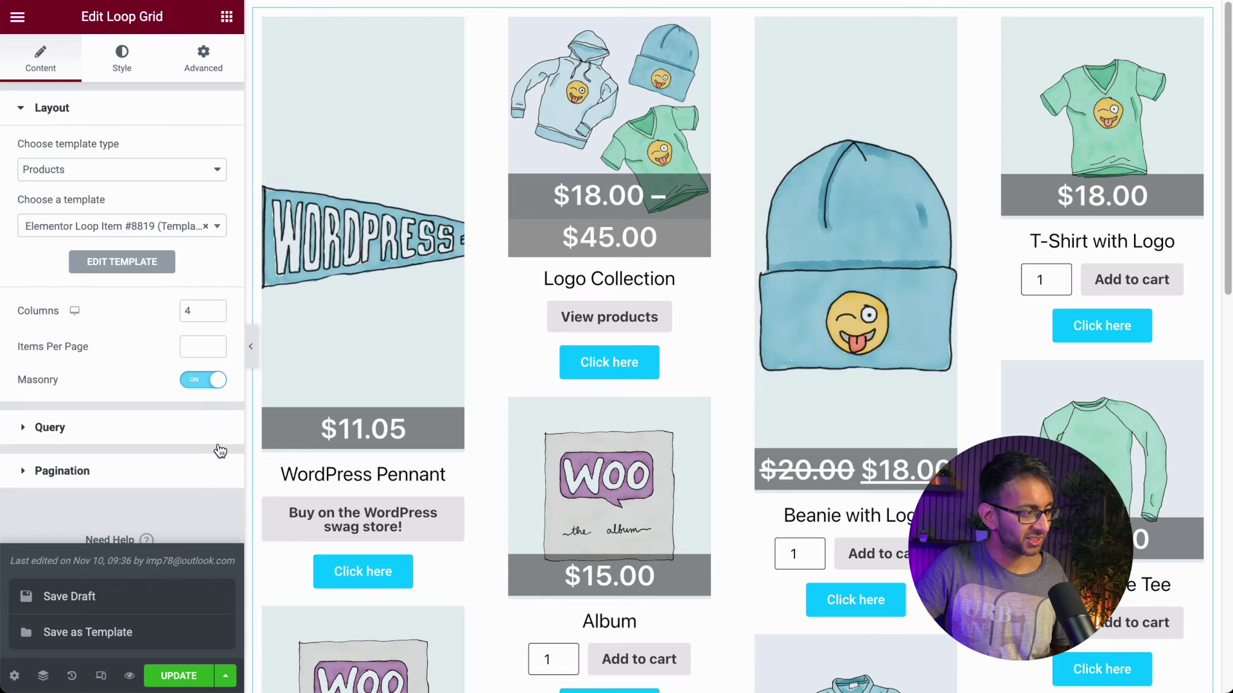
click(251, 469)
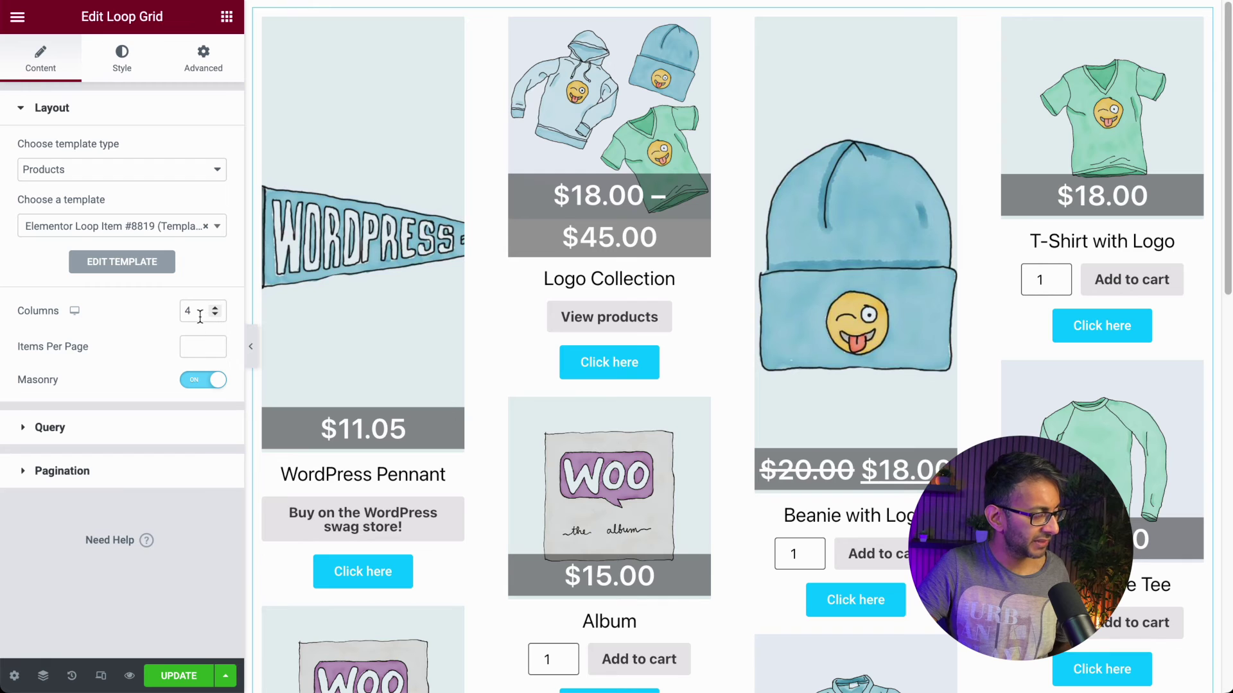
Set Items Per Page to 3 so one row shows above the Previous/Next links
click(196, 345)
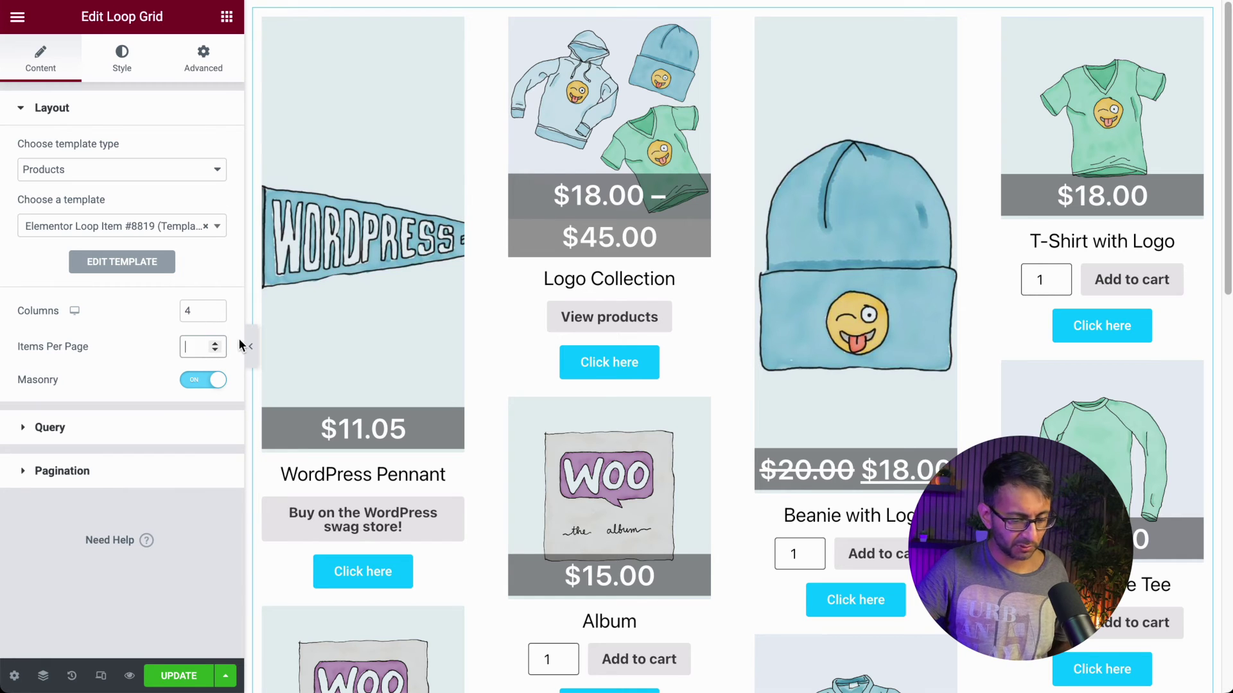
text(3)
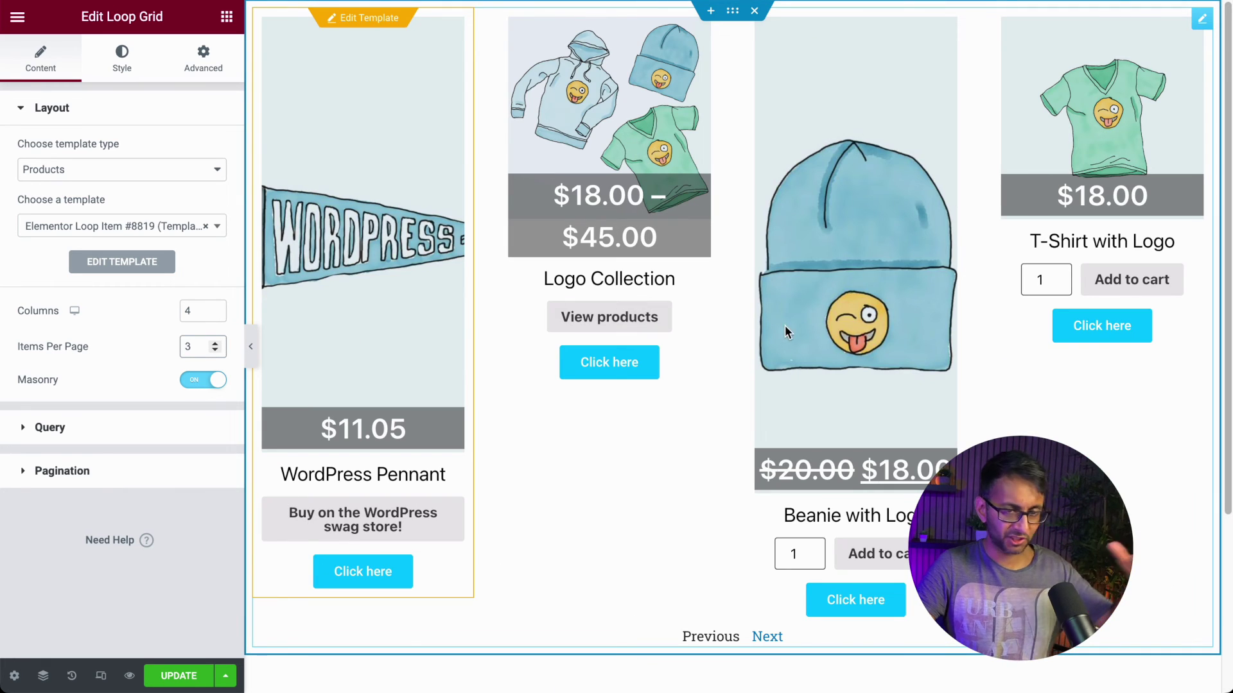
scroll(758, 645, down, 4)
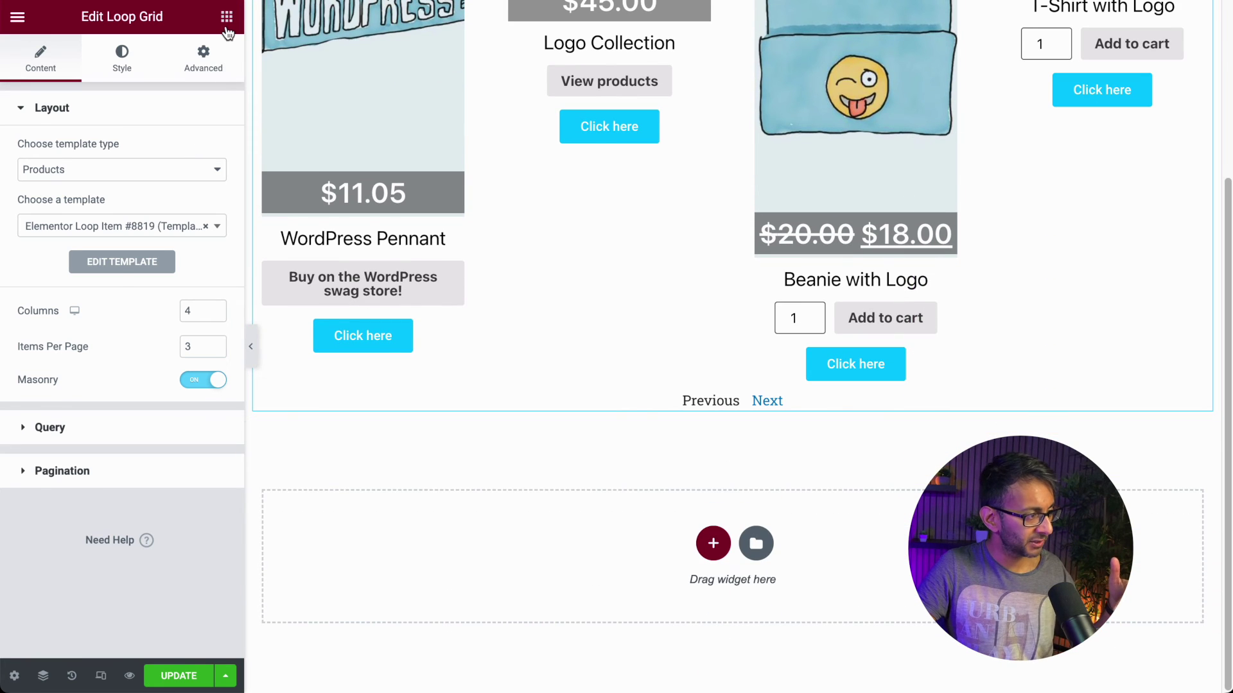
Add a Loop Grid from a 'loop' widget search to the empty section, using template Elementor Loop Item #8819
click(227, 16)
text(loop)
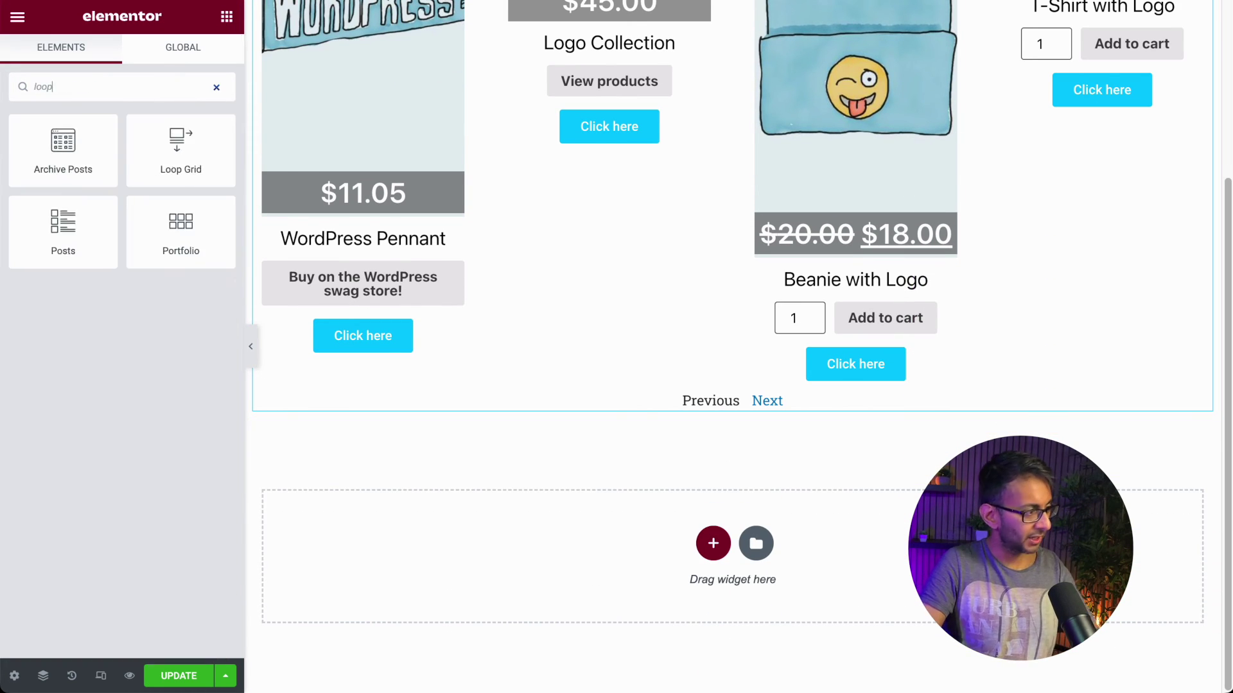
drag(179, 130, 627, 553)
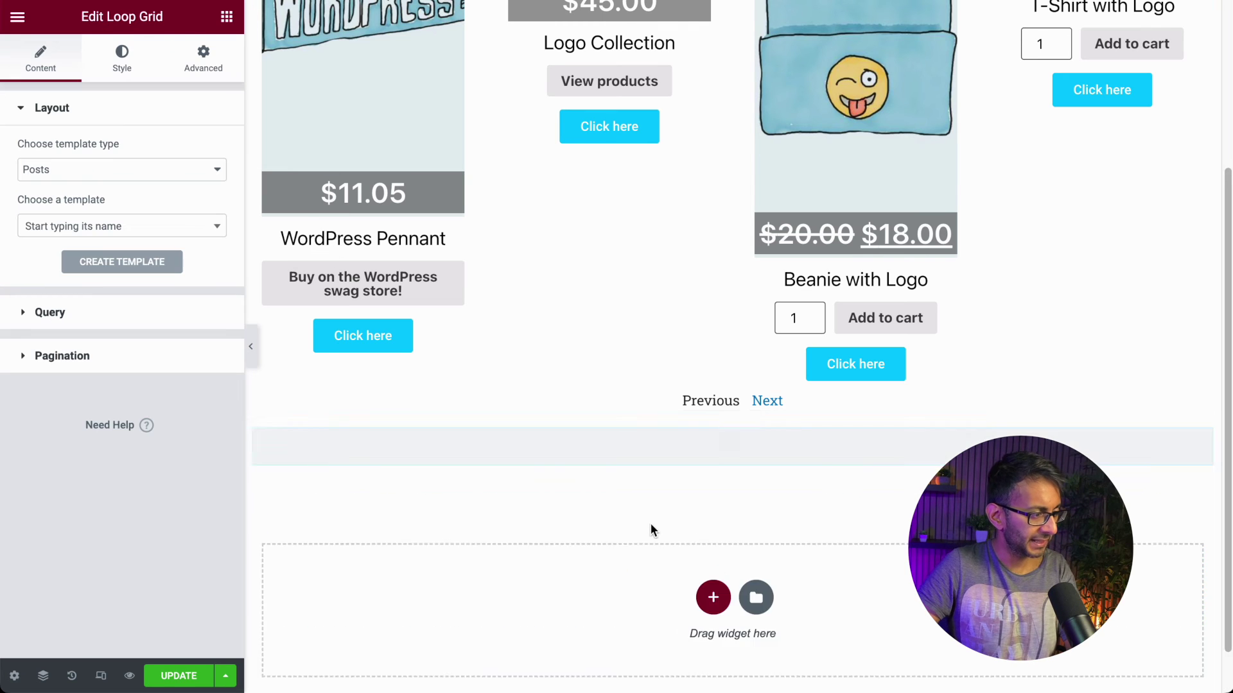
scroll(422, 537, down, 3)
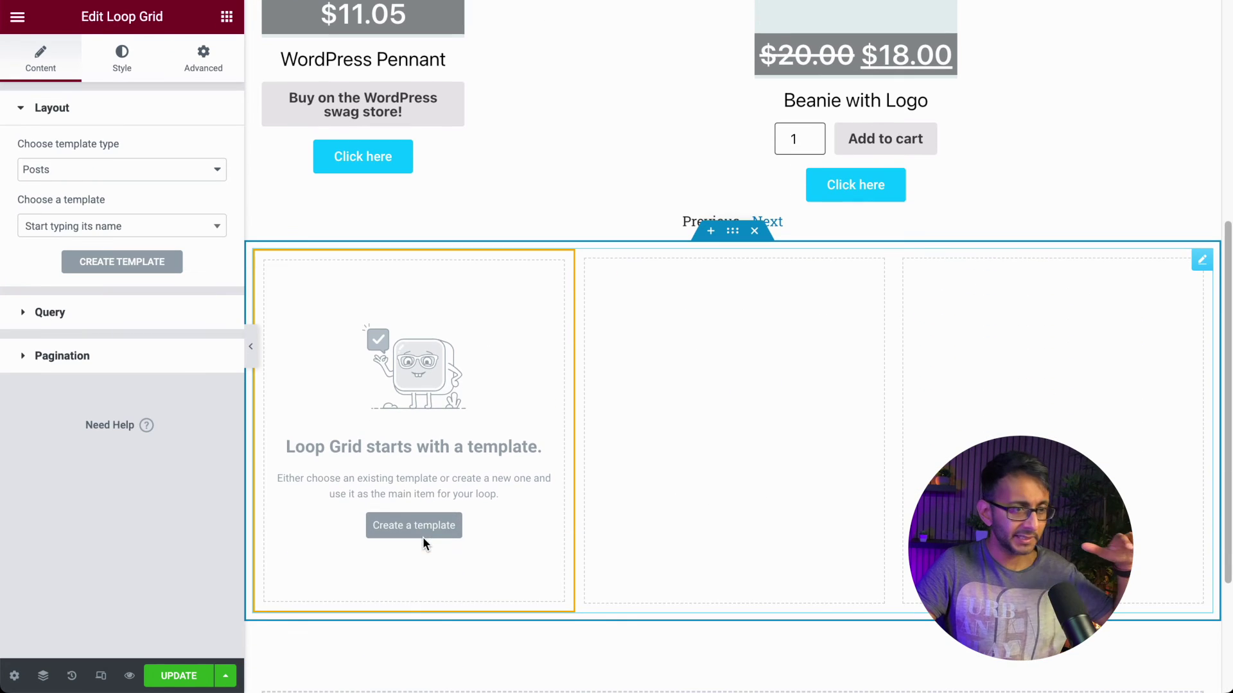
click(201, 231)
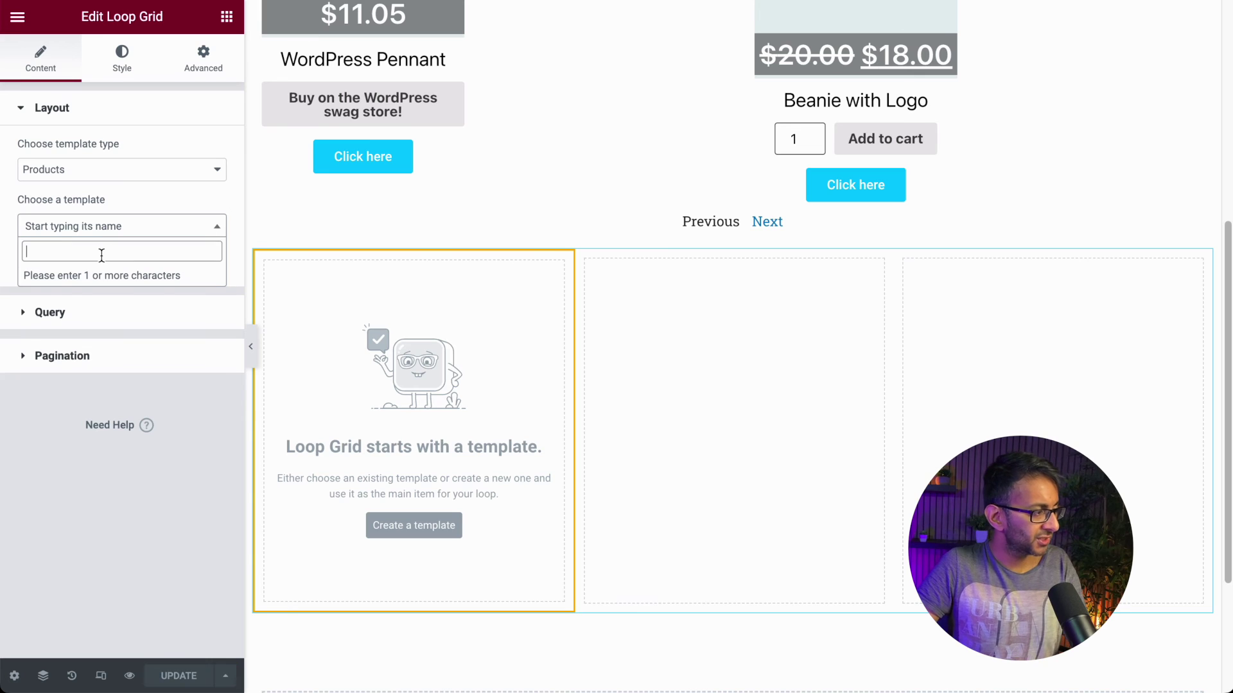
text(loop)
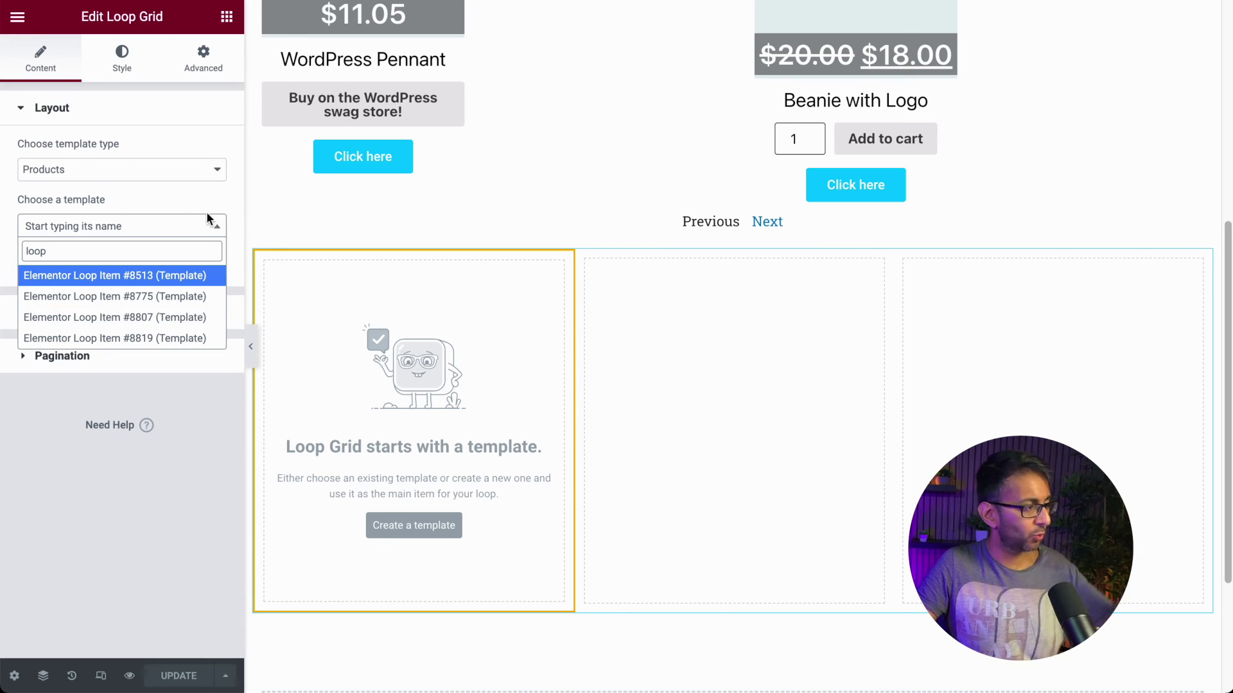
click(115, 338)
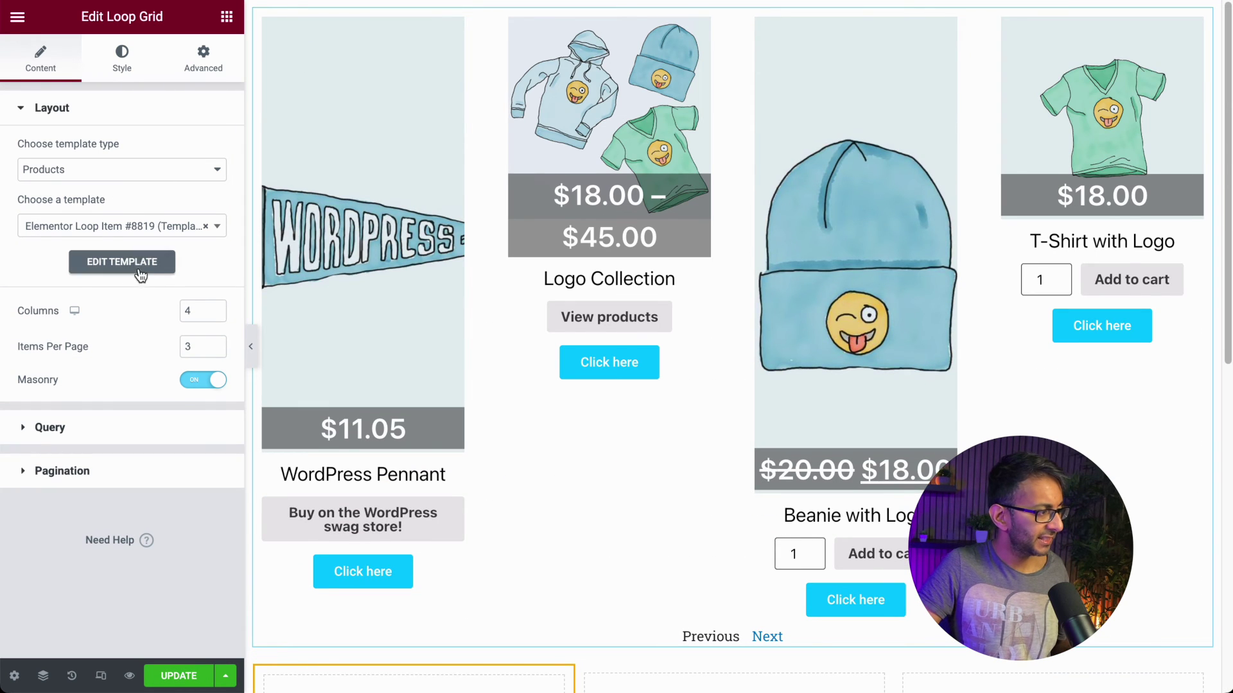
scroll(771, 539, down, 2)
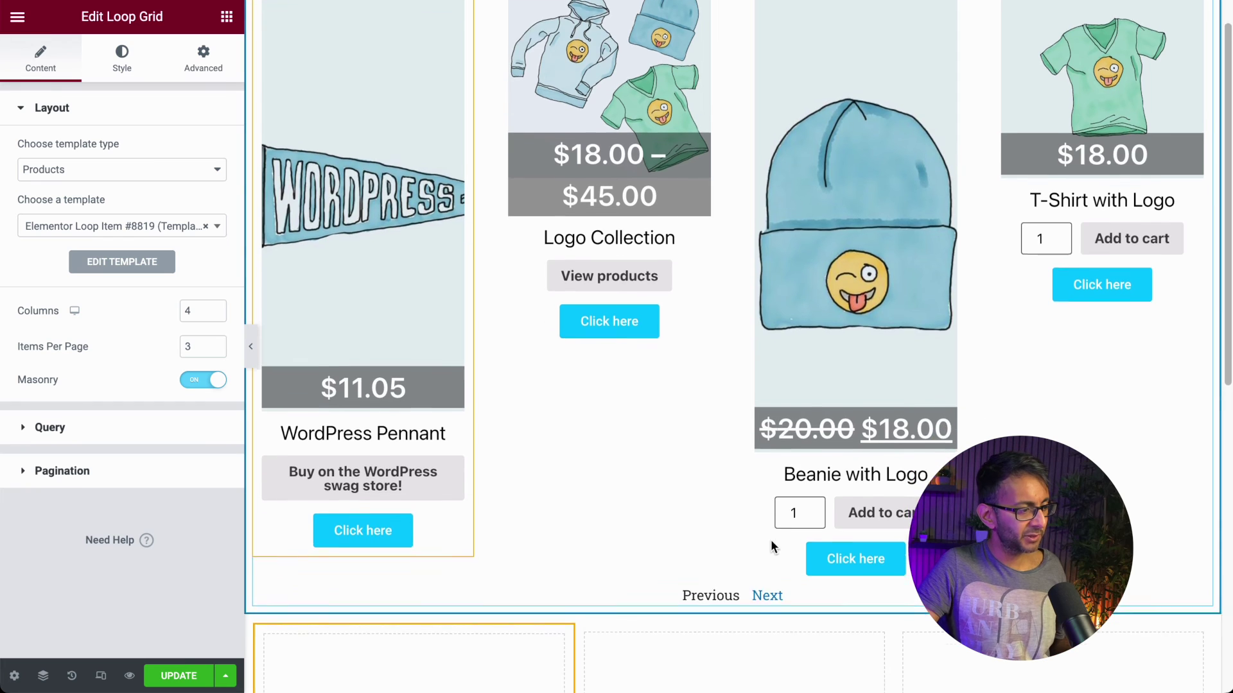
Select the lower Loop Grid and apply the Elementor Loop Item #8819 template to it
click(481, 611)
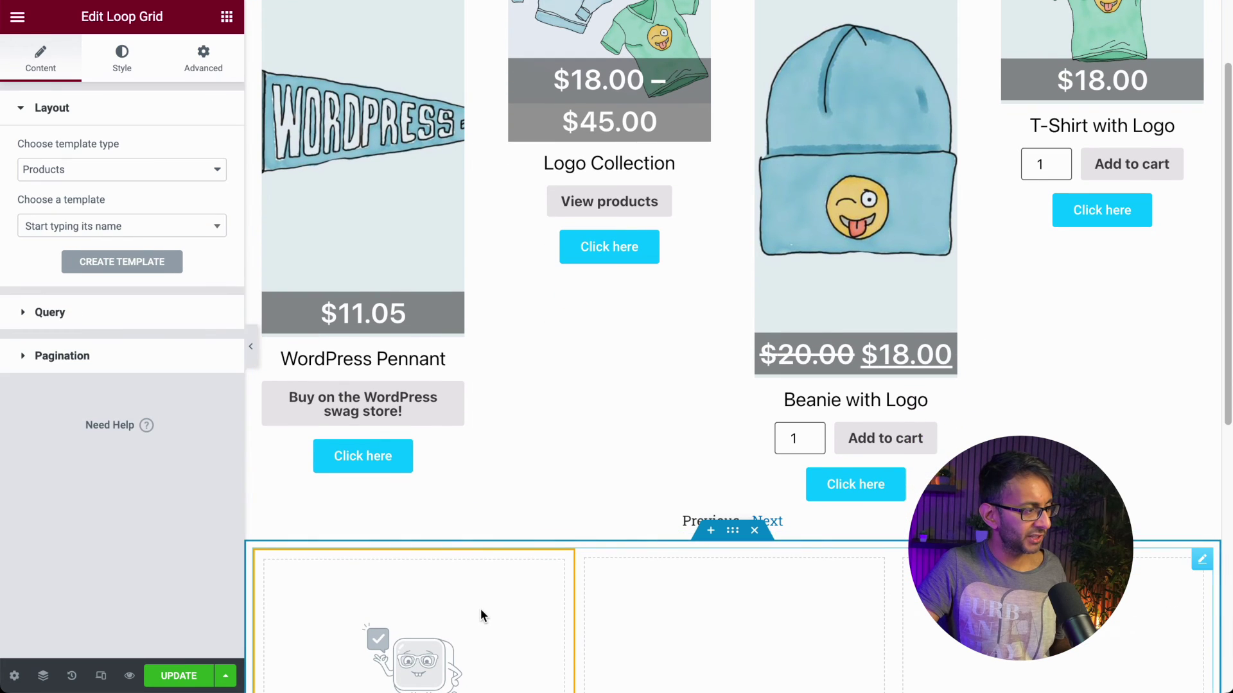
click(218, 229)
text(8819)
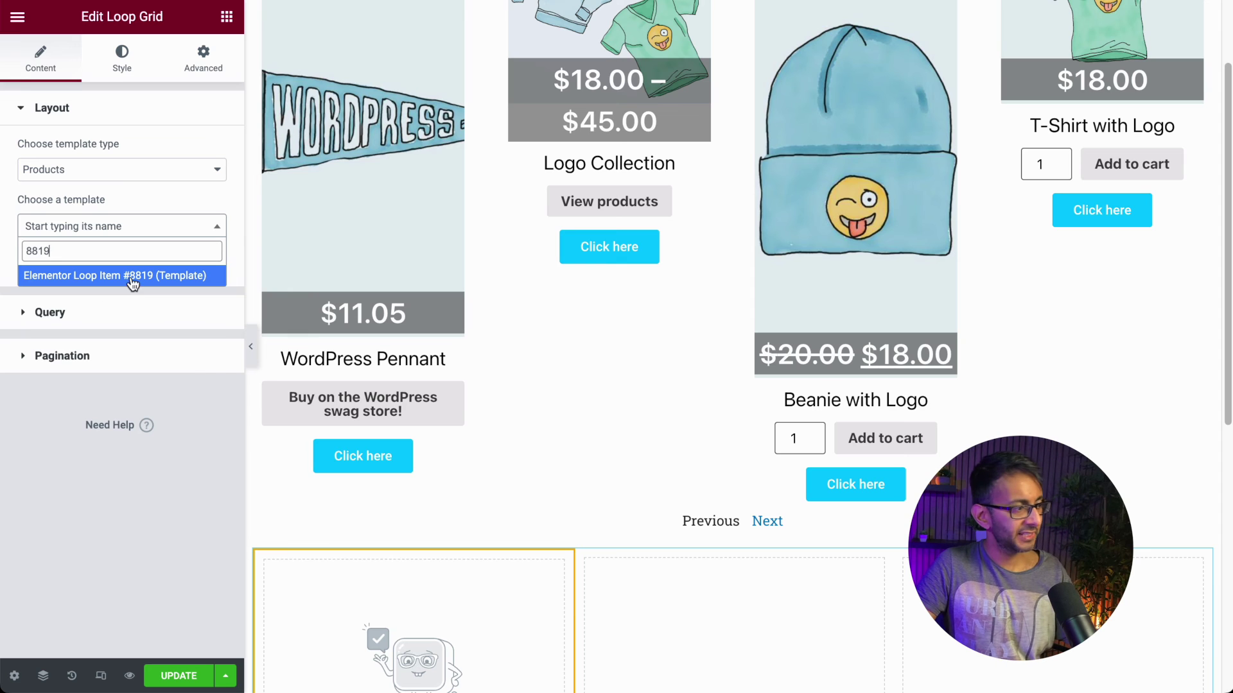
click(133, 281)
scroll(710, 653, down, 5)
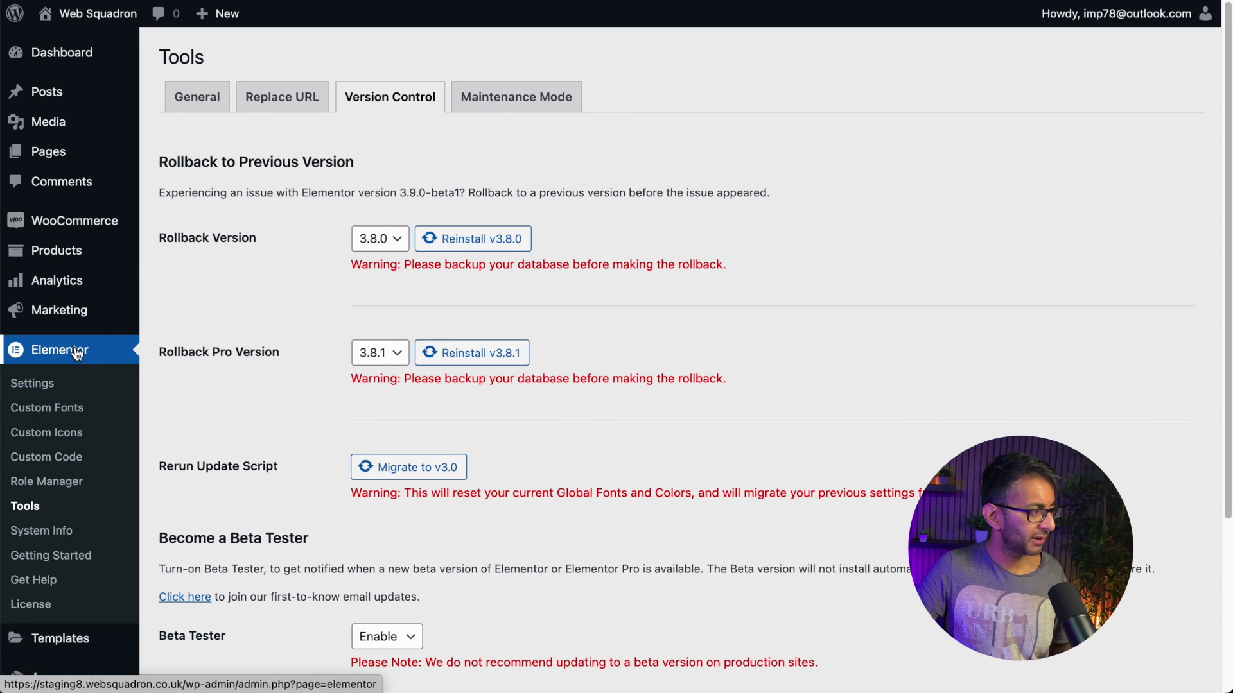
Show All saved templates and open Elementor Loop Item #8819 in the Elementor editor
scroll(84, 437, down, 4)
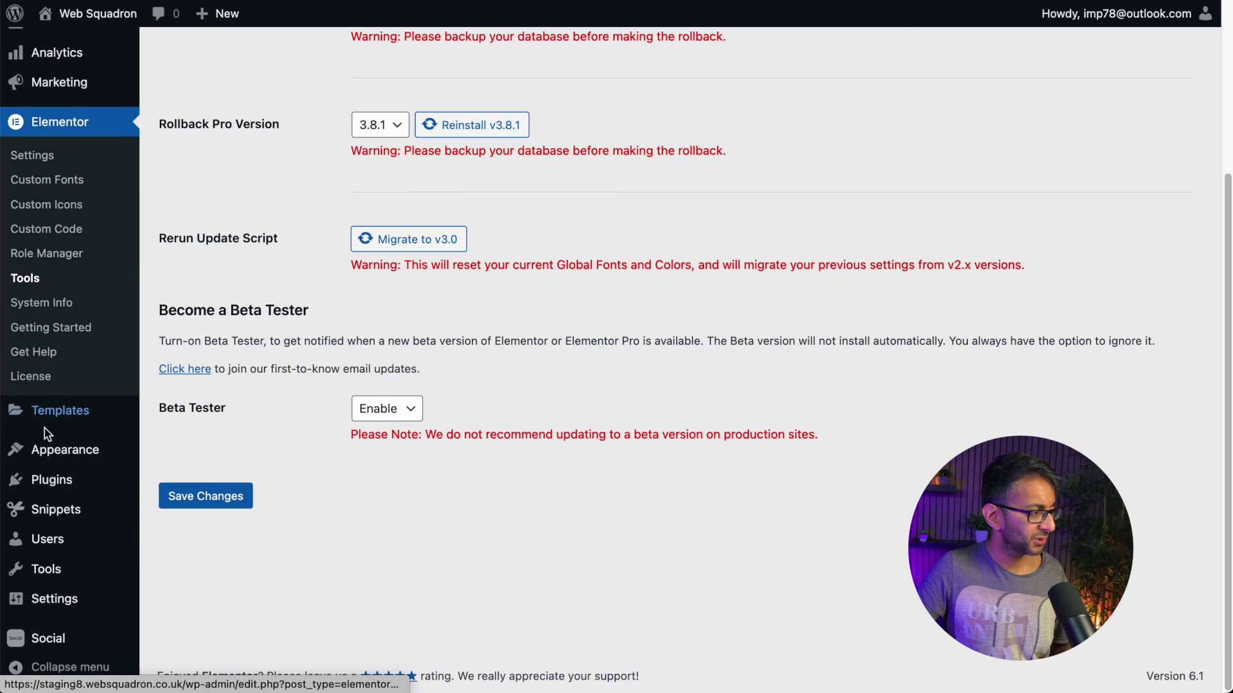
mouse_move(64, 414)
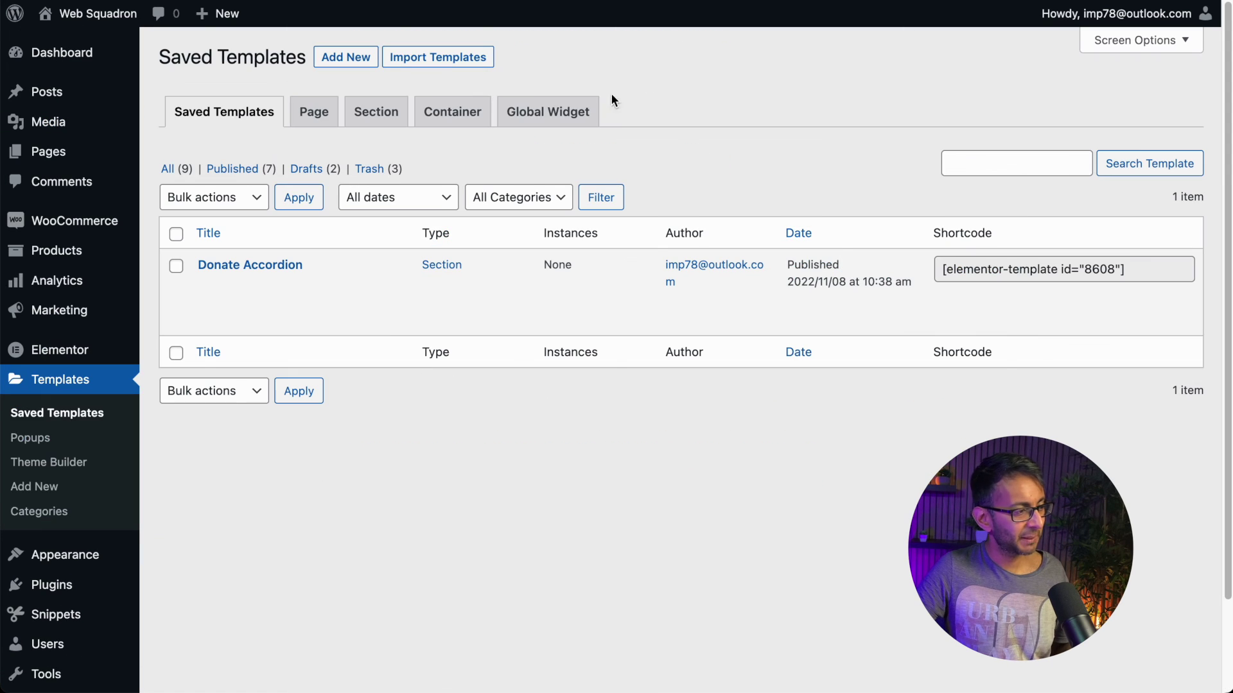
click(168, 171)
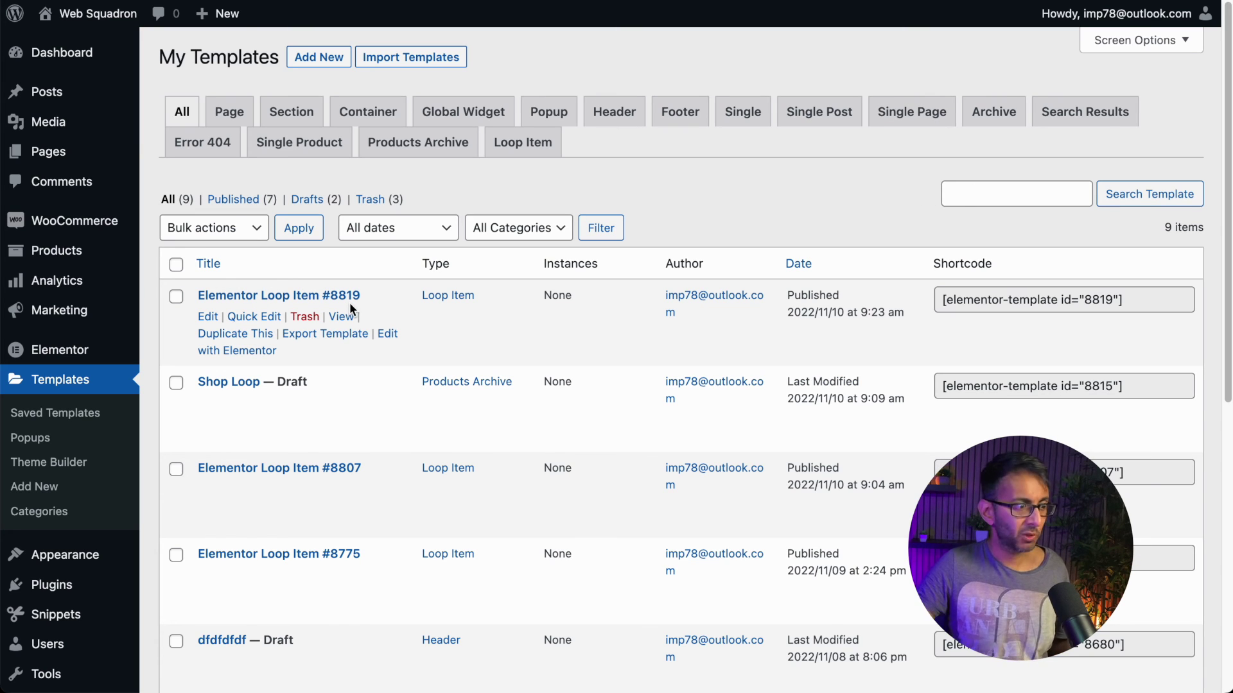
click(388, 334)
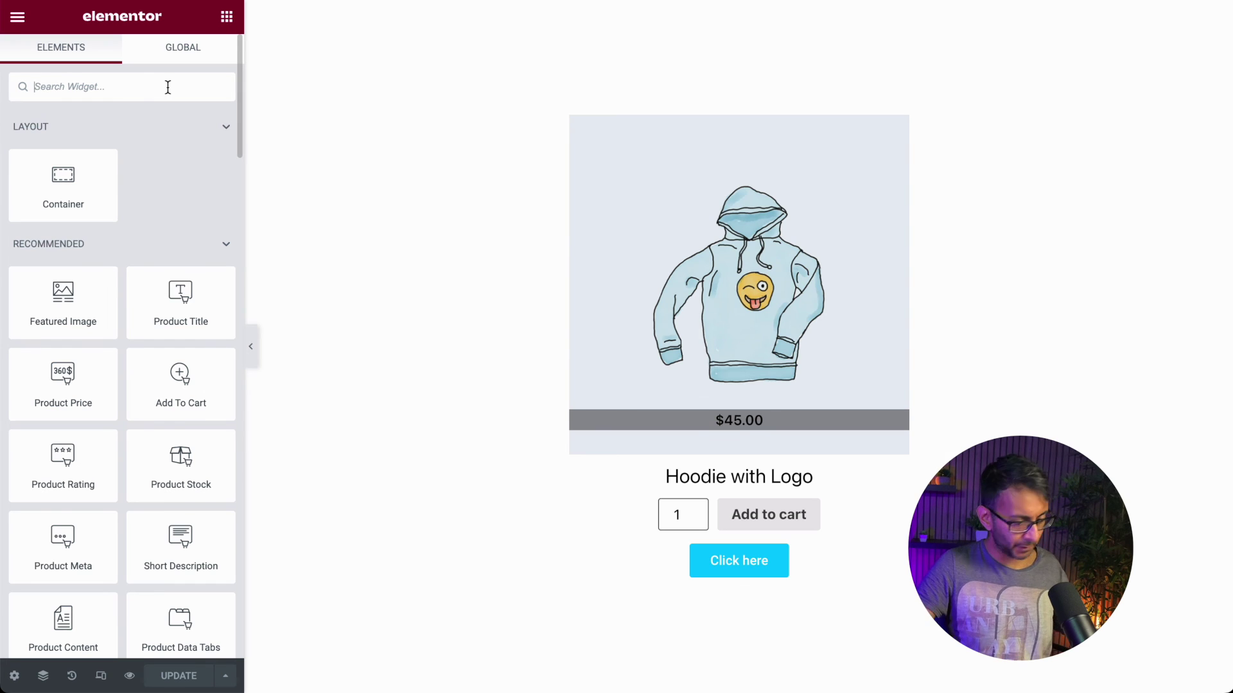
Place a star Icon widget below the product title and save the loop item template
text(ico)
drag(28, 144, 691, 492)
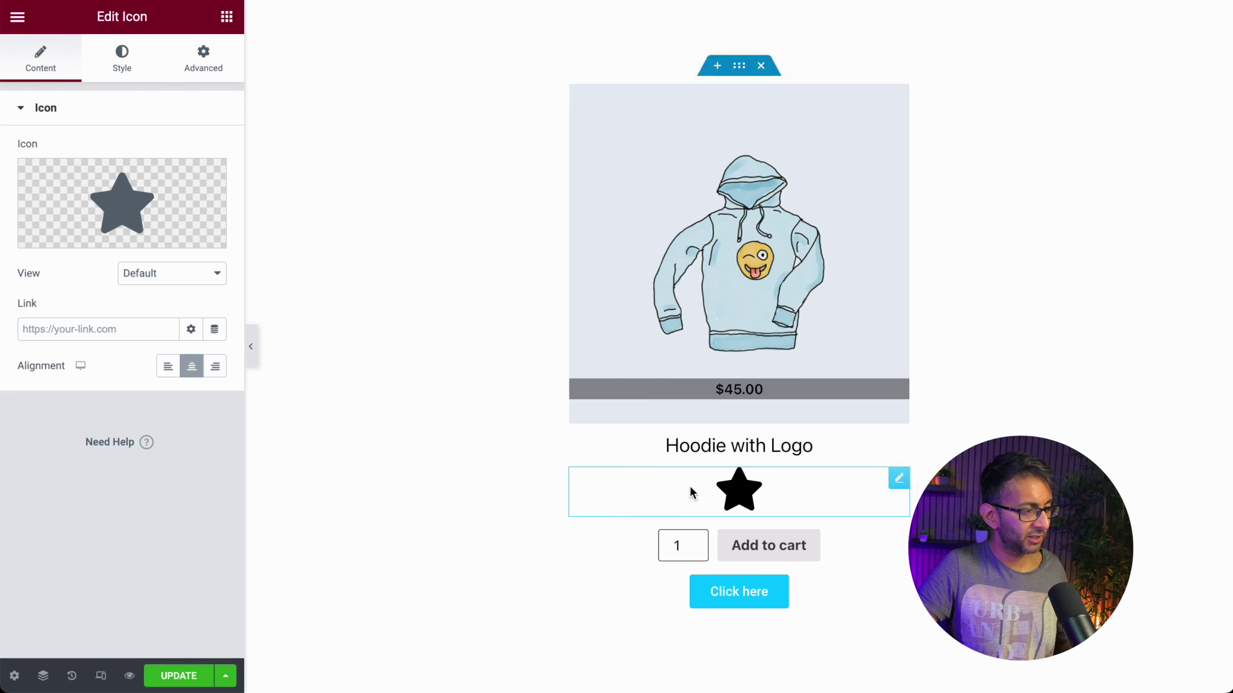
click(183, 683)
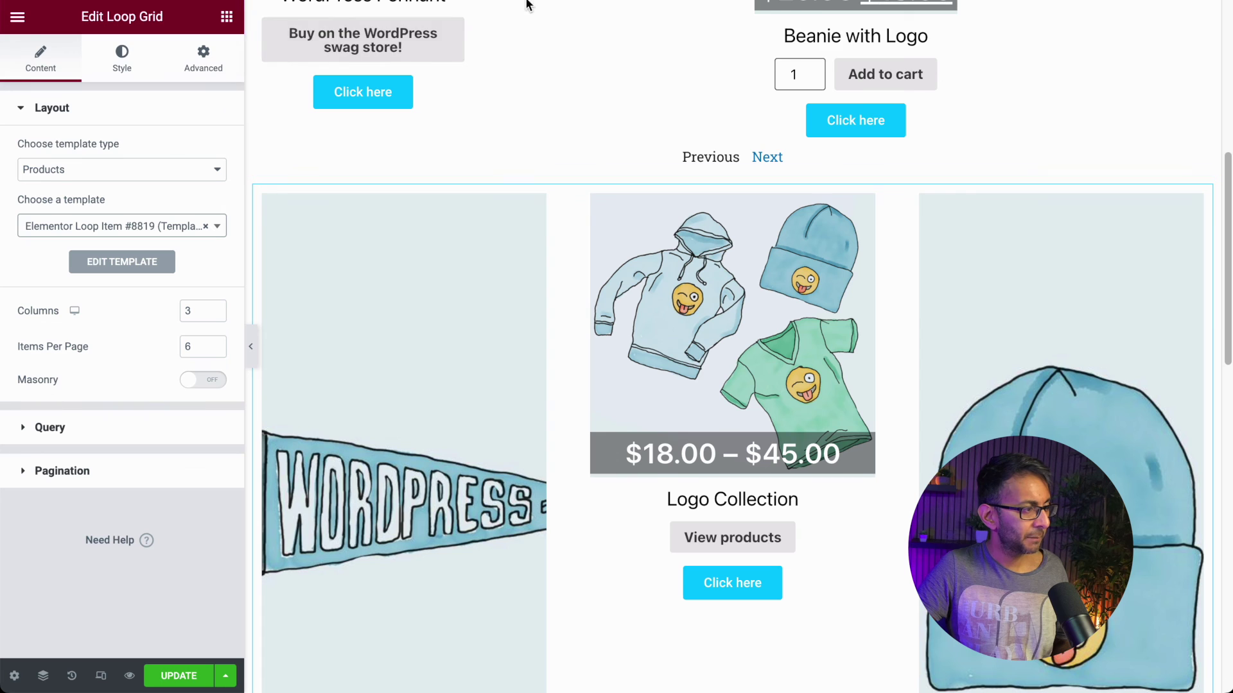
key(ctrl+l)
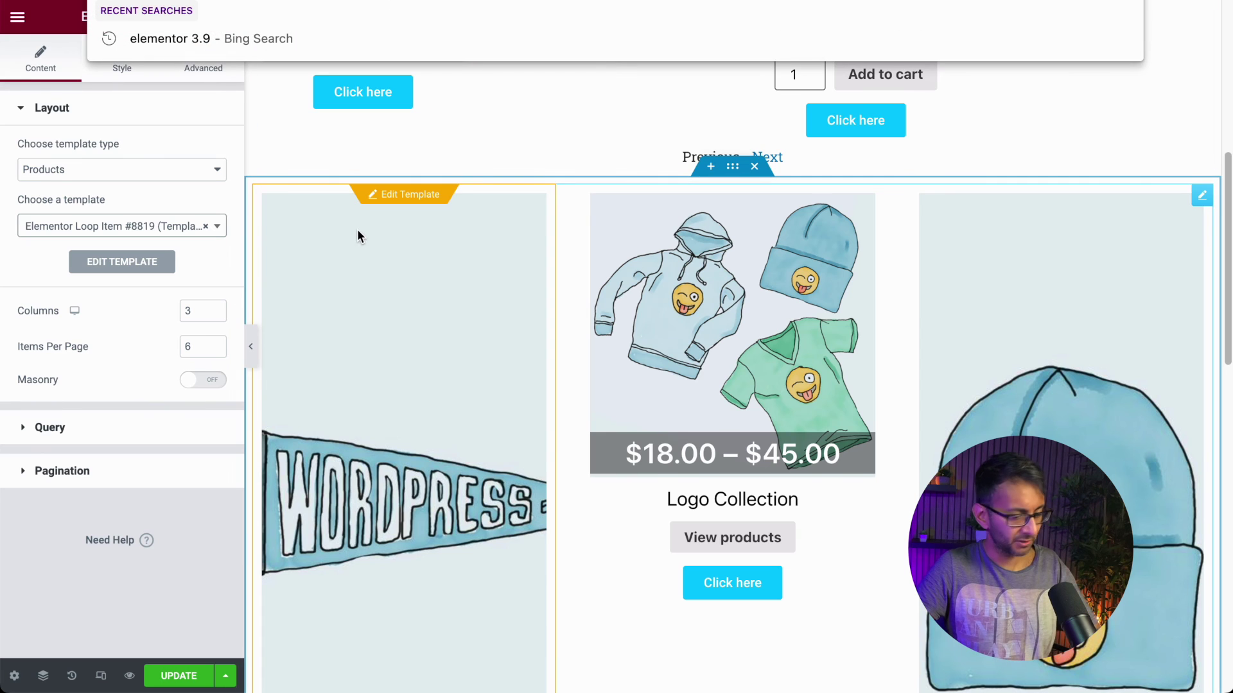
Reload the page editor, confirming Reload, so the grid picks up the saved loop item
key(Return)
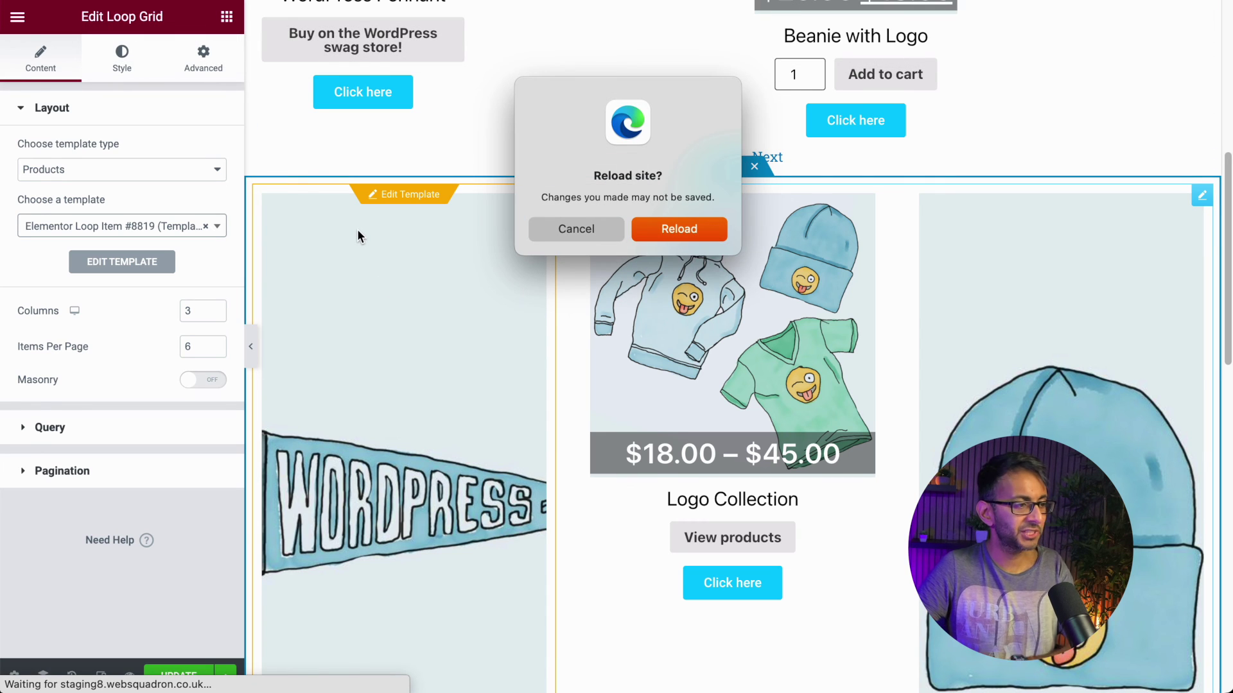
click(680, 233)
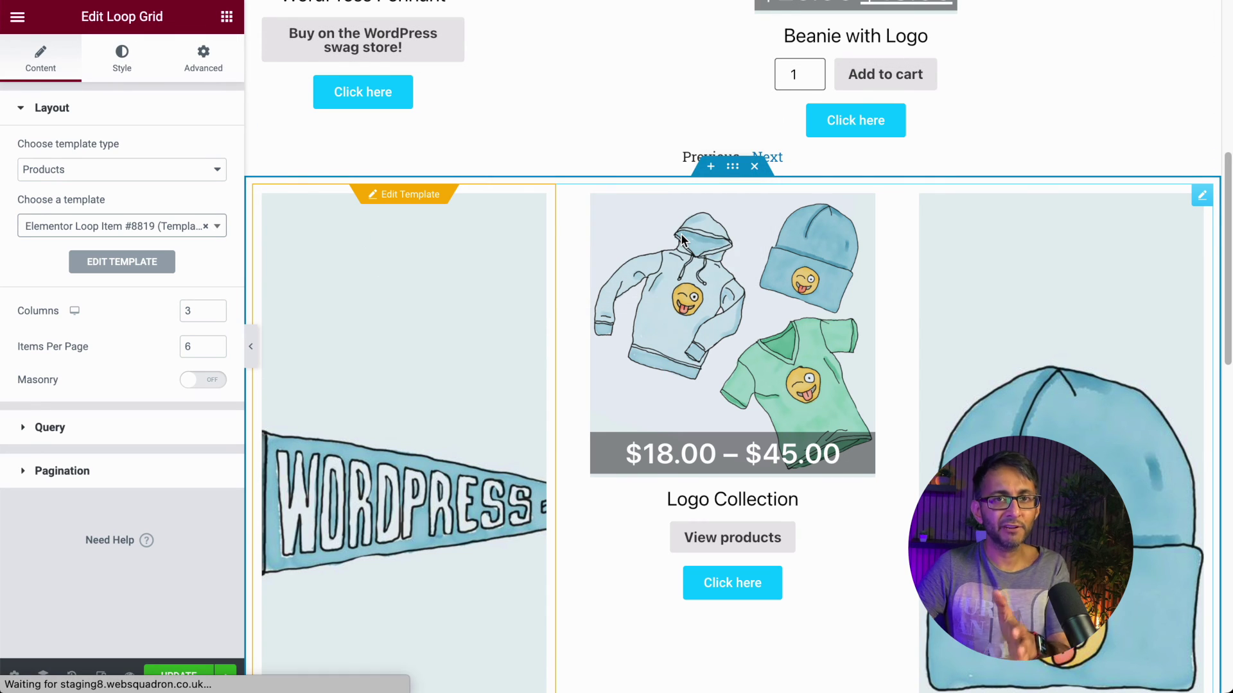